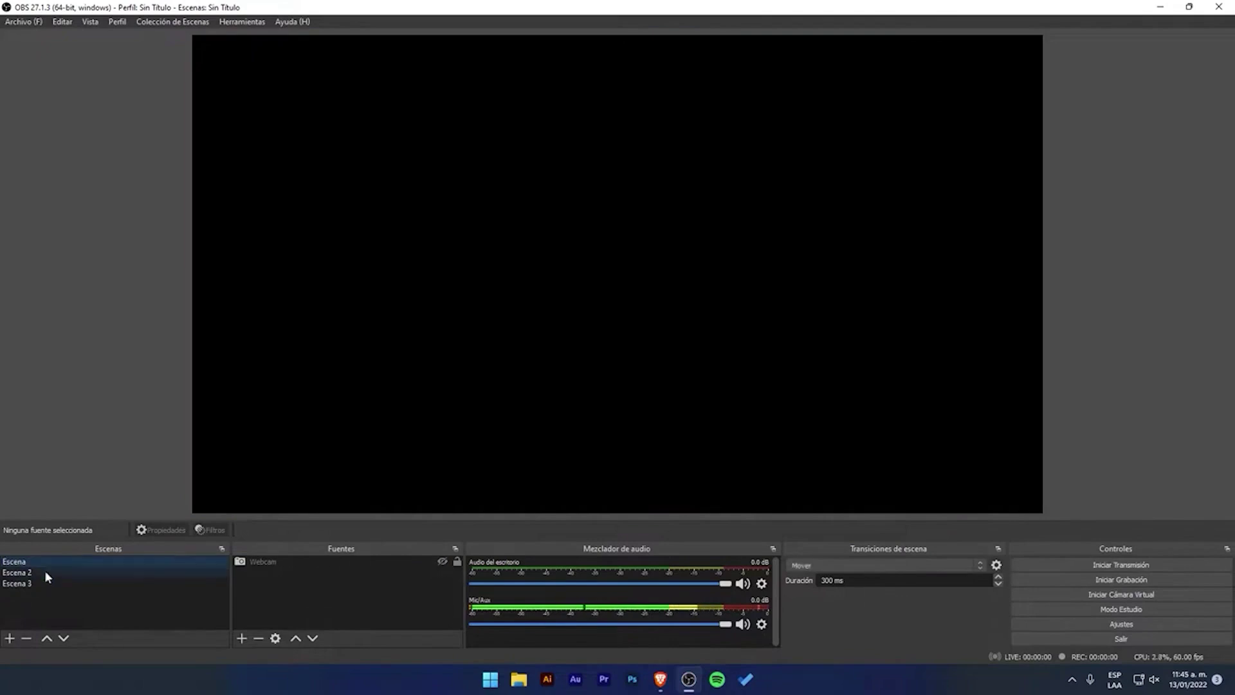
Delete the scenes Escena and Escena 2, leaving Escena 3 as the only scene.
key(Delete)
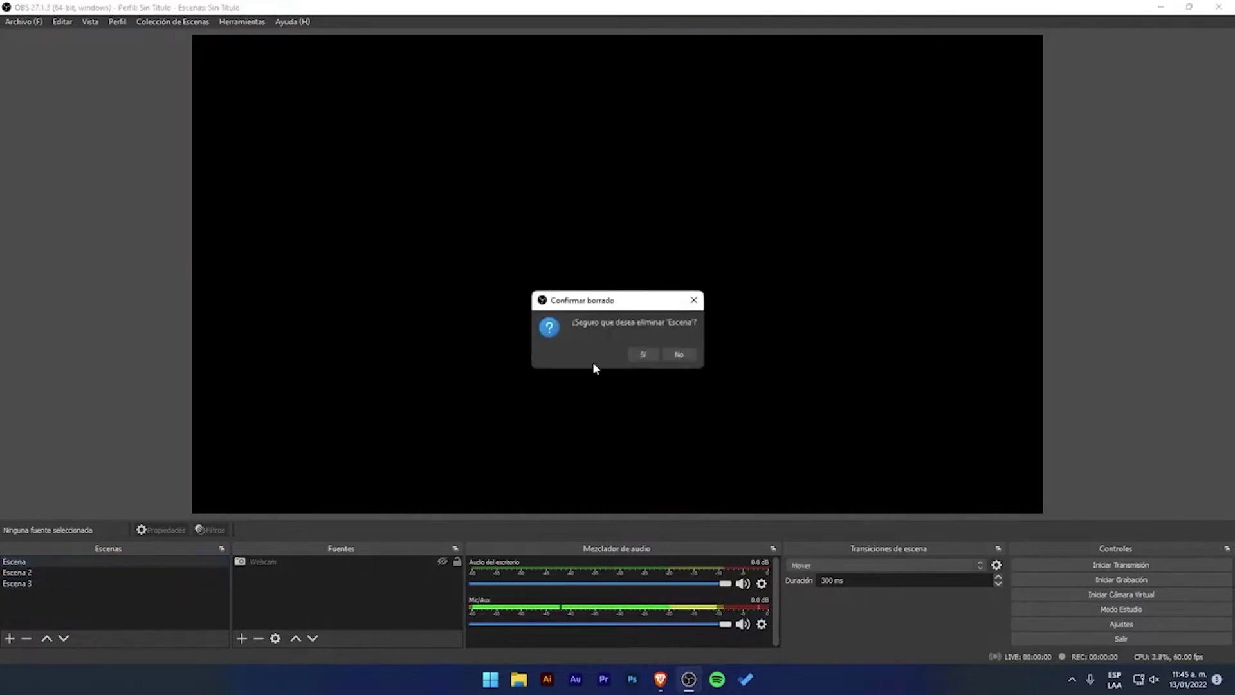
click(643, 355)
key(Delete)
click(634, 358)
key(Delete)
click(663, 353)
Delete the Captura de pantalla 2 and Webcam sources from Escena 3.
click(334, 572)
key(Delete)
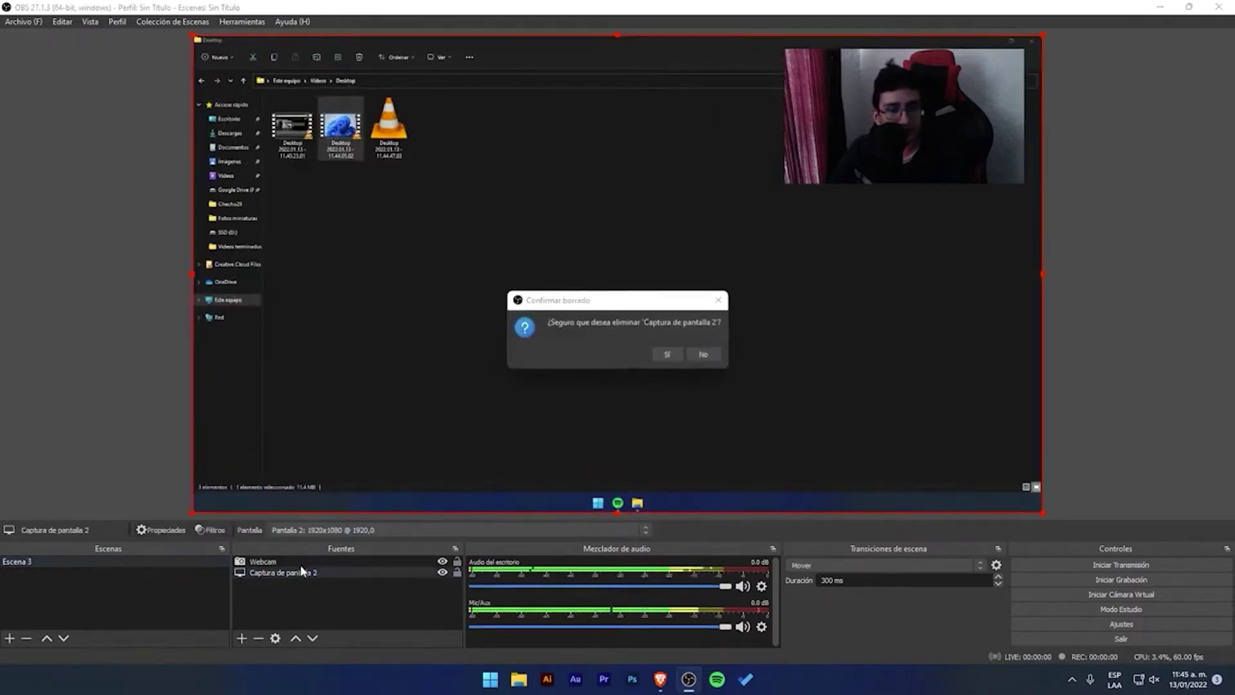
click(670, 355)
click(364, 562)
key(Delete)
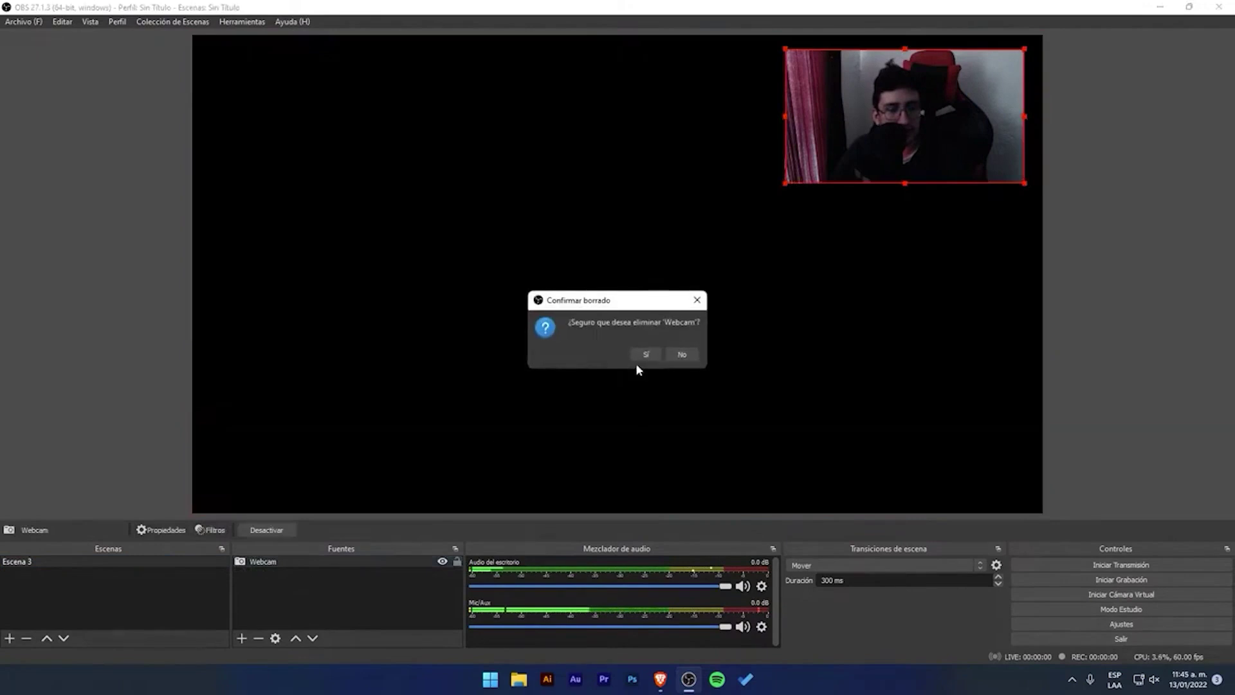
click(638, 358)
key(Delete)
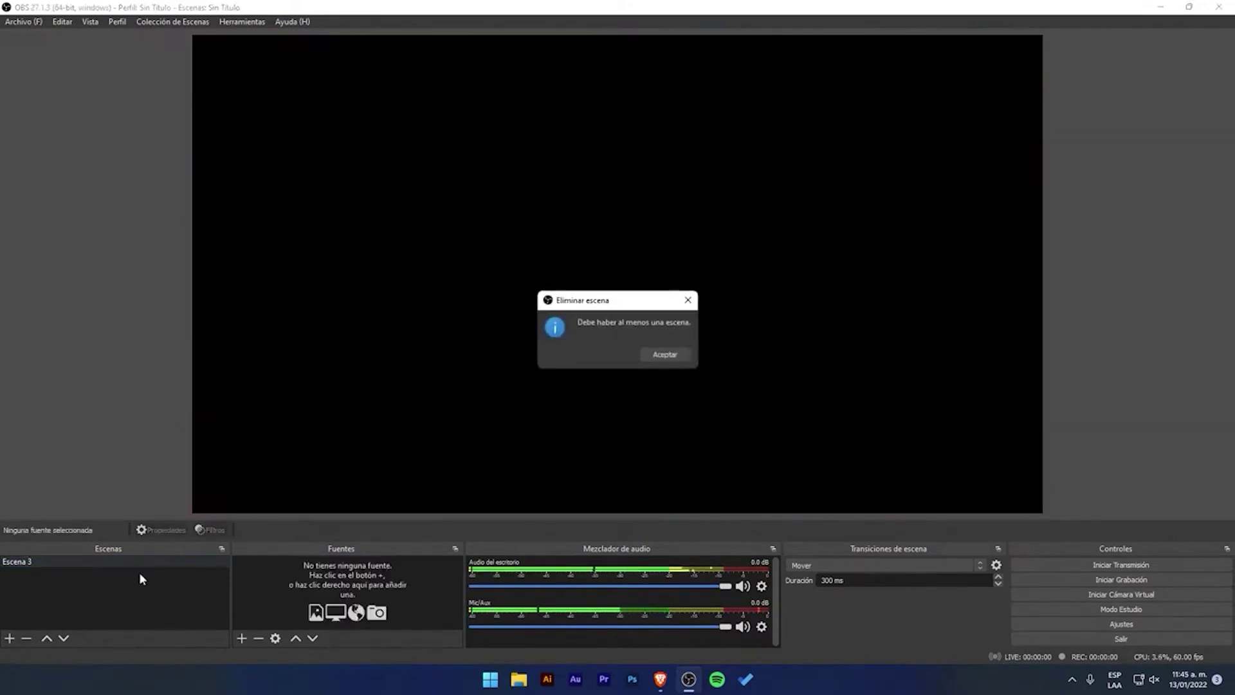
click(668, 352)
Rename the remaining scene Escena 3 as Escena.
right_click(60, 569)
right_click(75, 557)
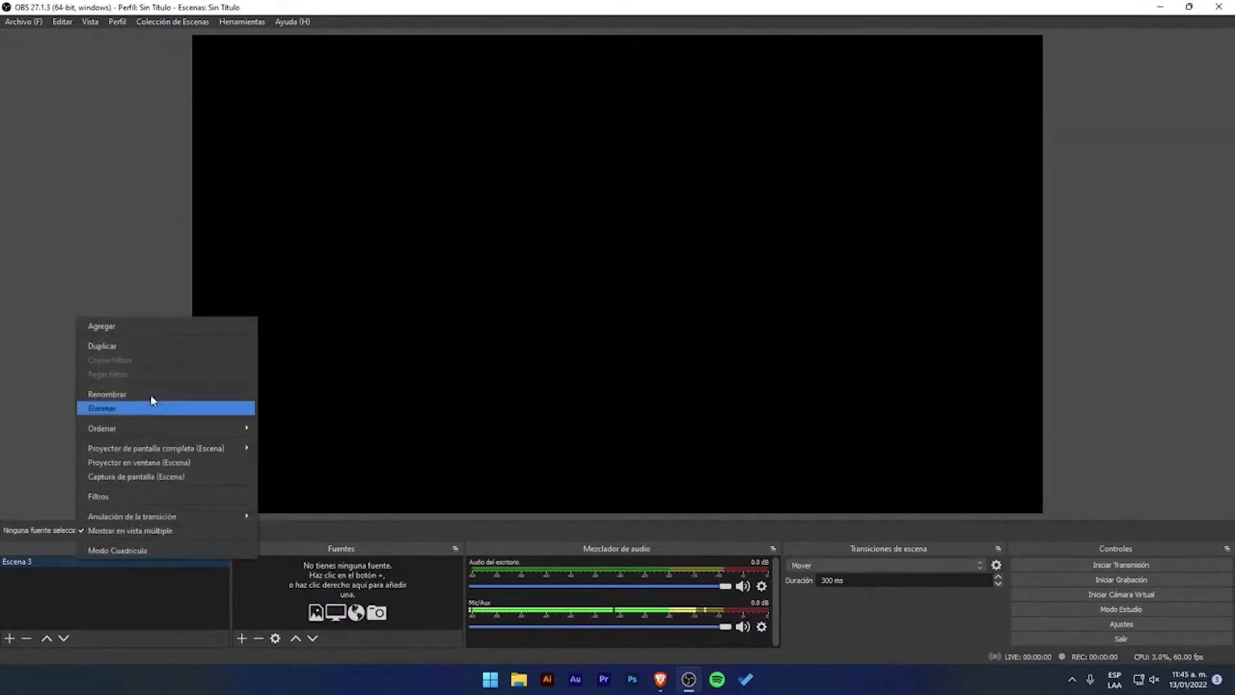
click(123, 394)
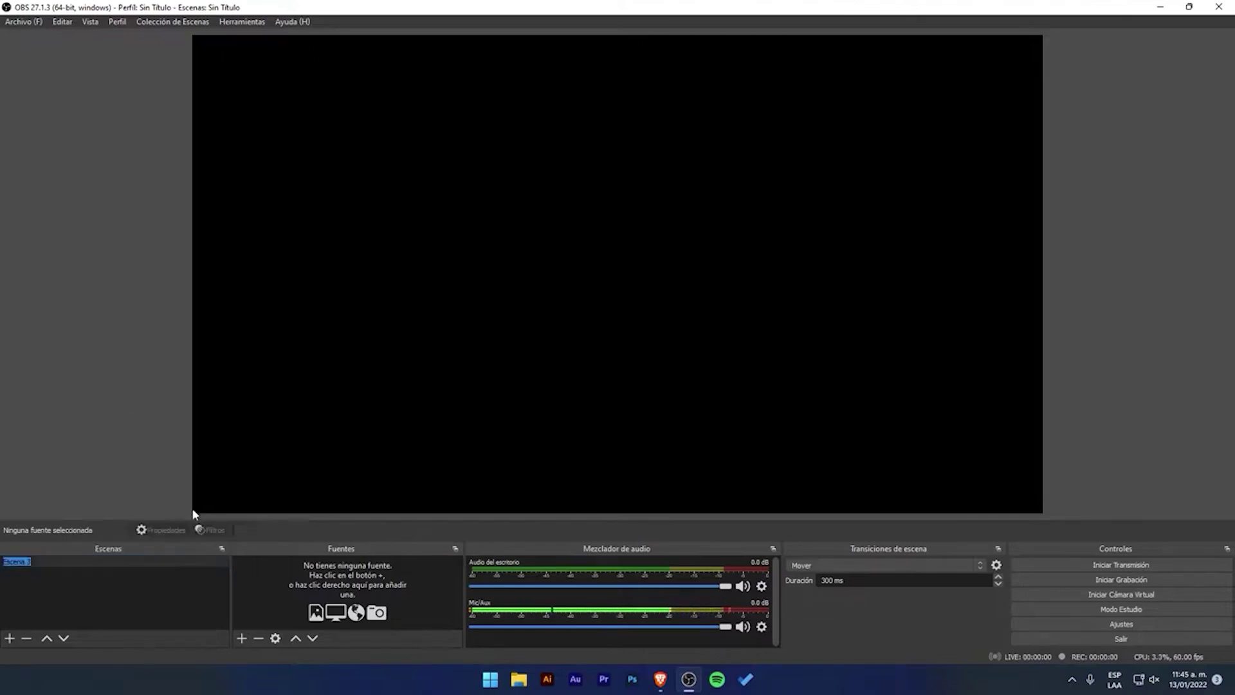
text(Escena)
key(Return)
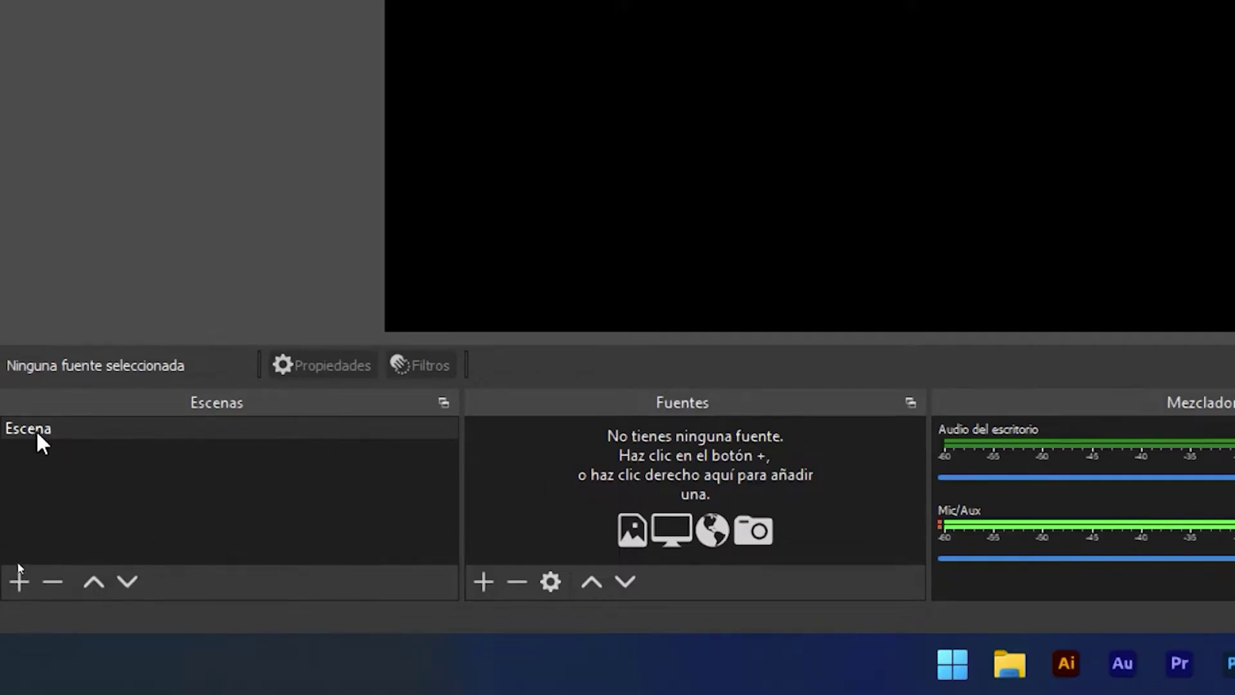
Add a second scene named Escena 4.
click(15, 590)
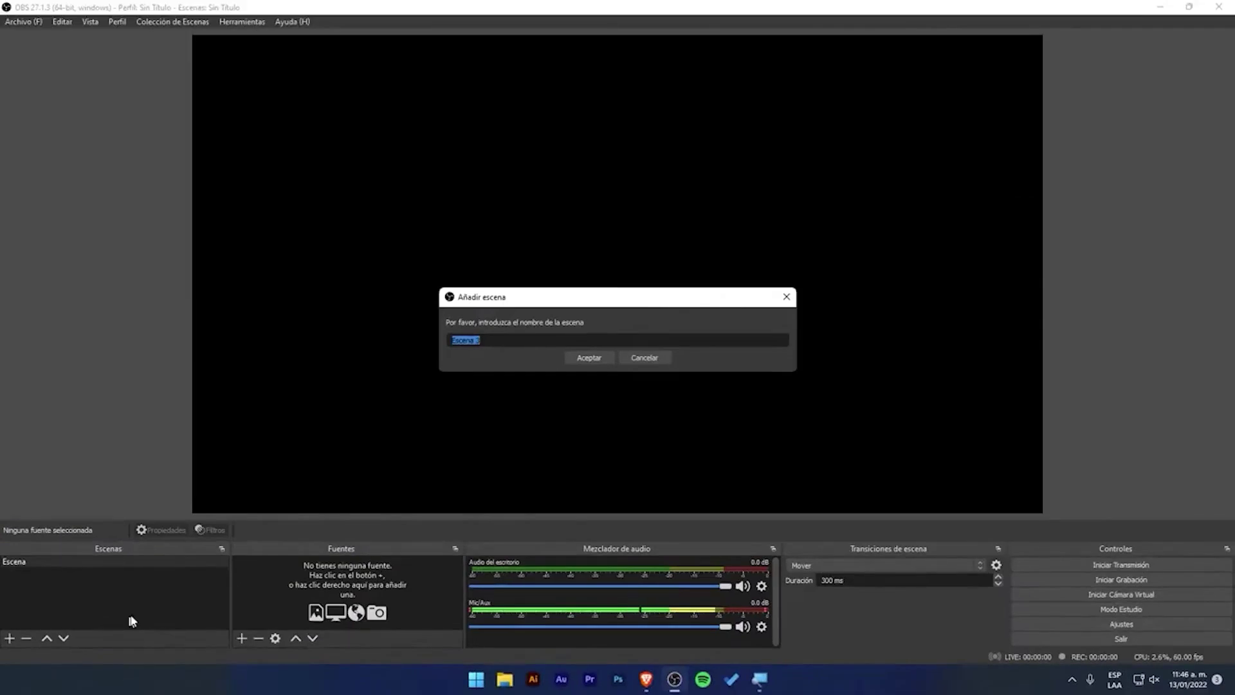
click(510, 341)
key(Return)
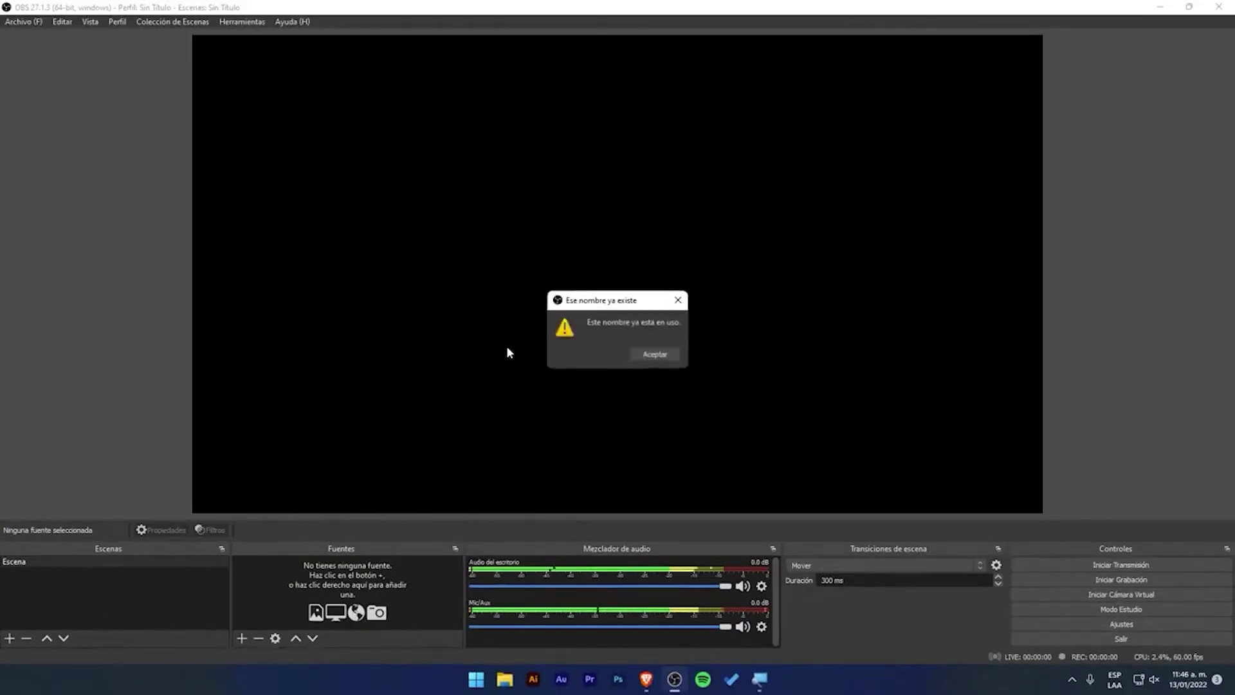
click(670, 358)
click(512, 340)
key(BackSpace)
text(2)
key(Return)
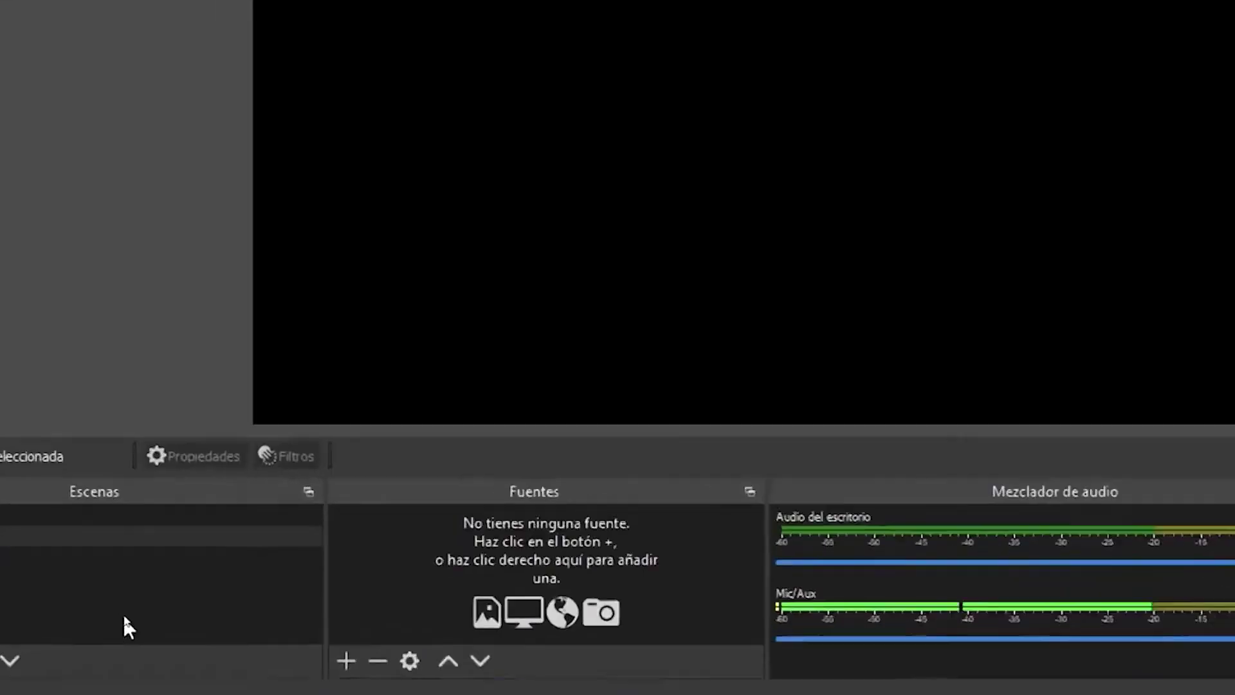
Switch between the two scenes in the scene list, ending on Escena.
click(65, 509)
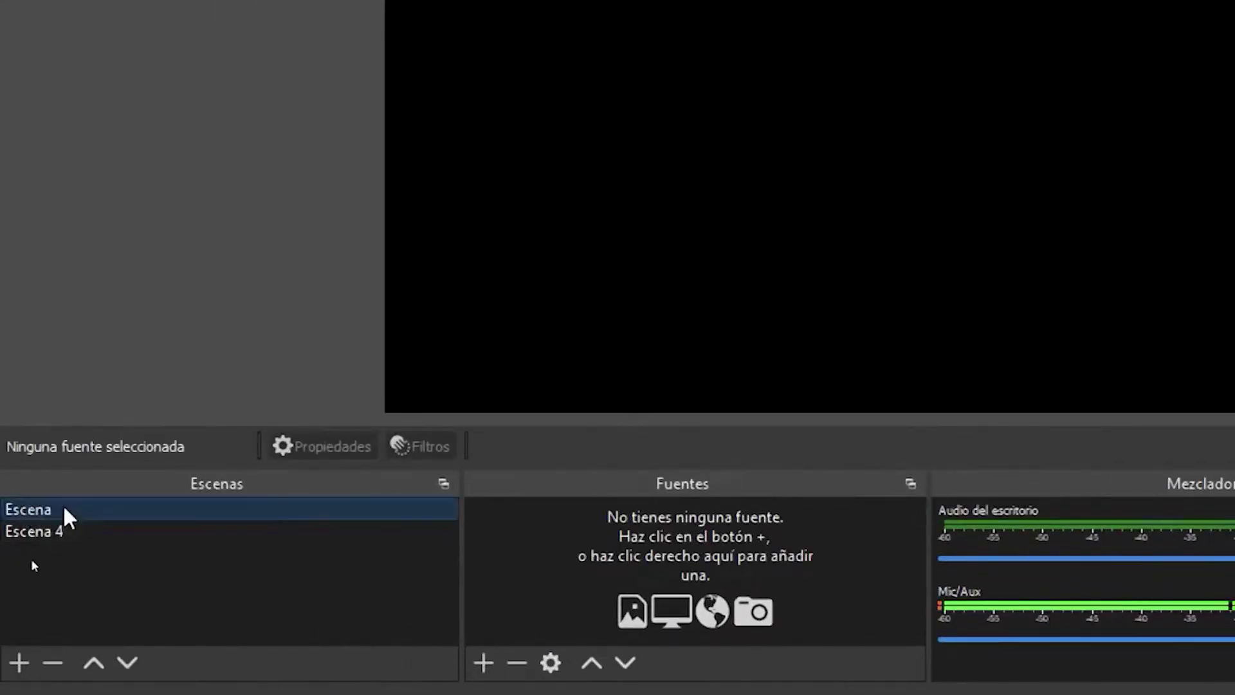
click(97, 531)
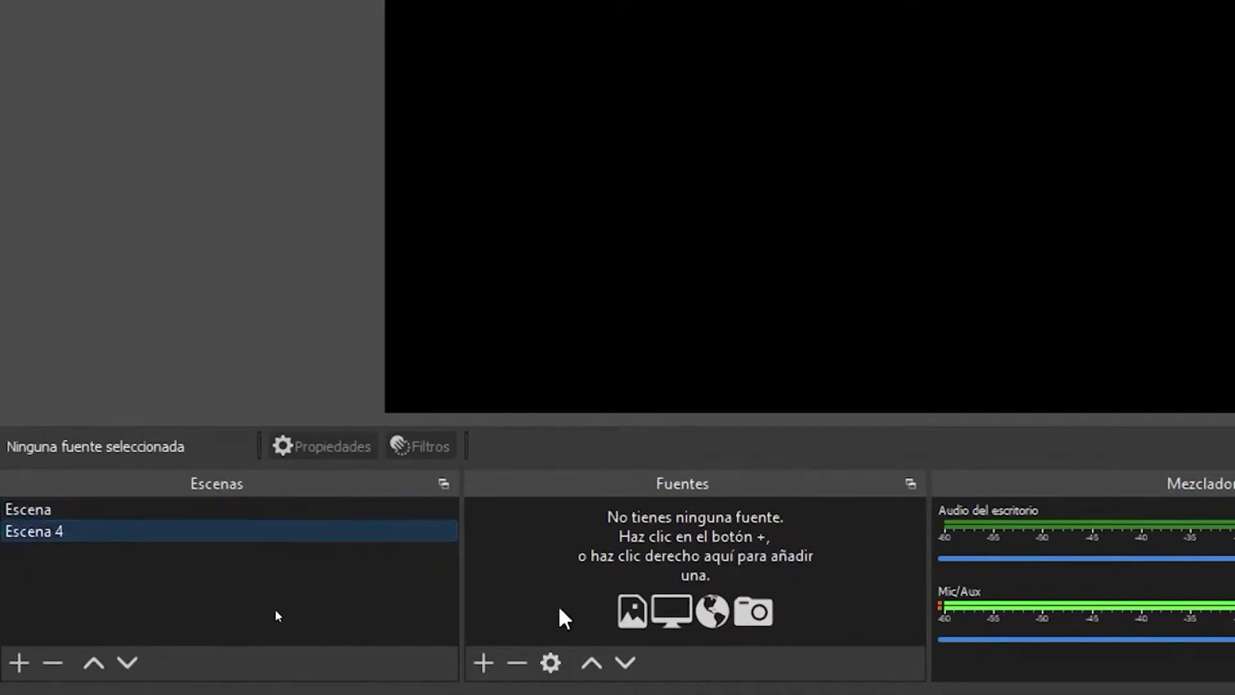
key(Up)
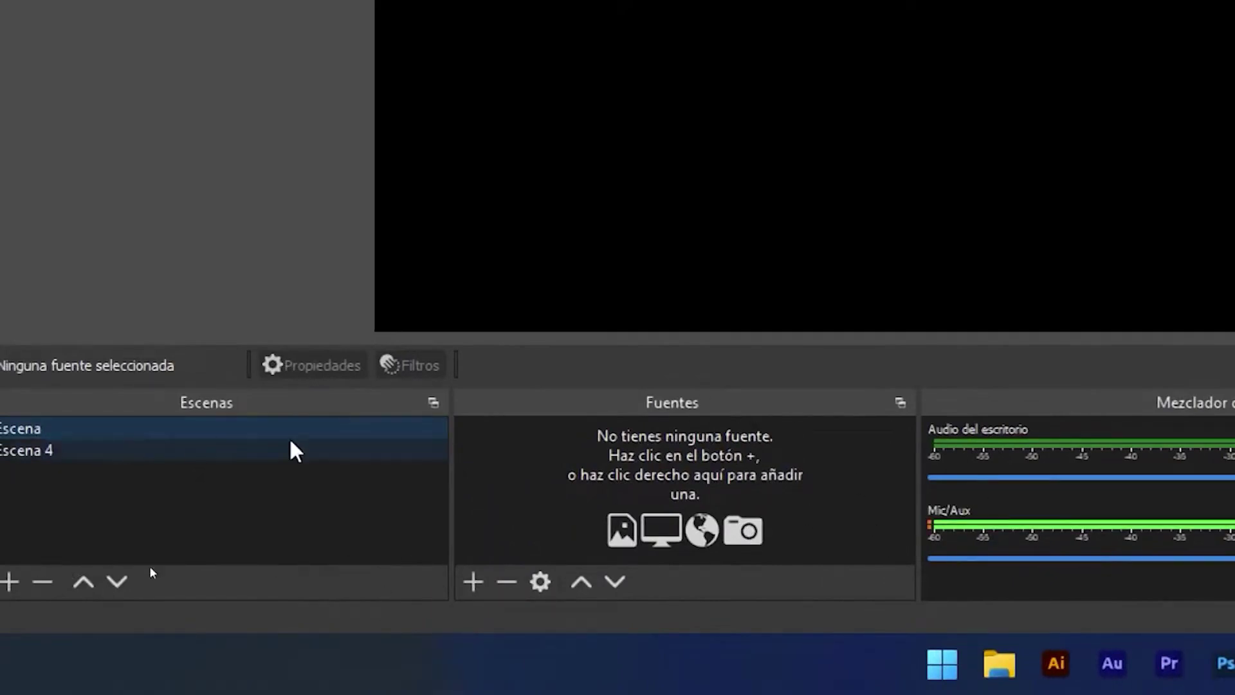
Add a new display capture source named Pantalla 1 to the scene Escena.
click(473, 582)
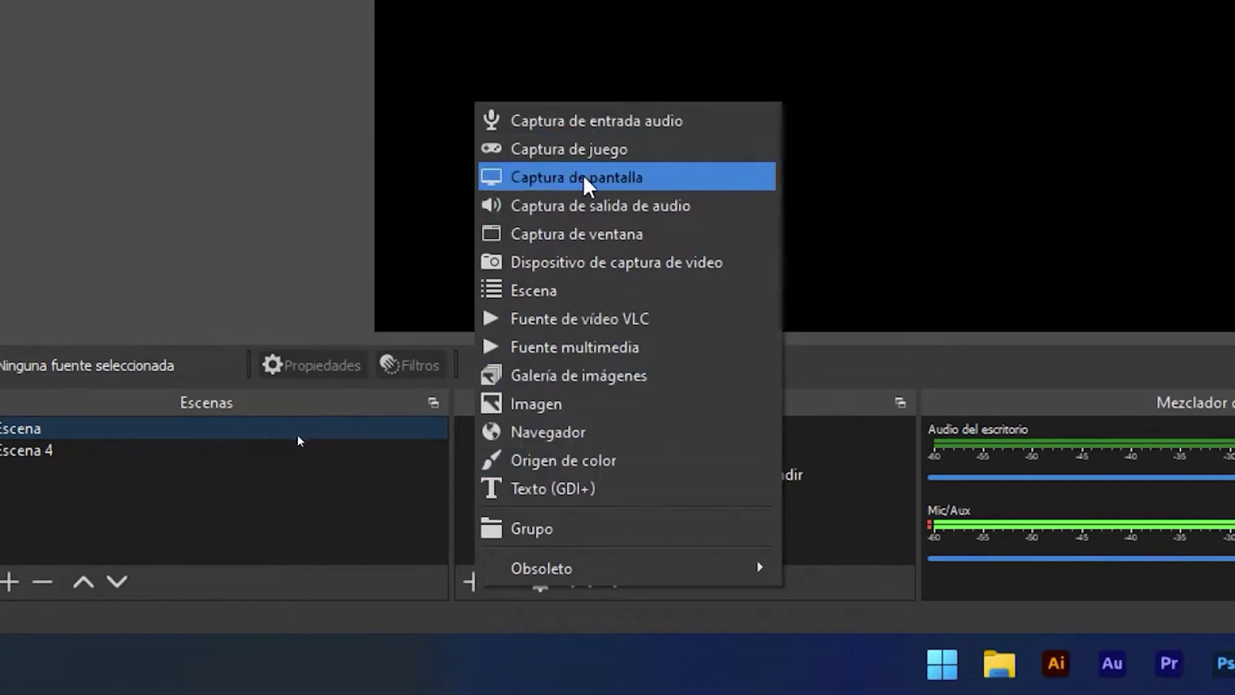
click(617, 187)
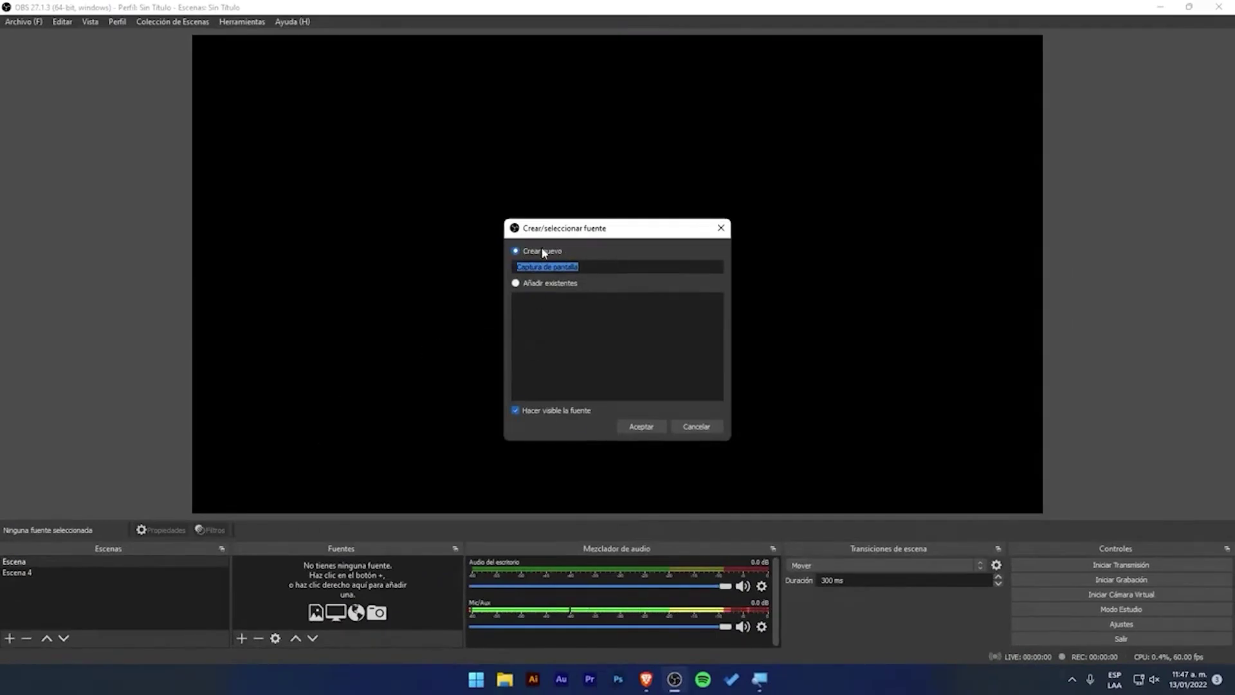
drag(579, 267, 504, 319)
text(Pantalla 1)
click(641, 427)
drag(537, 137, 915, 91)
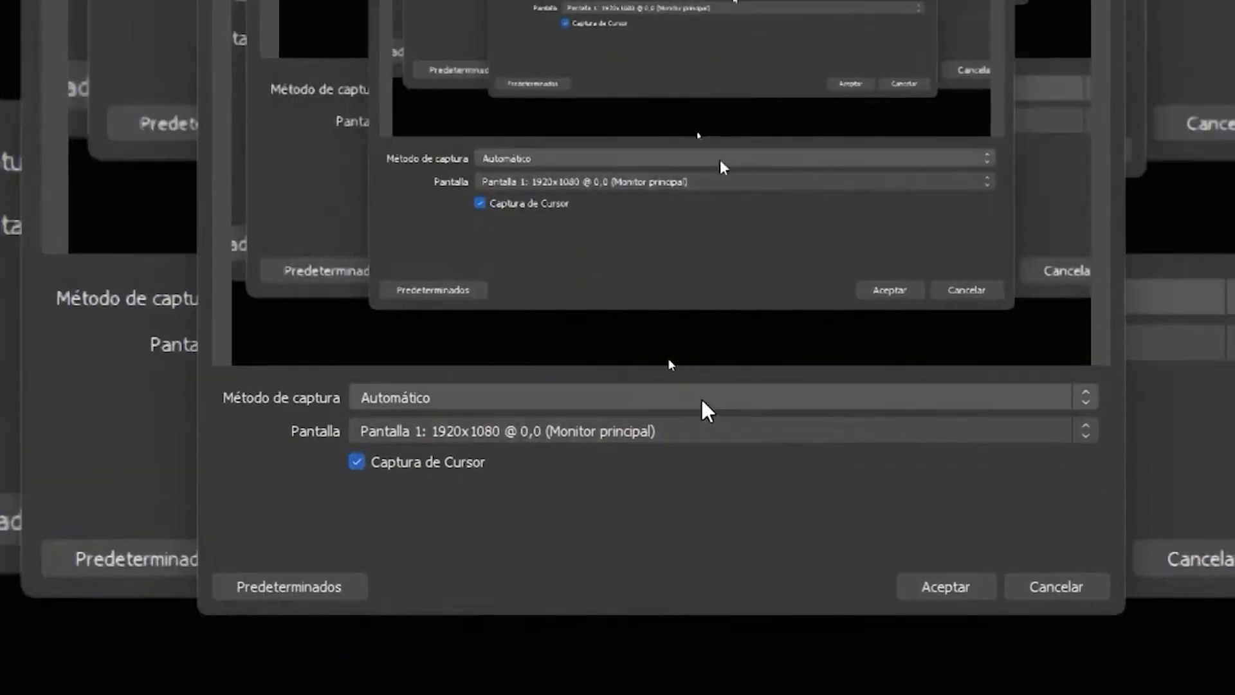
Review the display capture options and accept the Automático method, the Pantalla 1 main monitor and cursor capture.
click(762, 398)
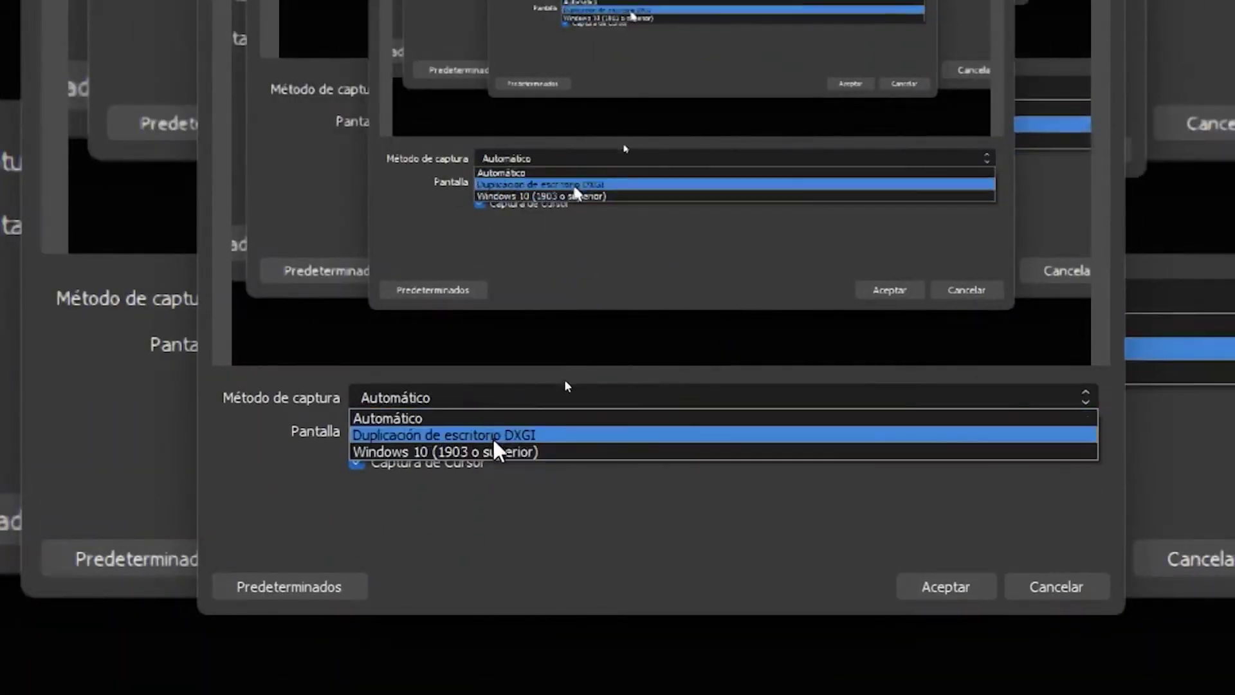
click(685, 545)
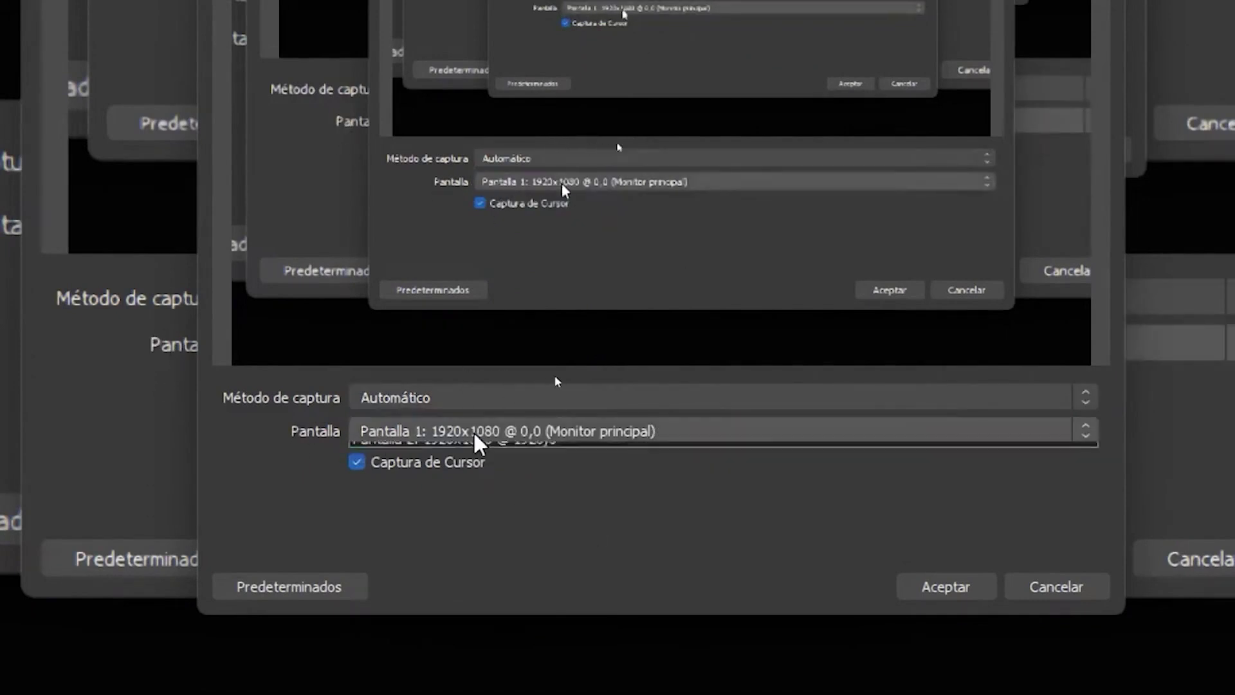
click(467, 438)
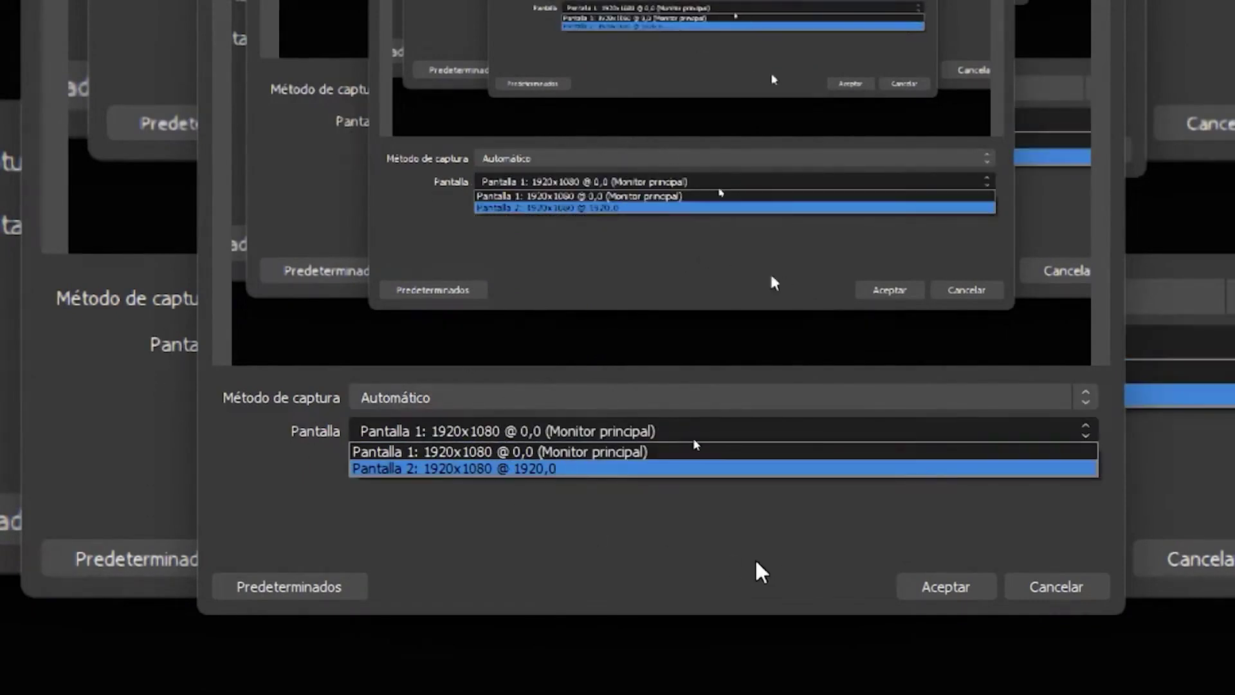
click(552, 430)
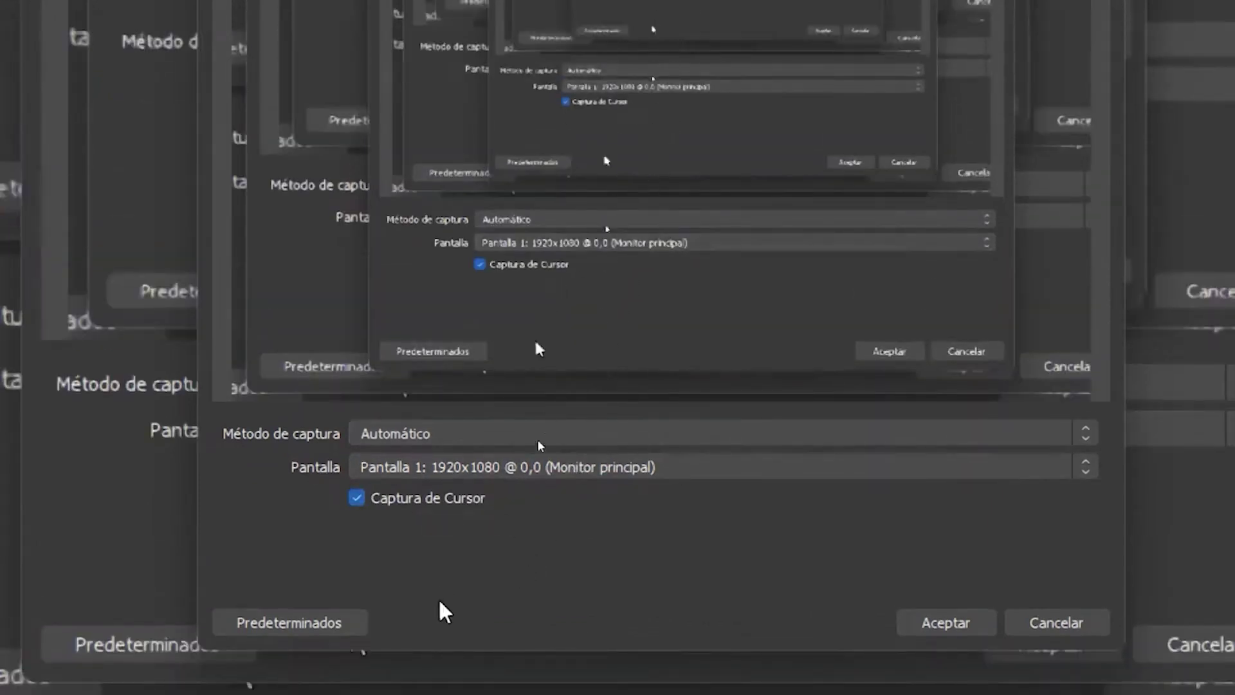
click(356, 498)
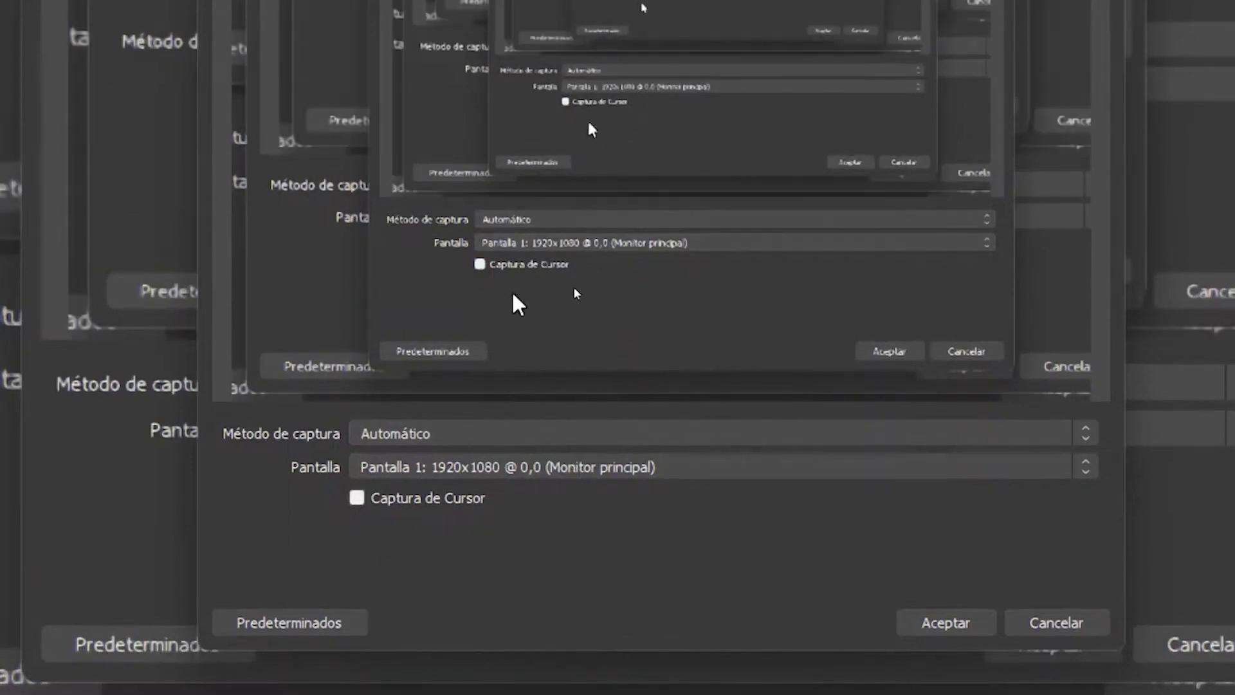
click(357, 497)
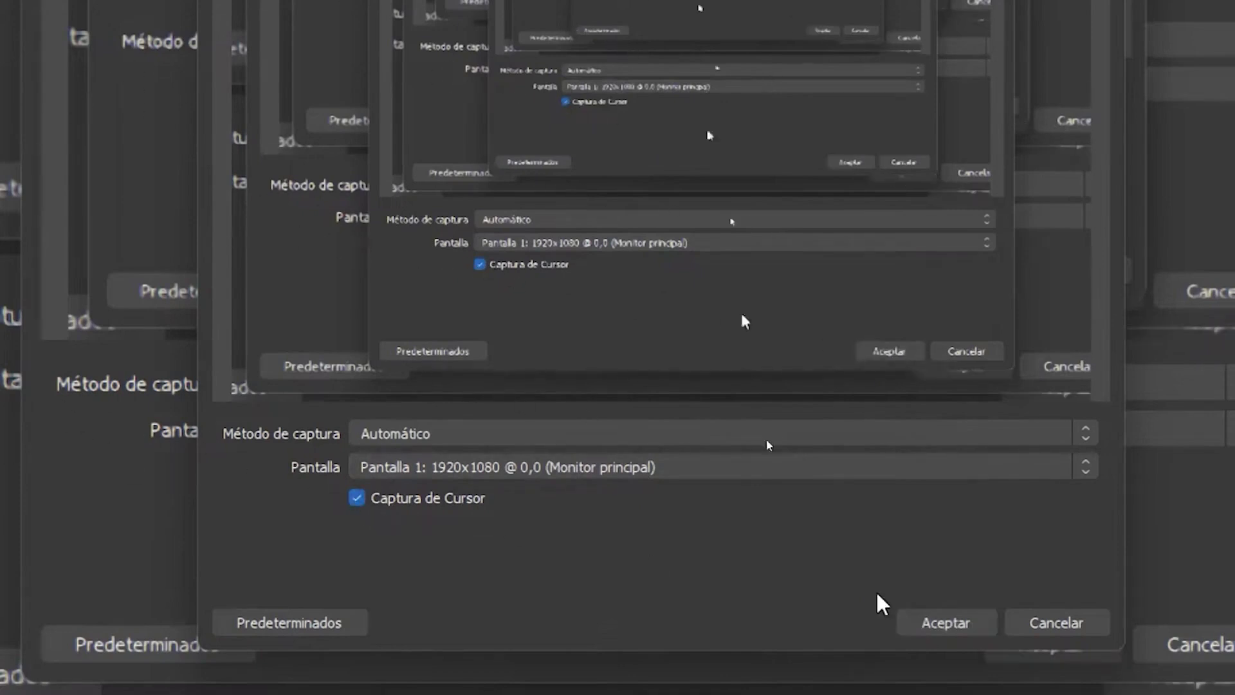
click(945, 622)
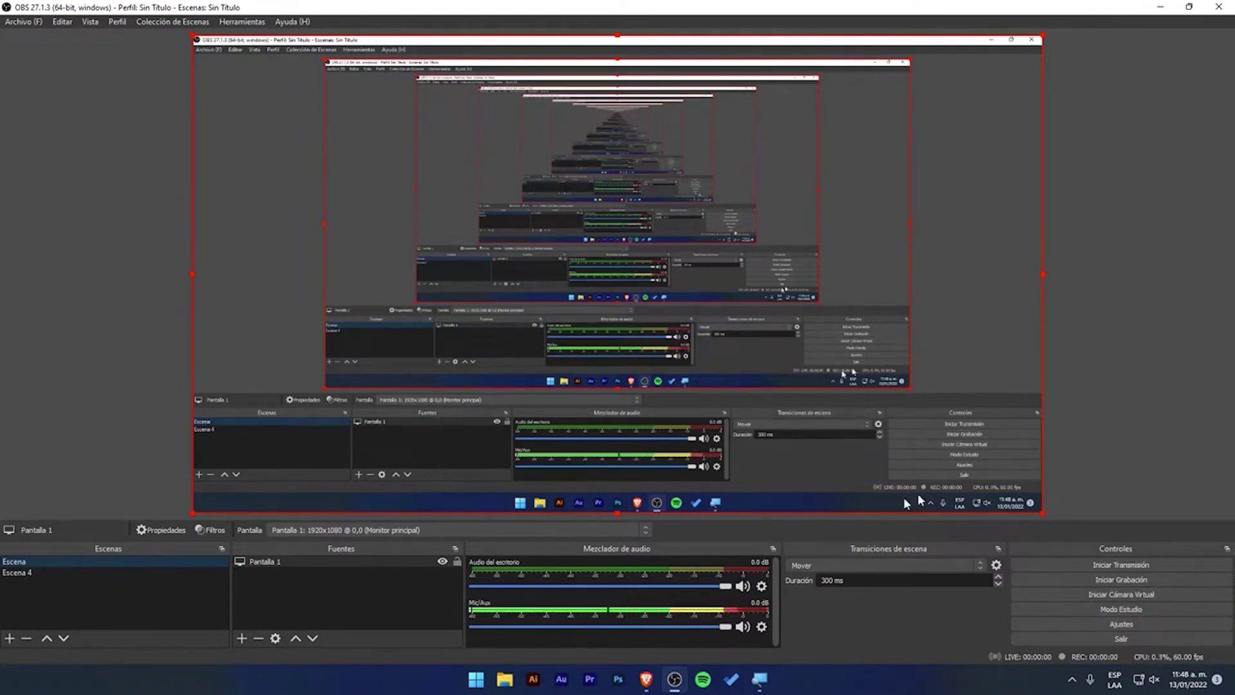
Add an audio input capture source with the default name and leave its device at Por defecto.
key(super+plus)
click(243, 639)
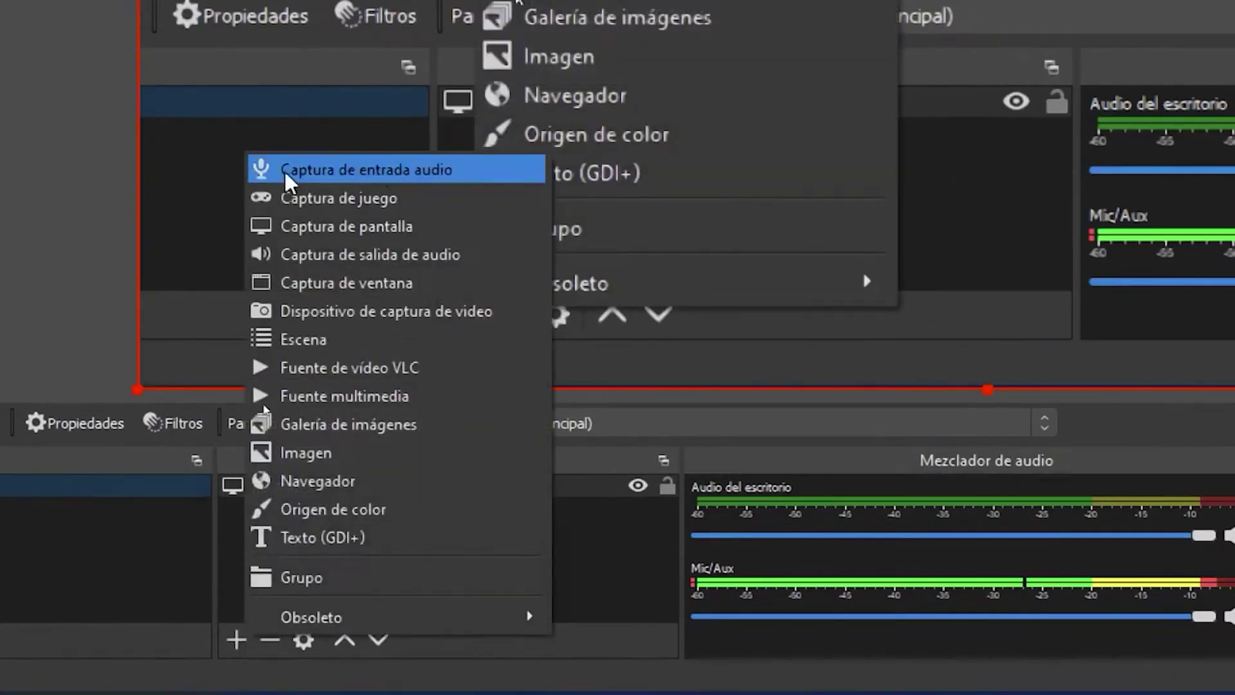
click(385, 172)
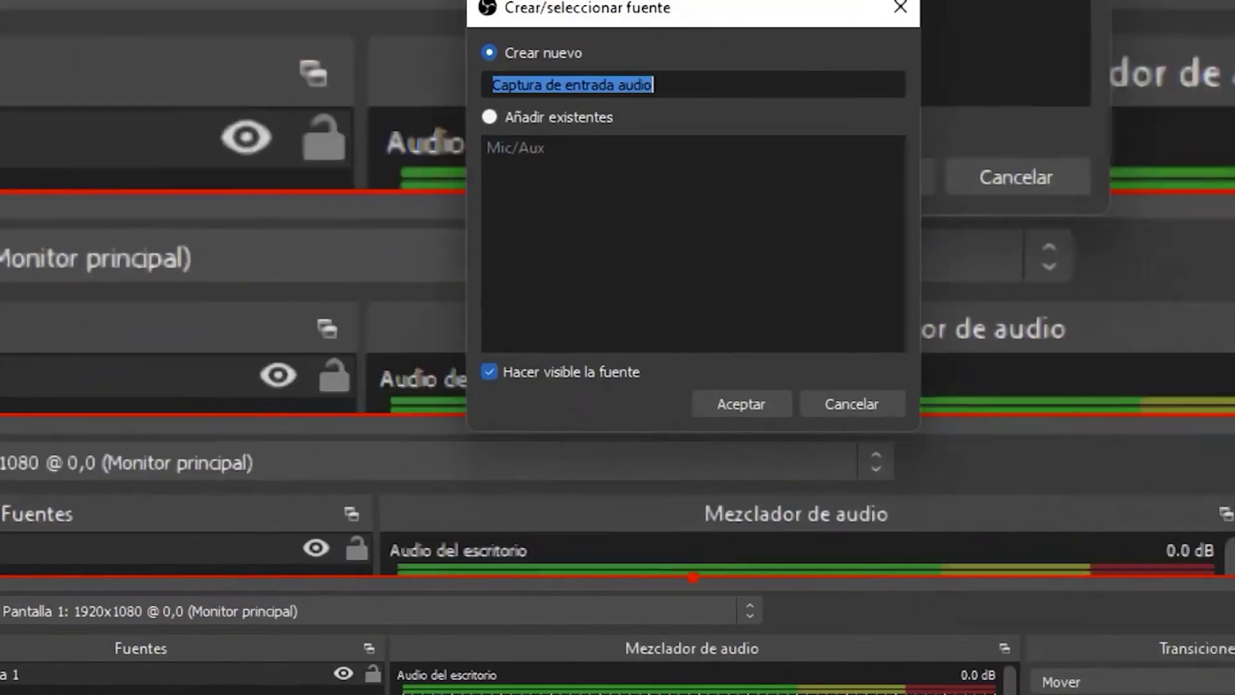
click(763, 413)
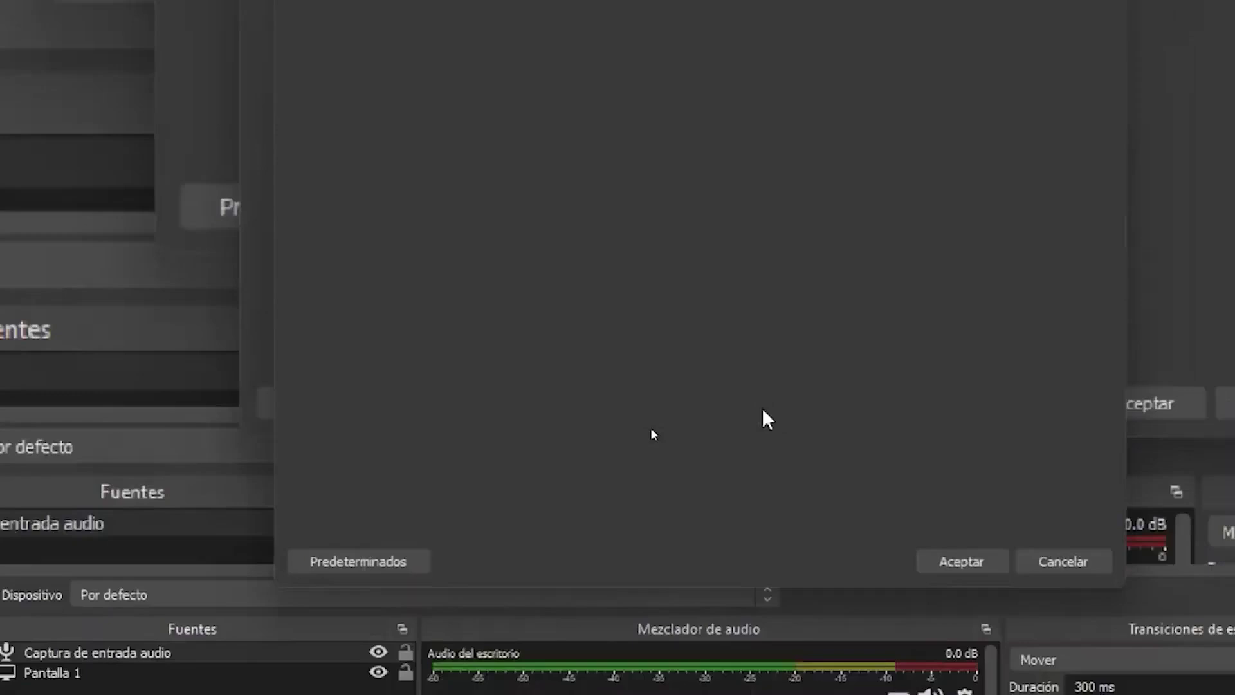
click(479, 173)
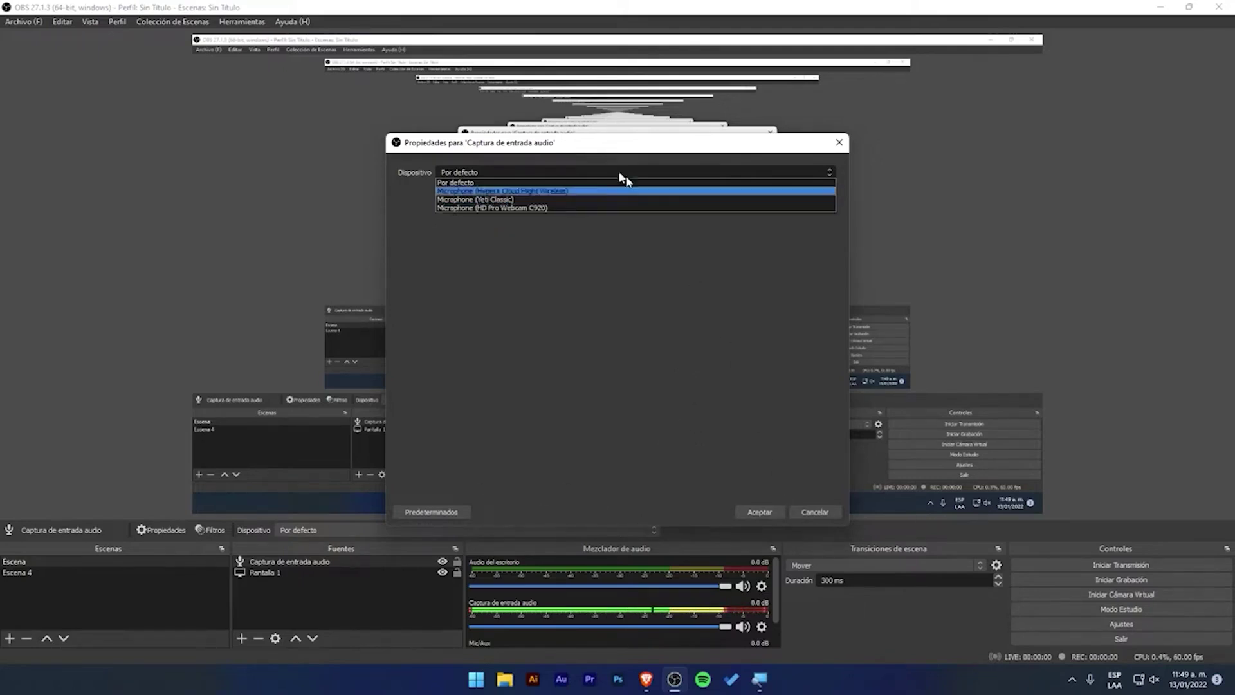
click(825, 511)
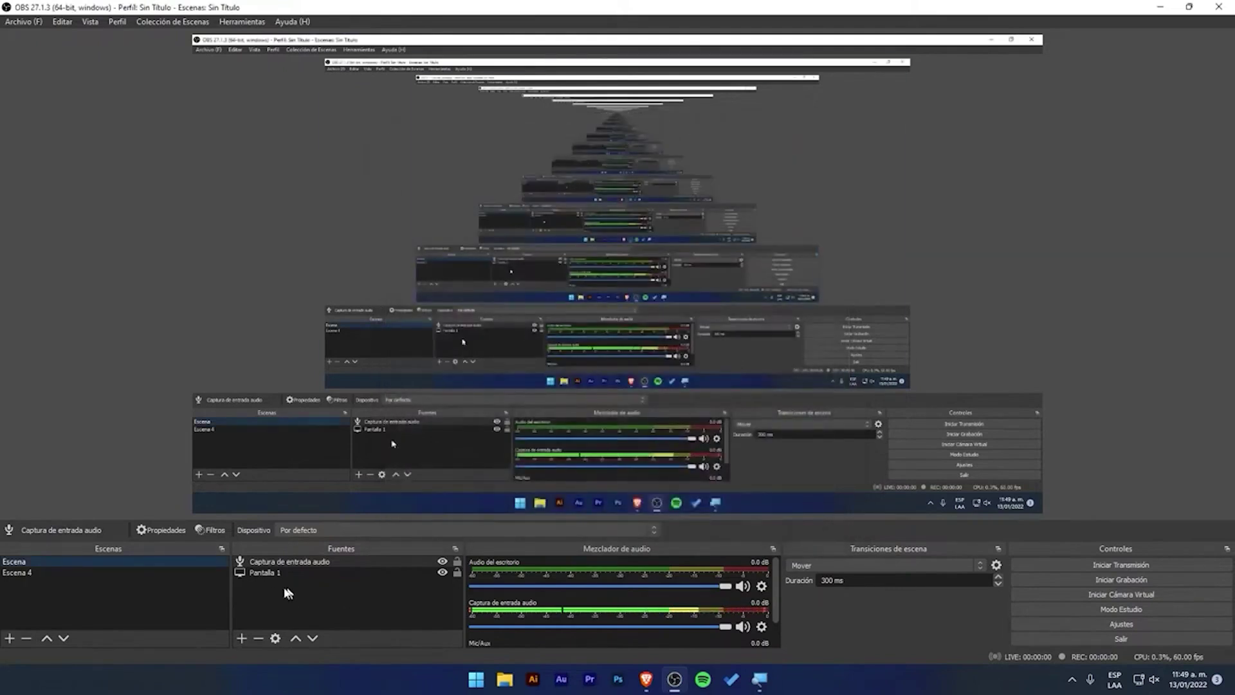
Add a game capture source with the default name, keeping the mode that captures any full-screen application.
click(242, 637)
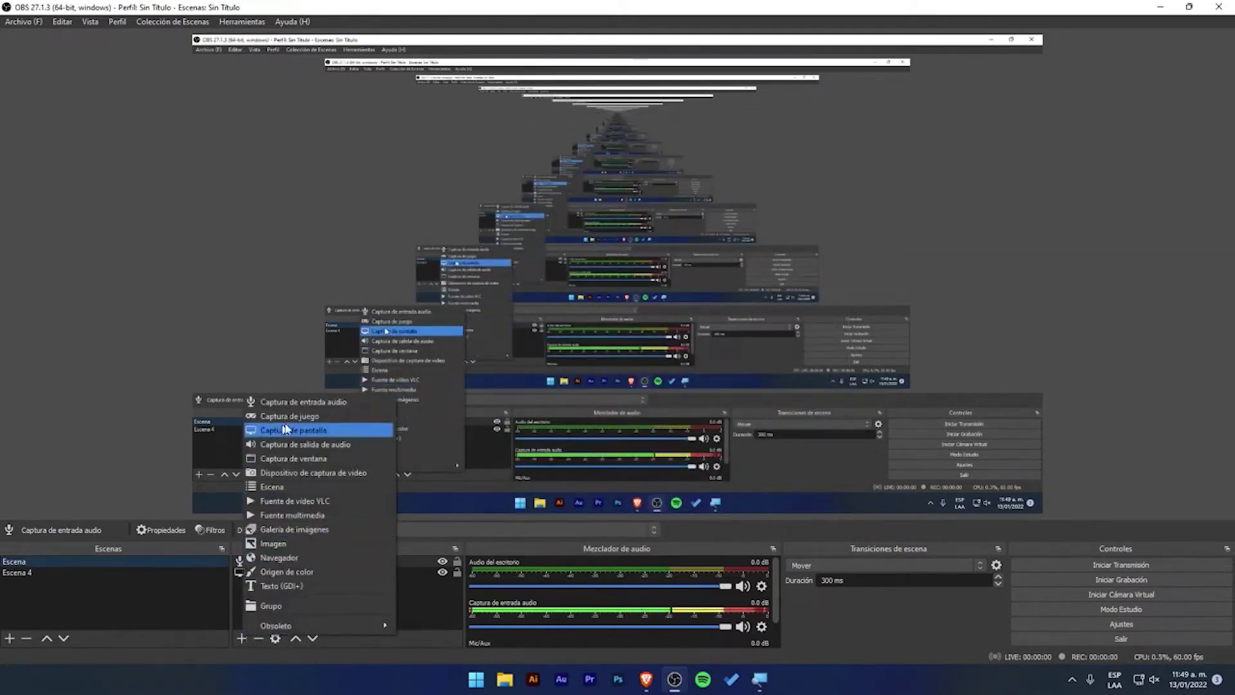
click(330, 419)
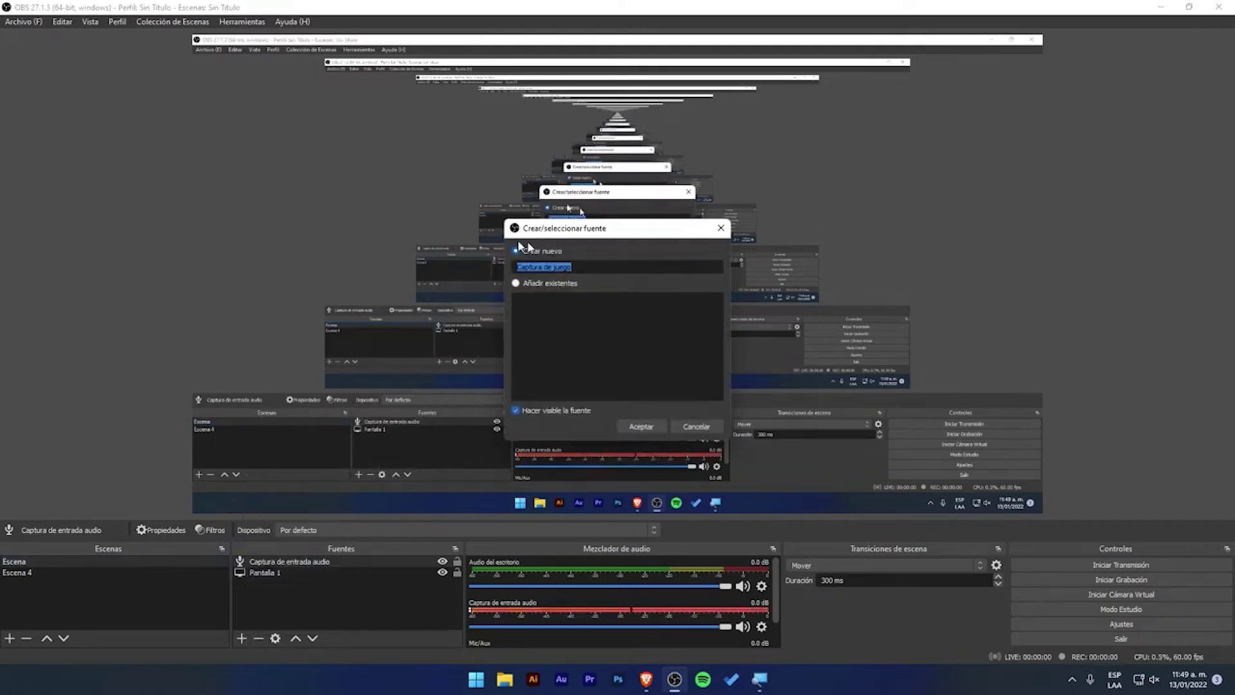
click(658, 426)
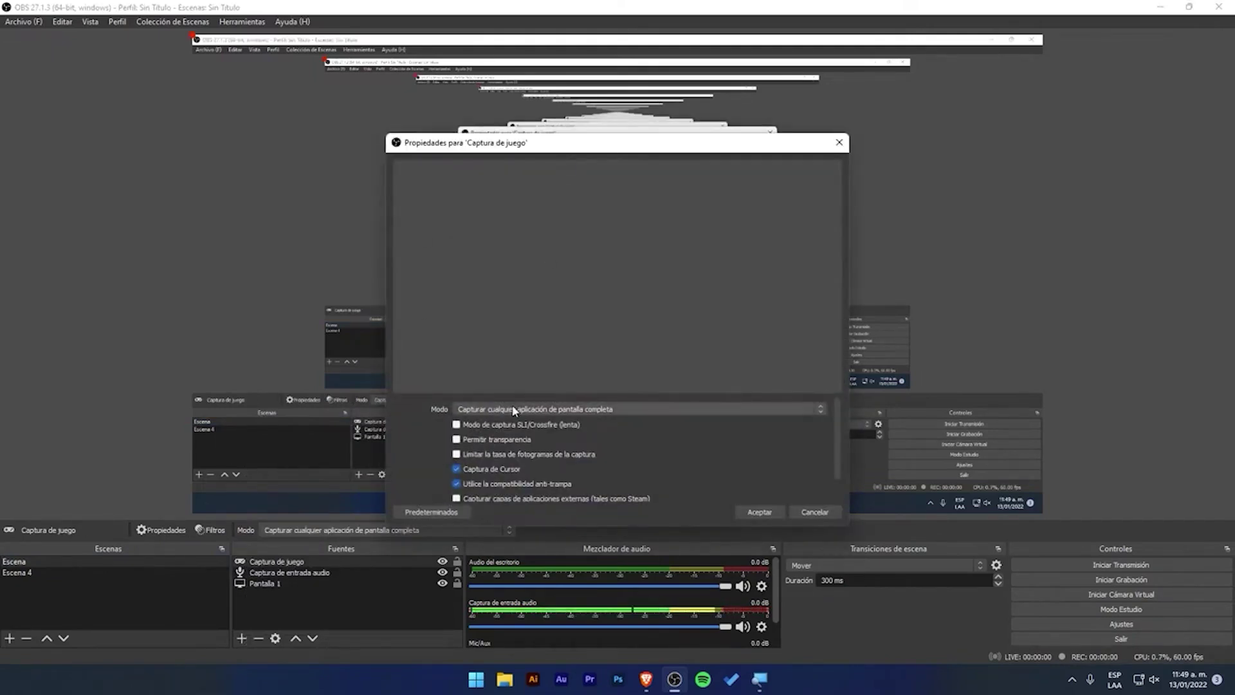
click(627, 409)
click(566, 418)
click(817, 515)
click(242, 639)
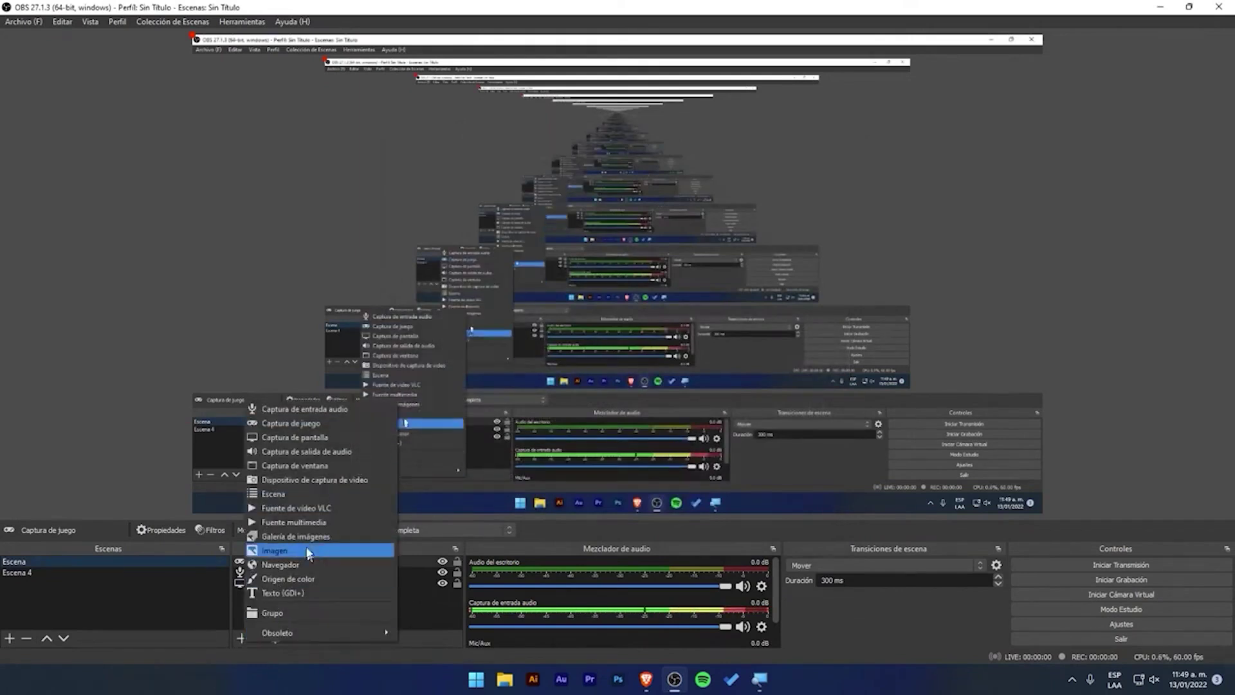
click(281, 440)
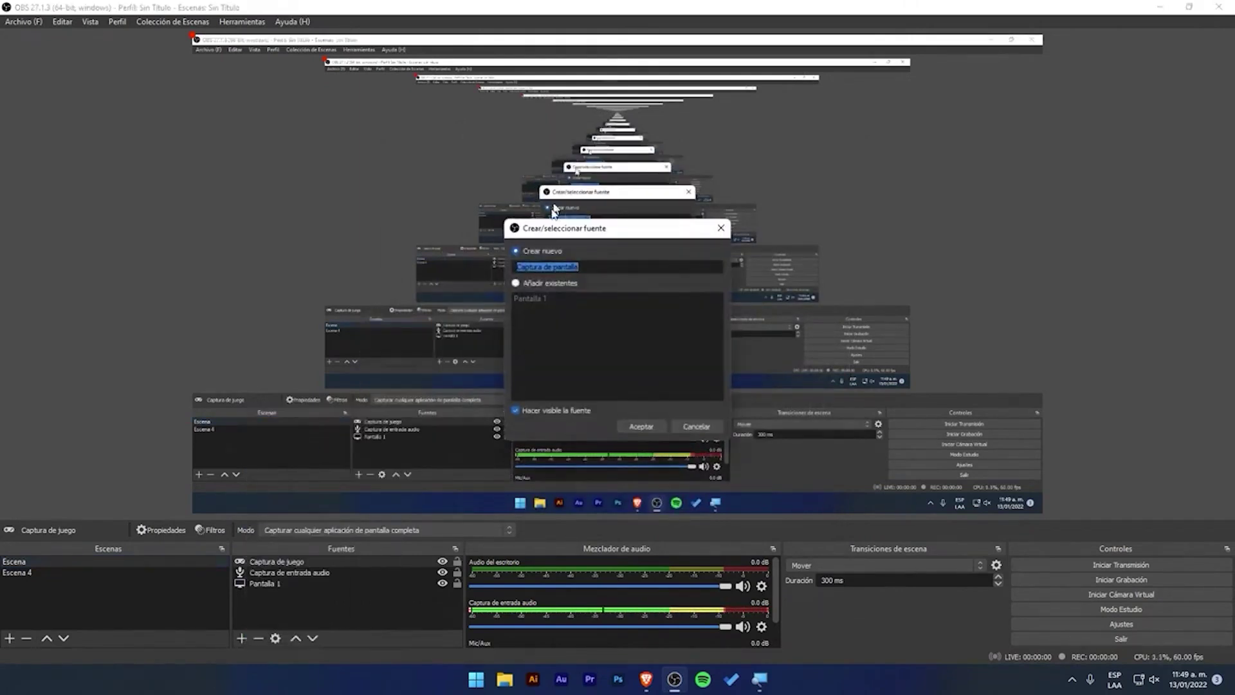
click(695, 427)
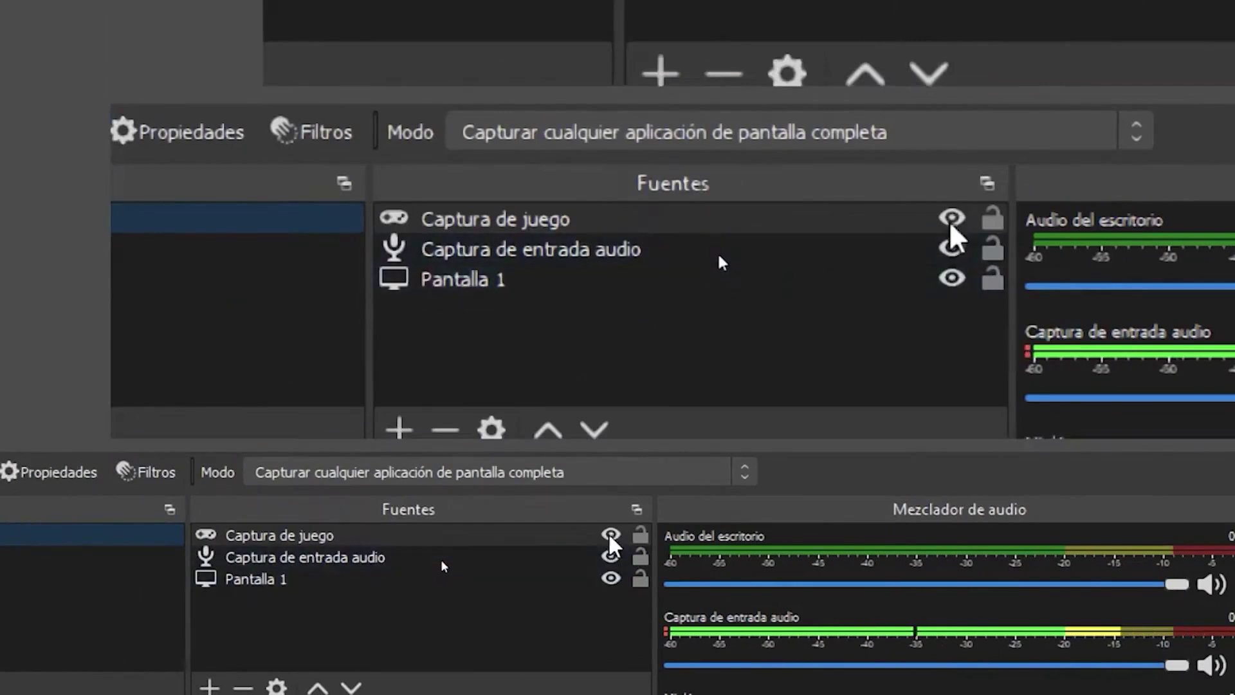
Hide the Pantalla 1, Captura de entrada audio and Captura de juego sources, briefly showing Pantalla 1 alone before hiding it again.
click(415, 539)
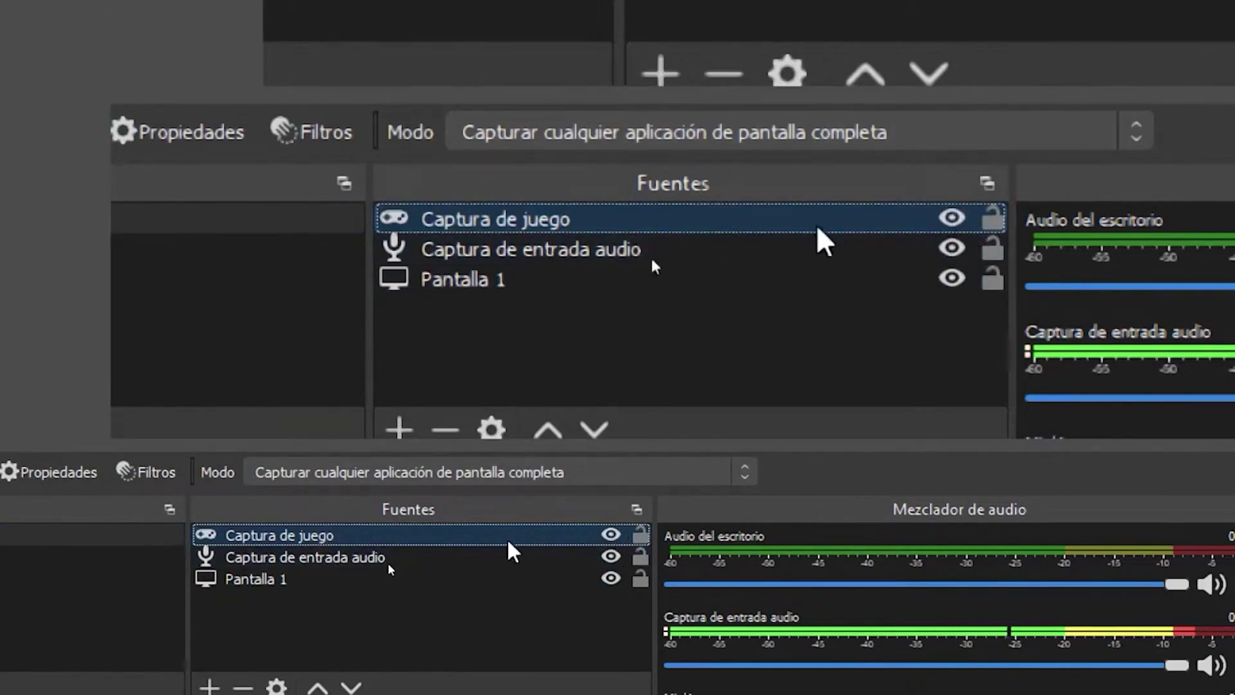
click(611, 578)
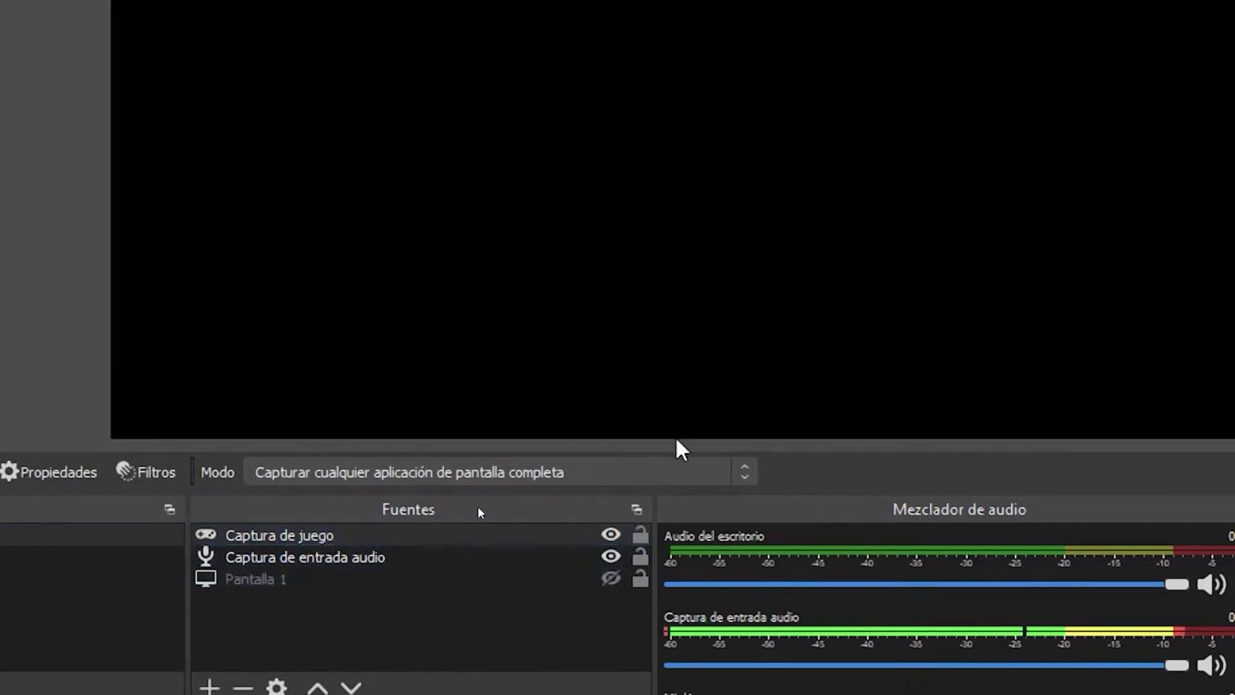
click(611, 556)
click(611, 534)
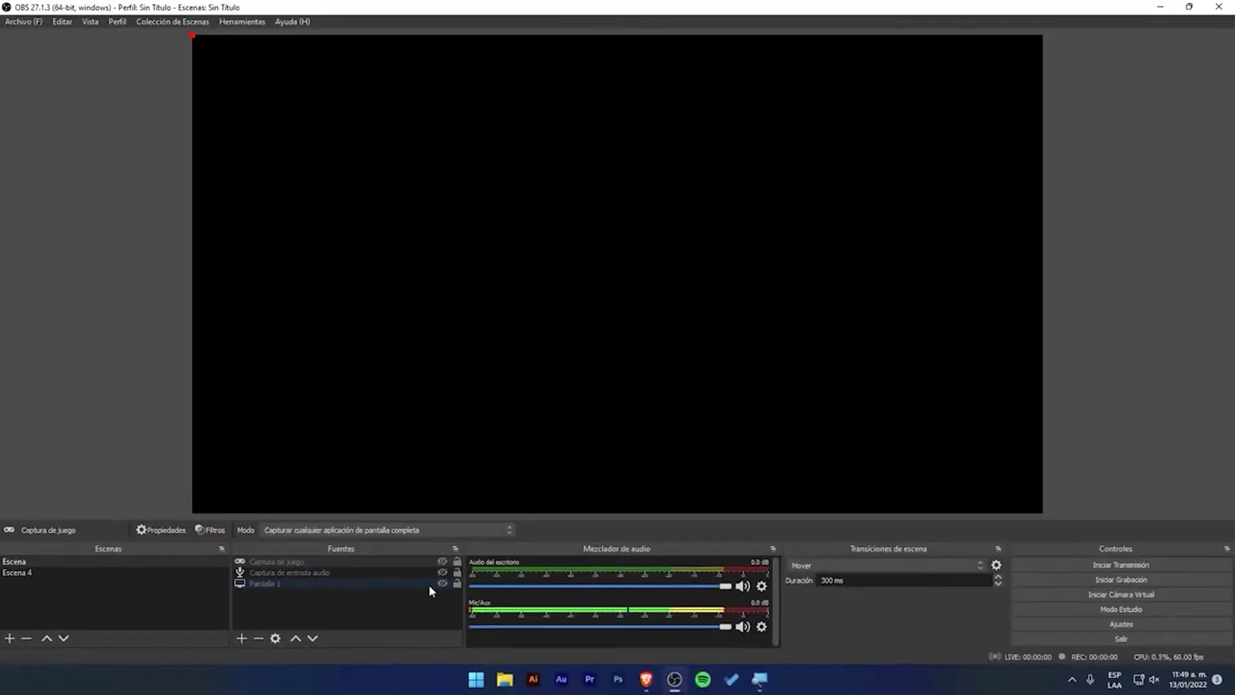
click(442, 582)
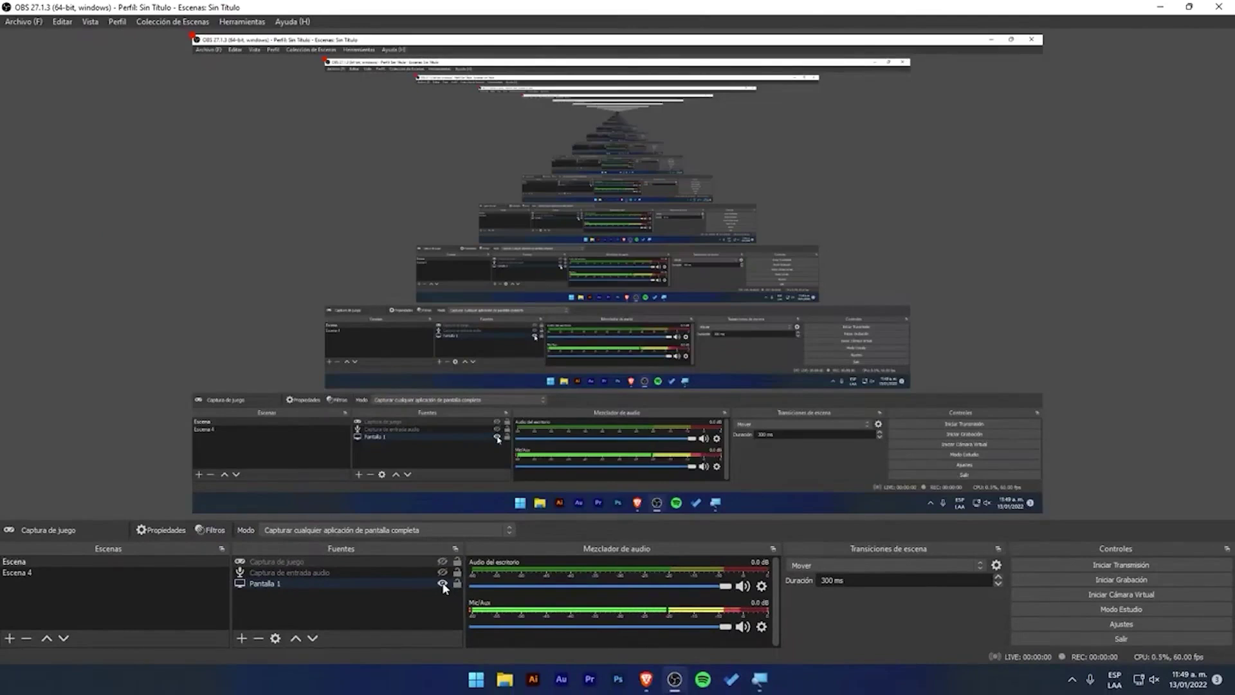
click(441, 583)
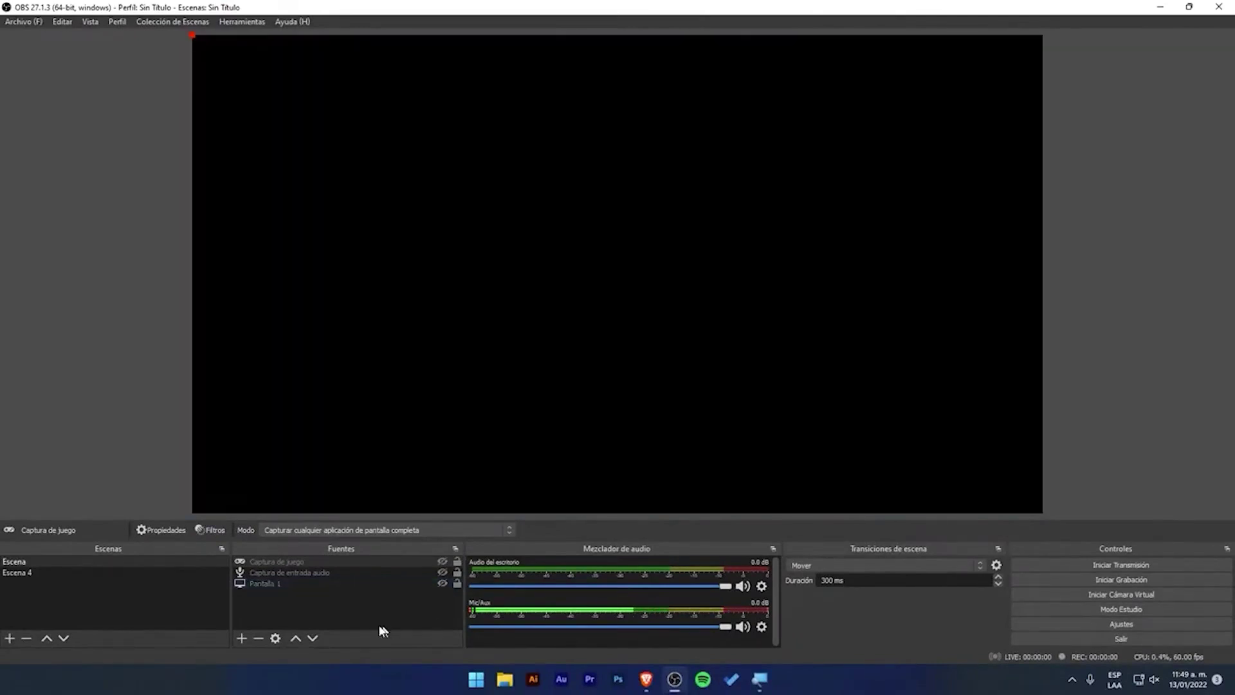
click(241, 638)
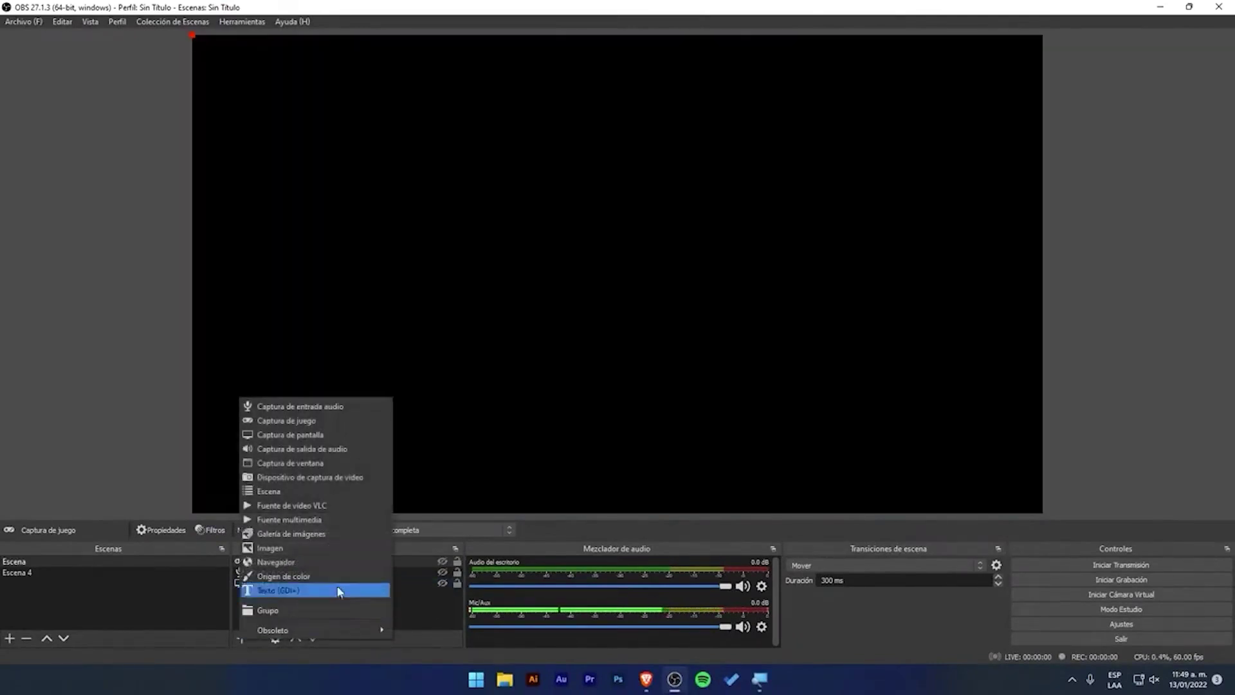
click(331, 463)
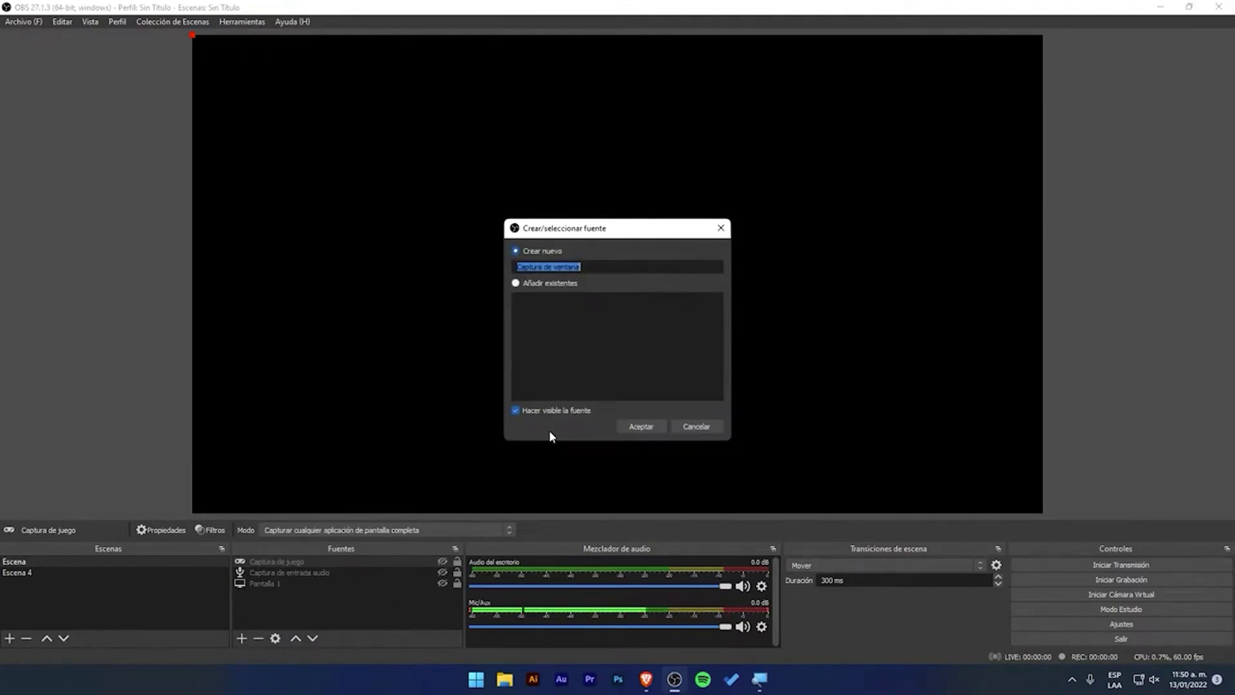
click(592, 271)
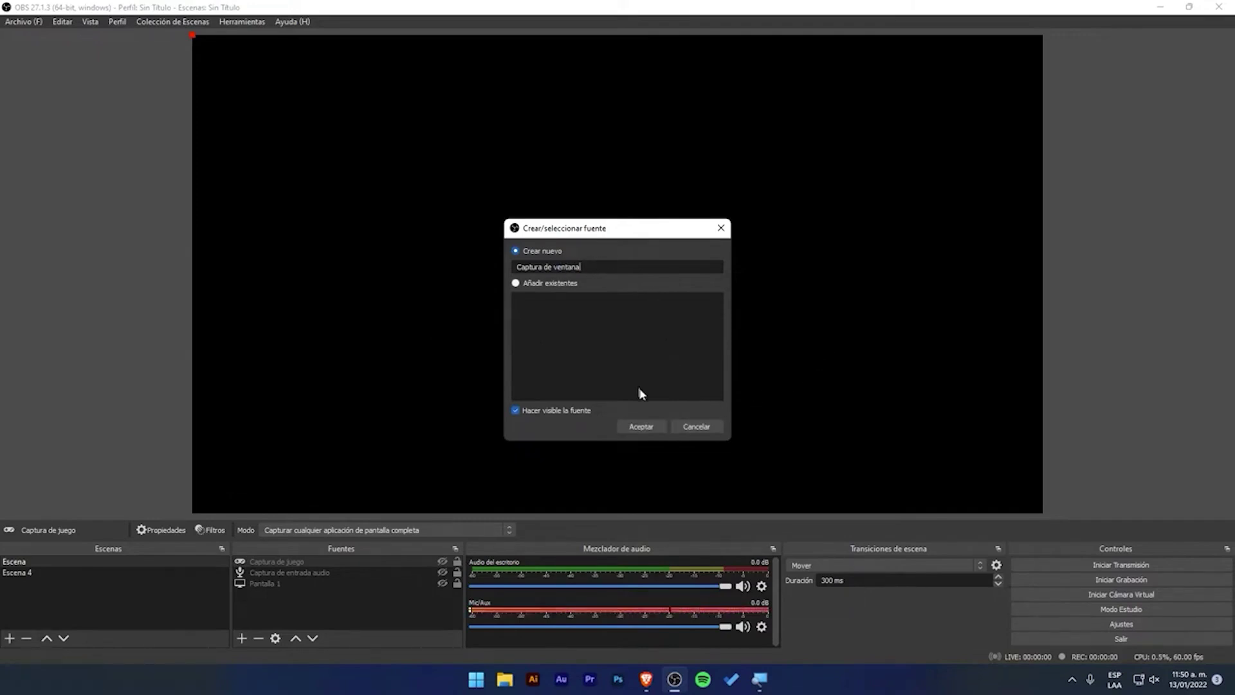
click(720, 228)
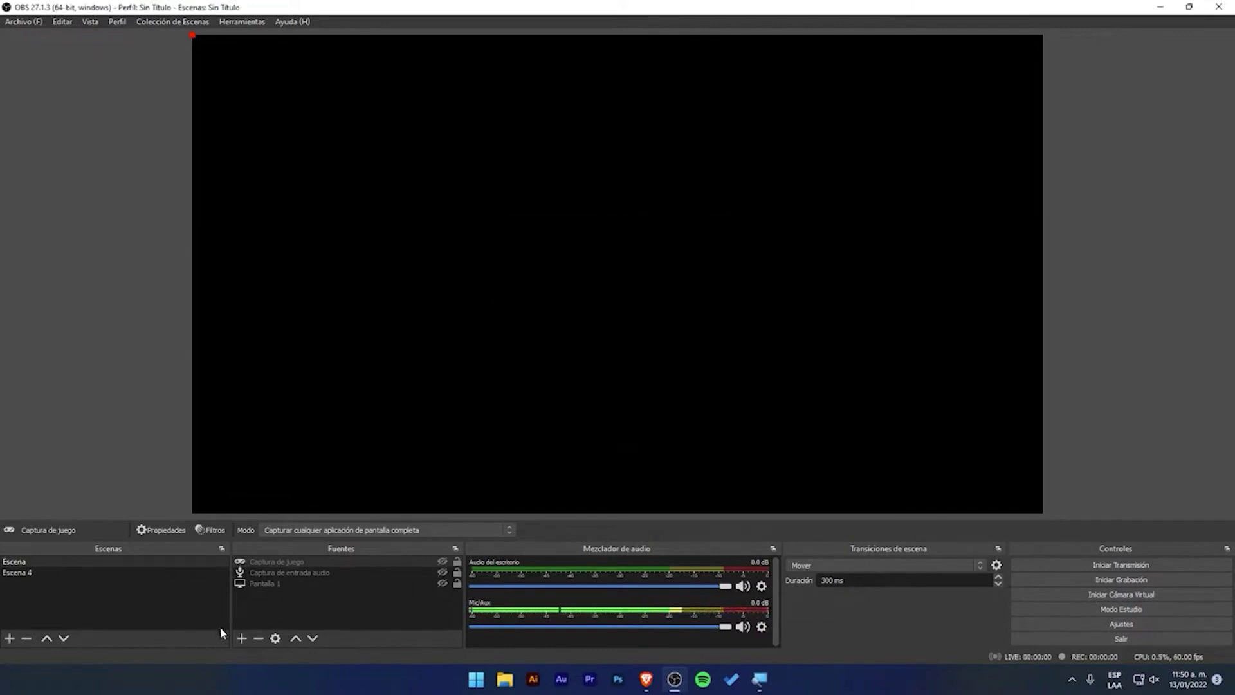
Add a new video capture device source with the default name and move its properties window off the camera preview.
click(243, 636)
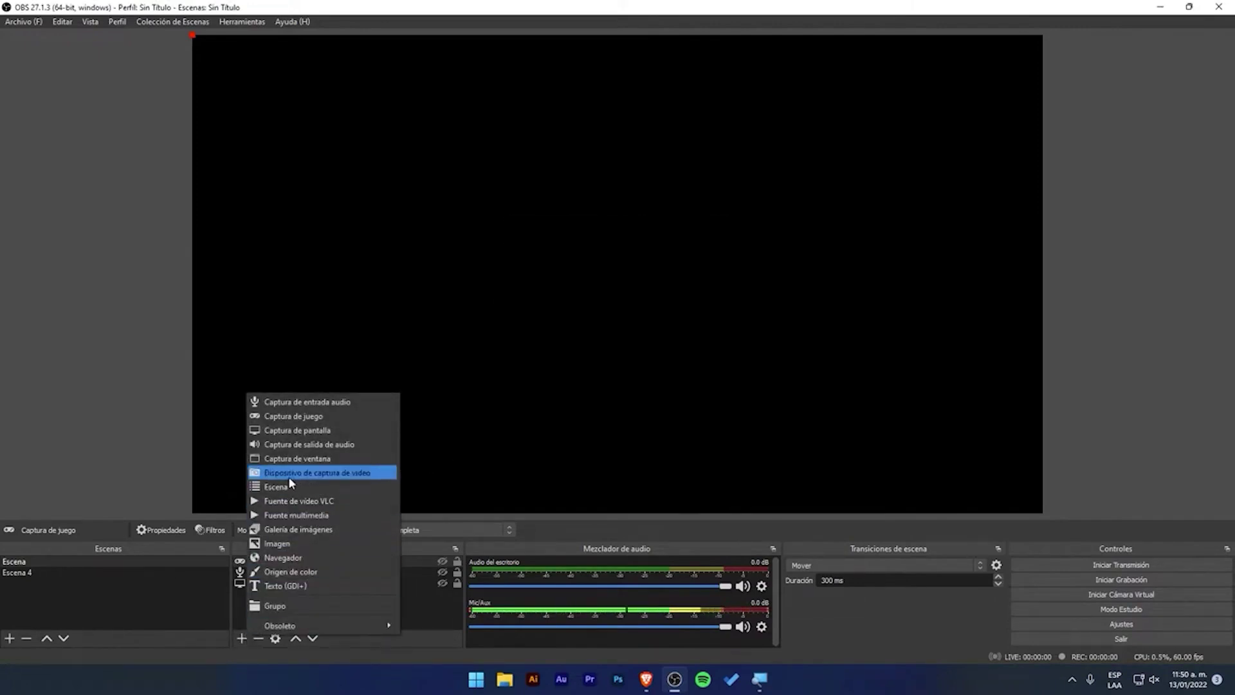
click(373, 476)
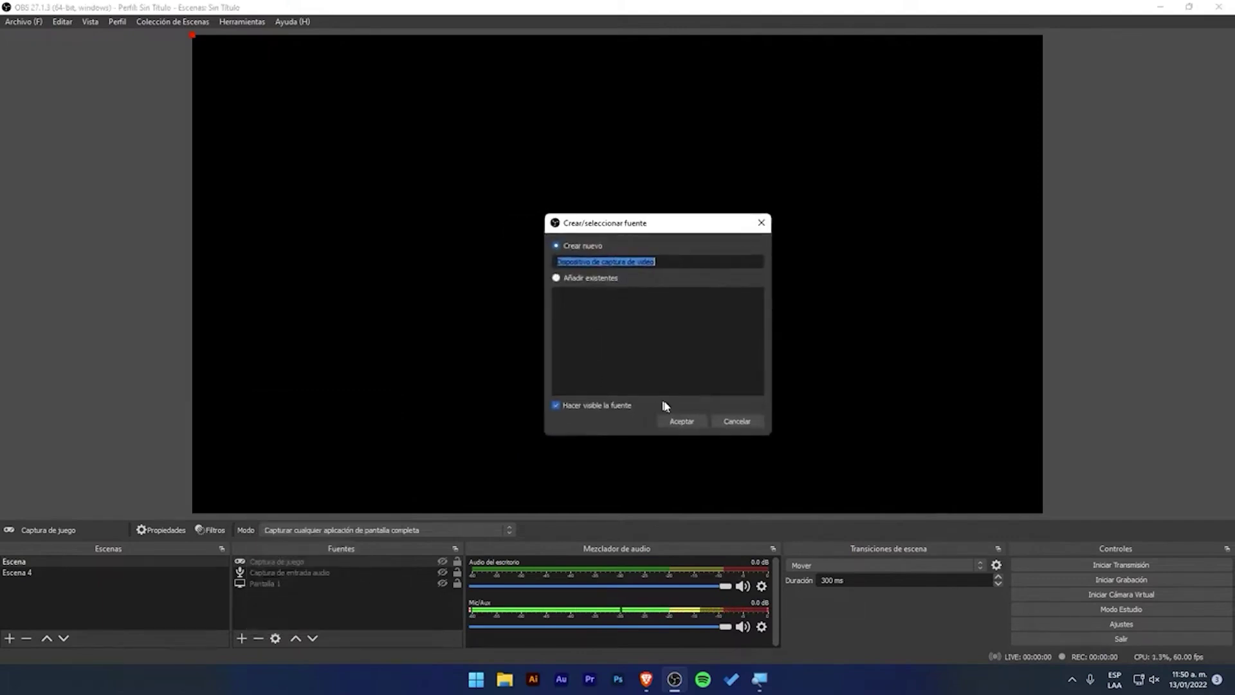
click(642, 427)
drag(552, 145, 874, 120)
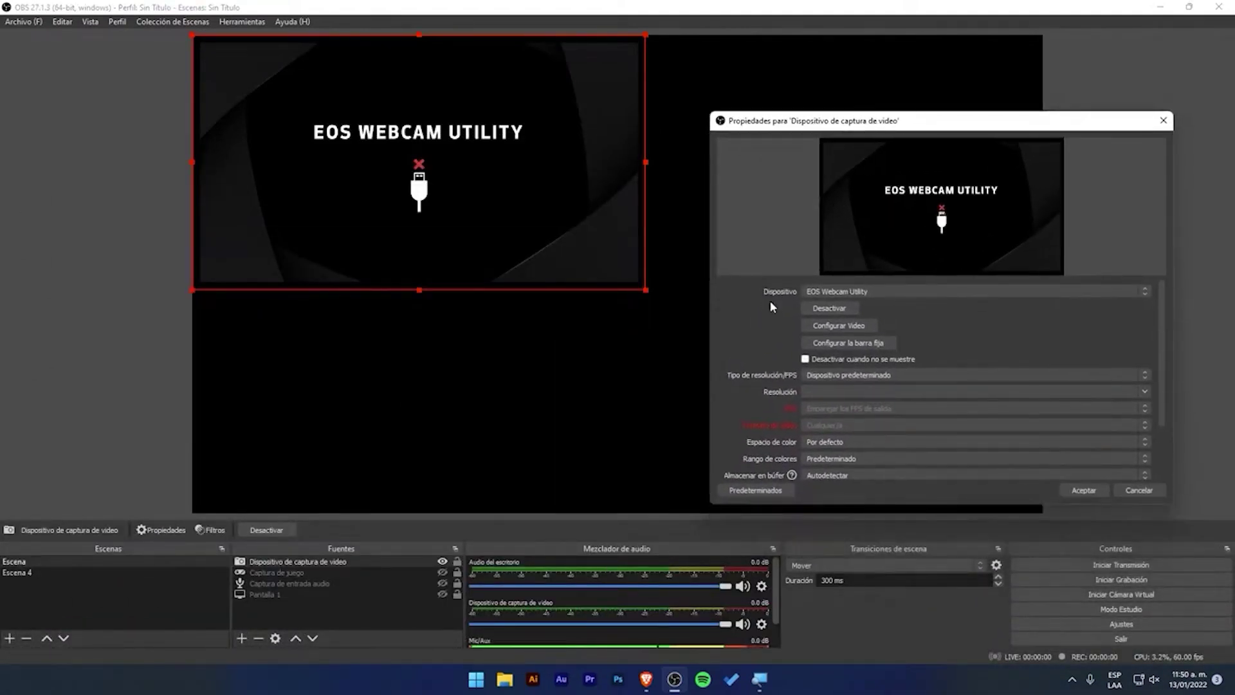
Set the video capture source's device to HD Pro Webcam C920 and accept its properties.
click(879, 294)
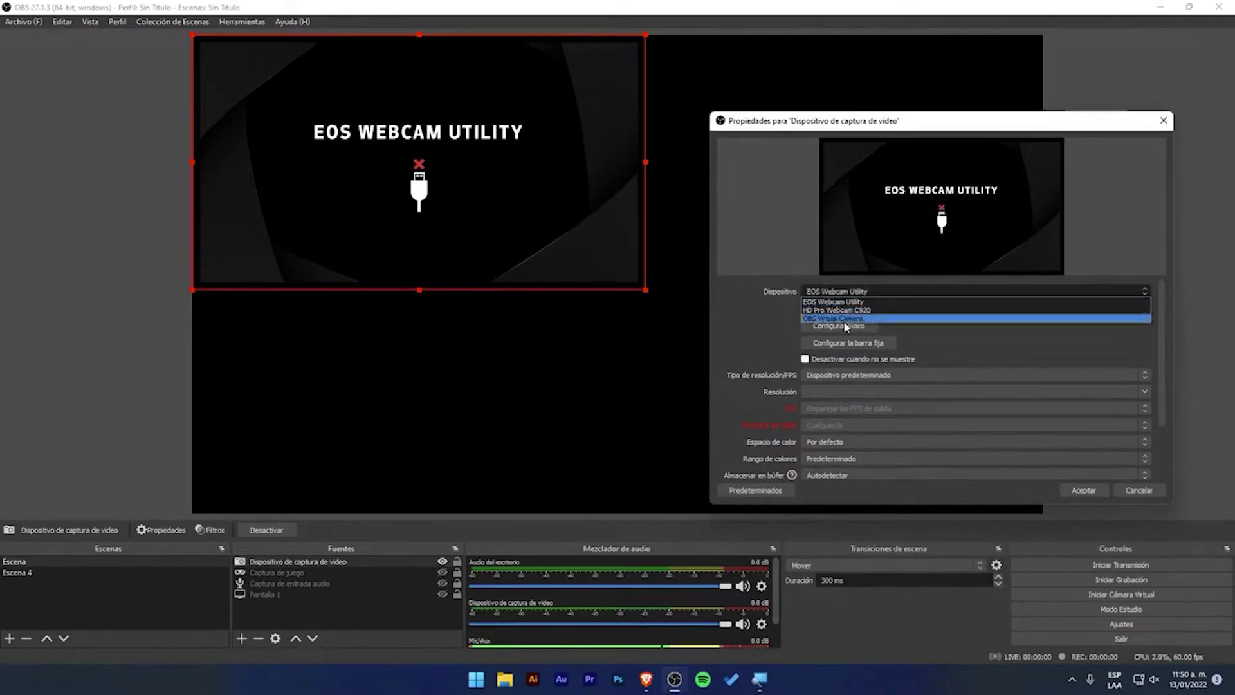
click(785, 305)
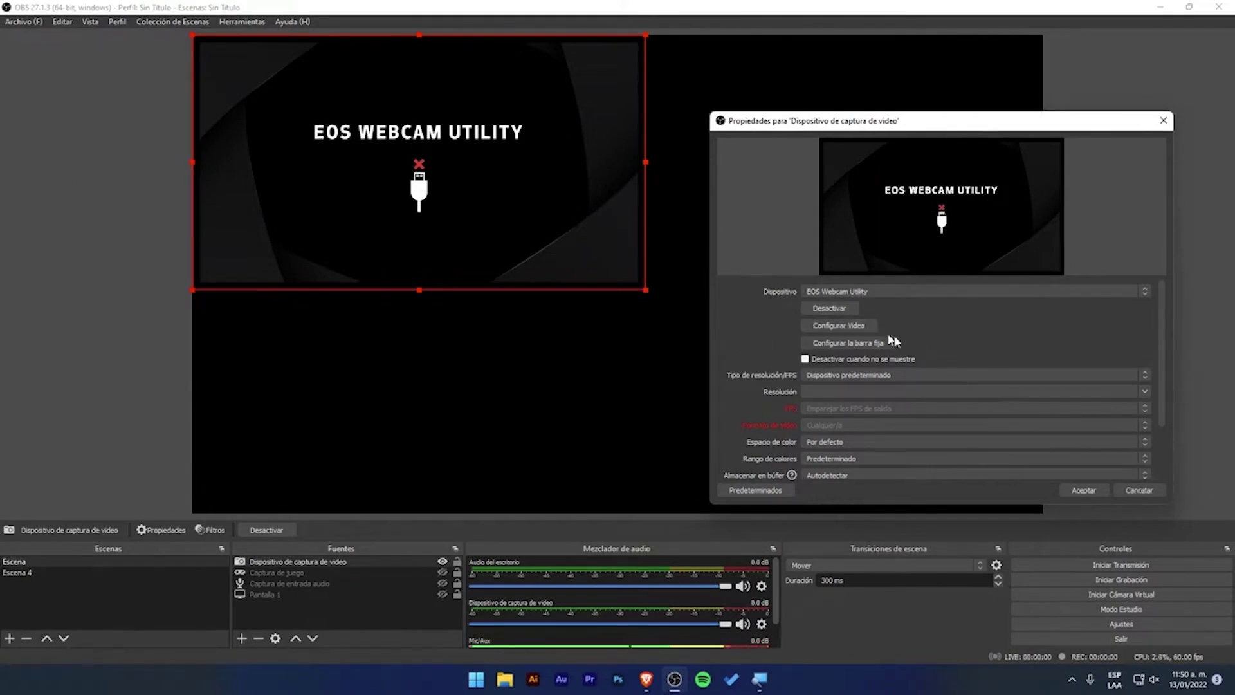
drag(782, 122, 694, 124)
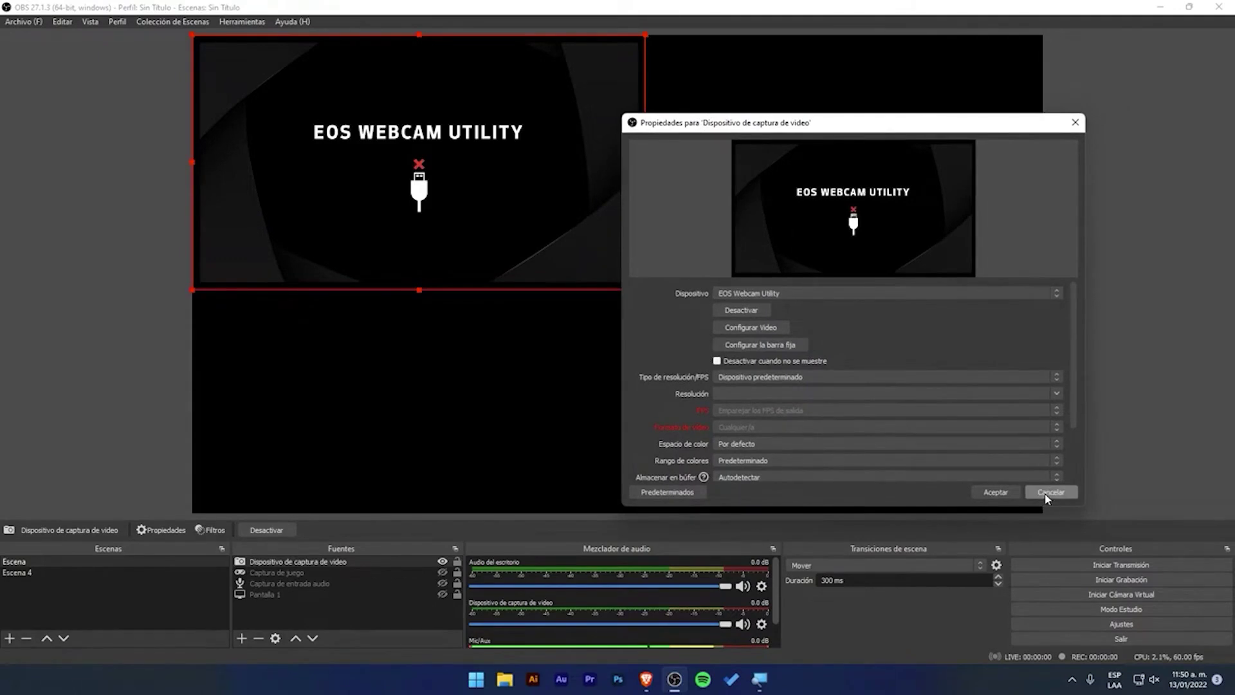
click(785, 291)
click(768, 315)
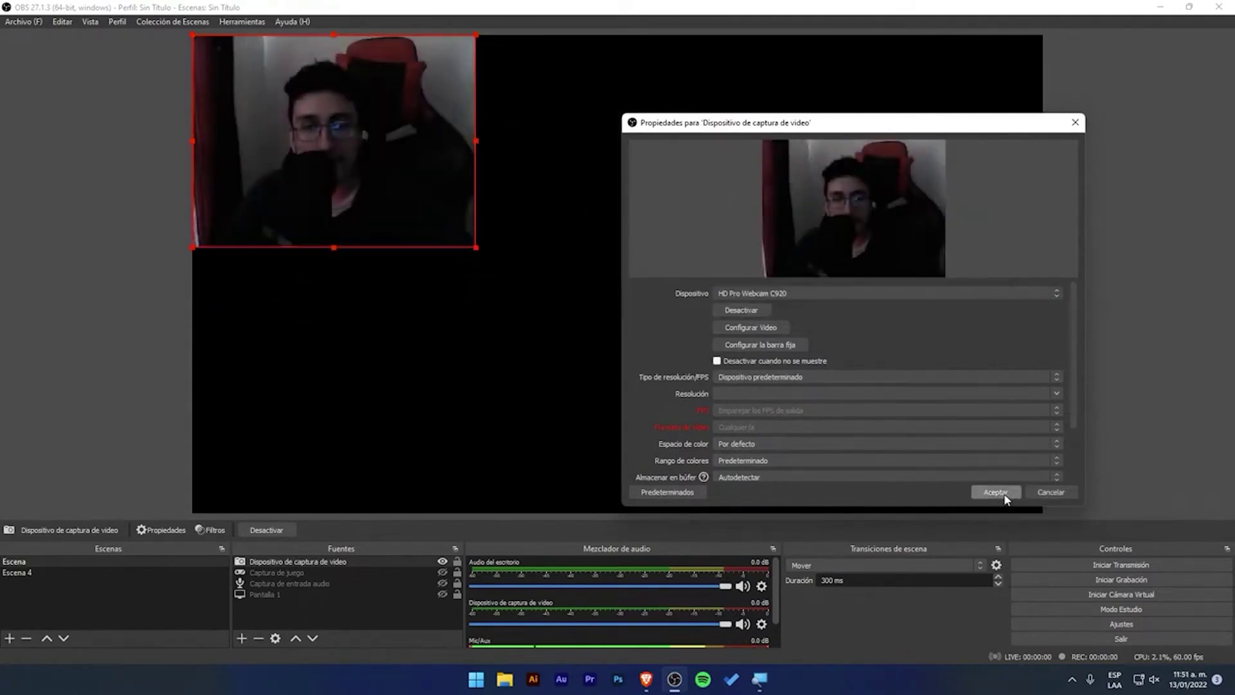
click(1005, 493)
Shrink the webcam image and place it in the upper-right corner of the scene canvas.
drag(411, 183, 944, 193)
drag(1022, 262, 975, 226)
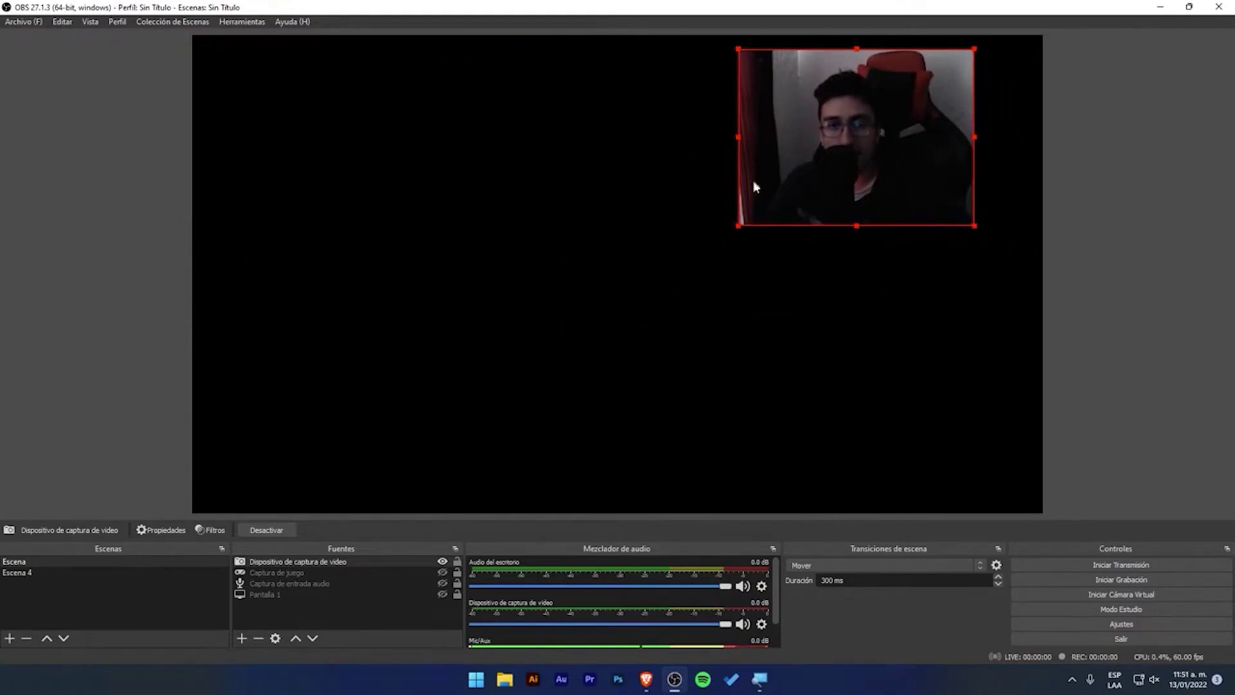
drag(737, 227, 842, 165)
drag(906, 130, 959, 118)
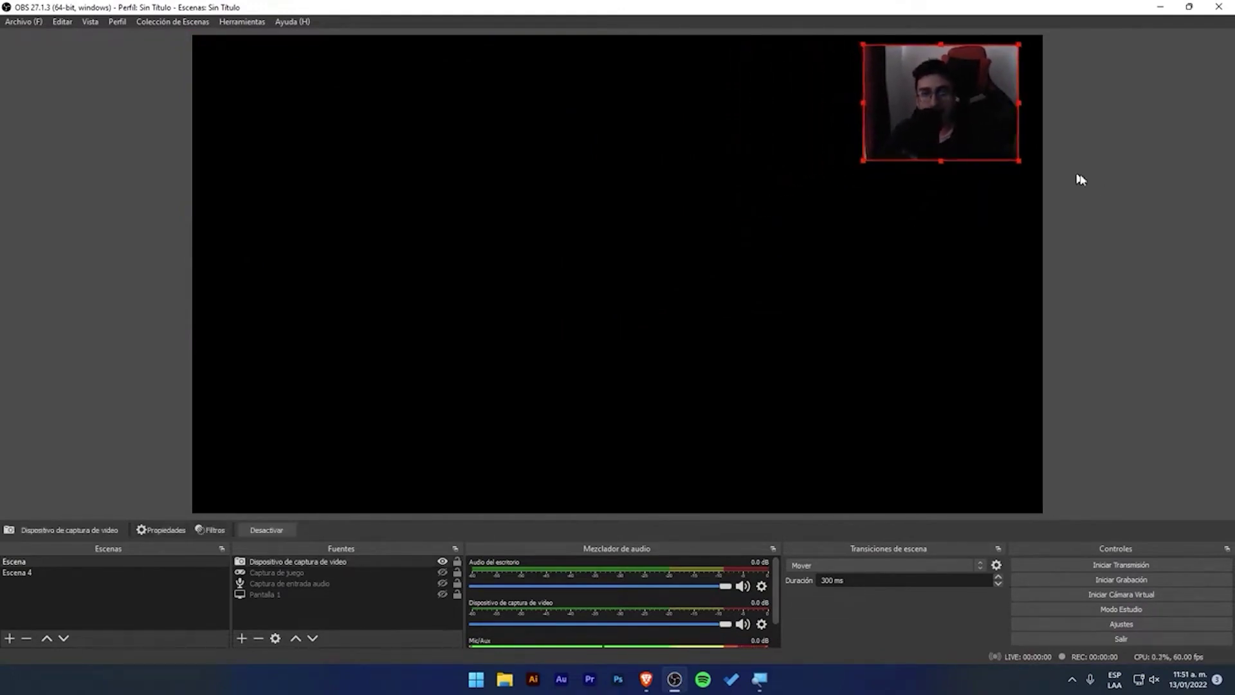
click(991, 267)
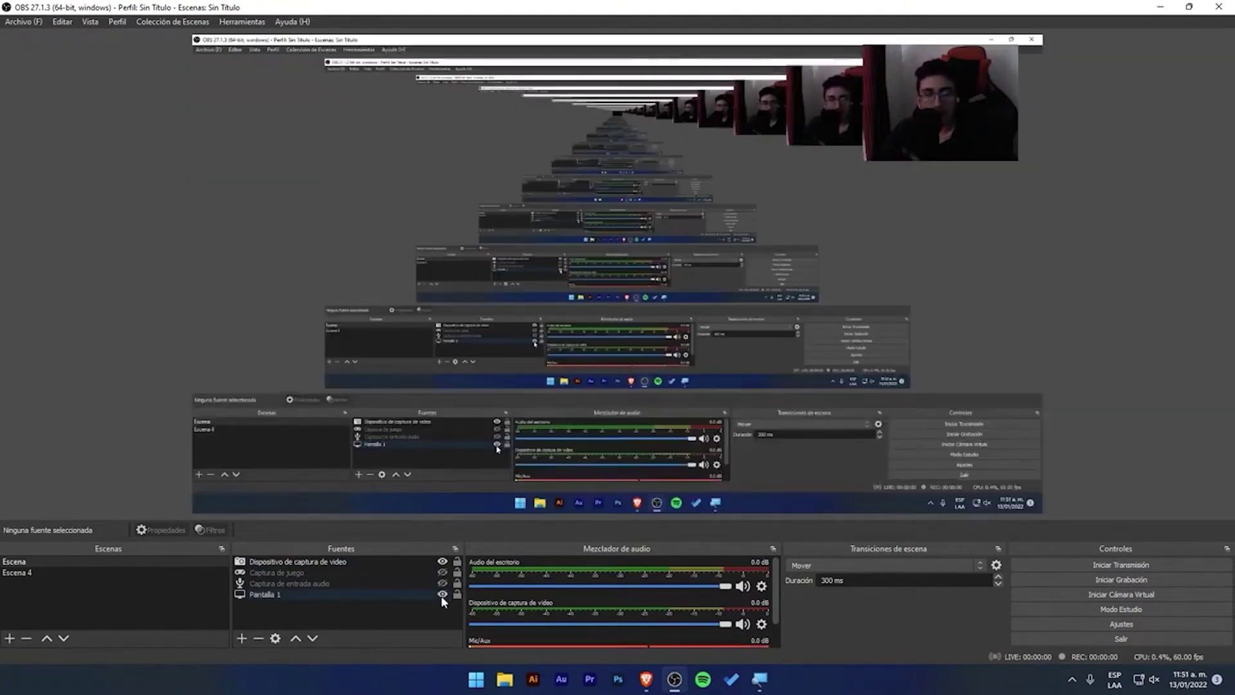
Show the Pantalla 1 source behind the webcam image, and switch to the Windows desktop and back to OBS.
click(441, 593)
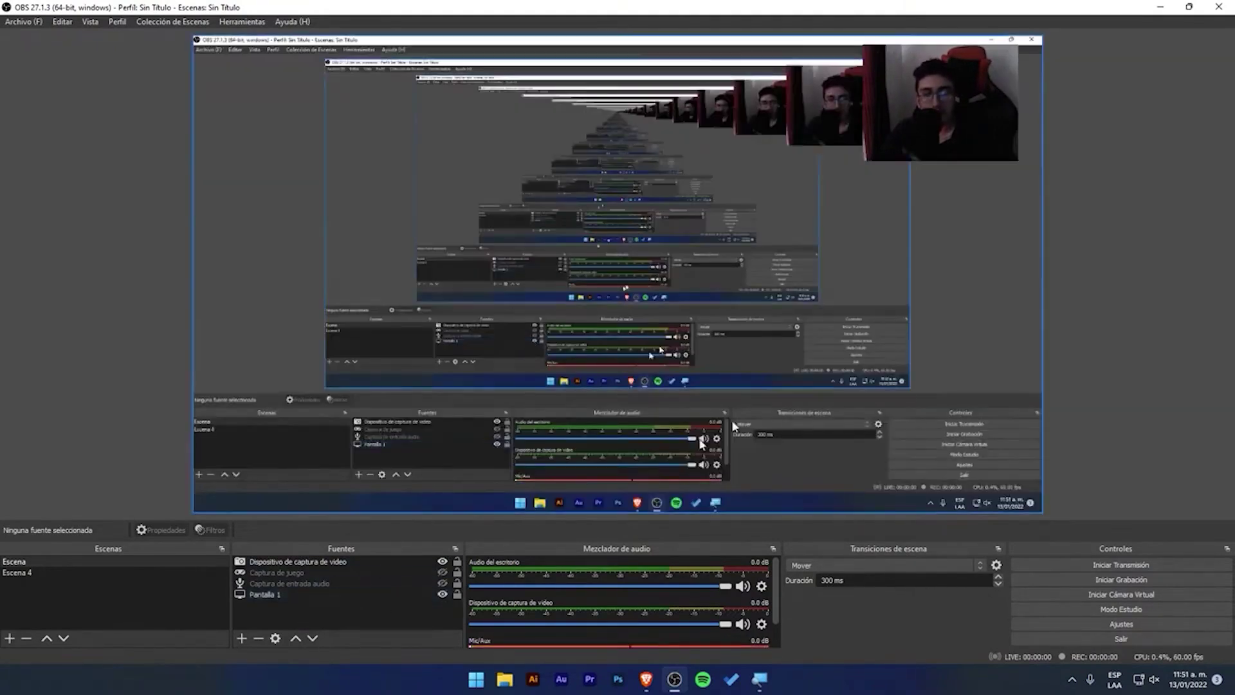
double_click(413, 7)
click(629, 19)
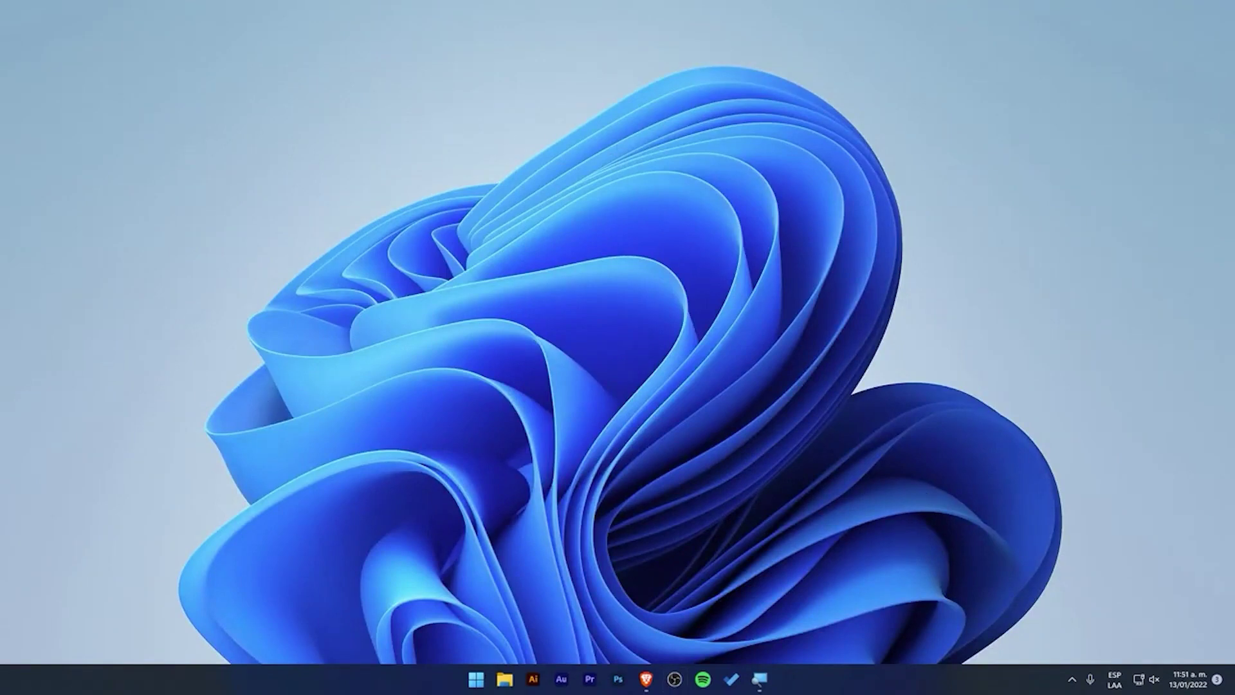
click(674, 679)
double_click(418, 110)
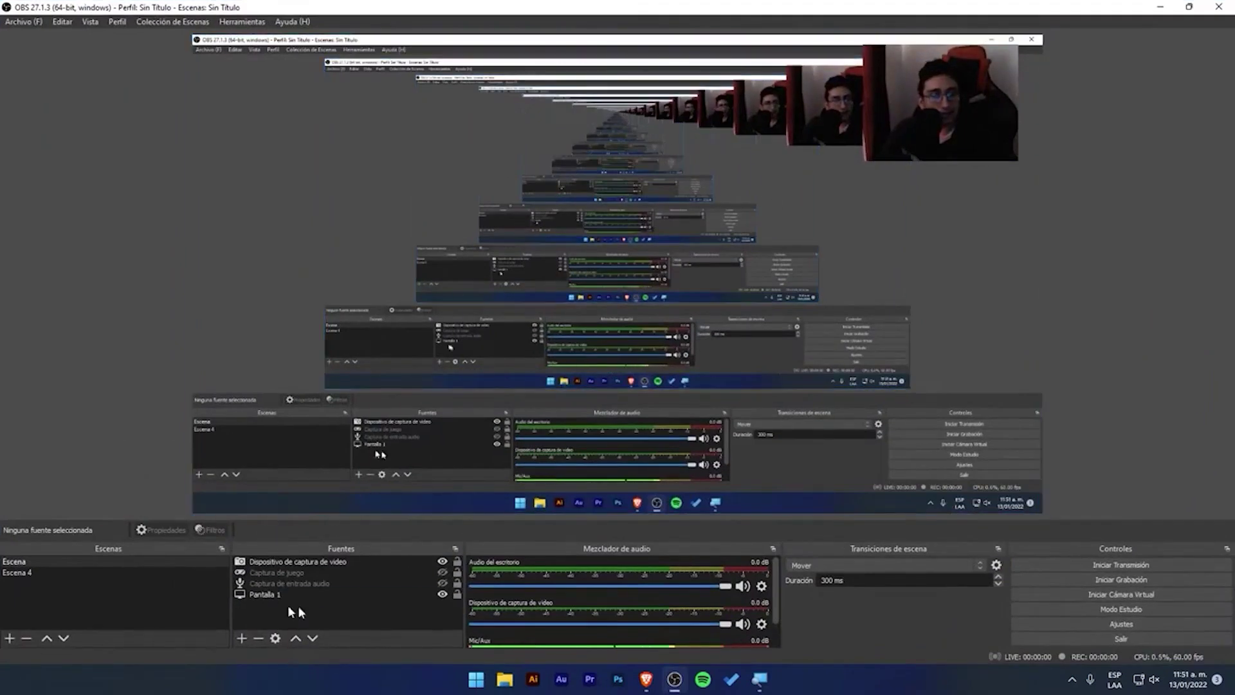
Hide the Dispositivo de captura de video and Pantalla 1 sources in the scene.
click(442, 562)
click(443, 594)
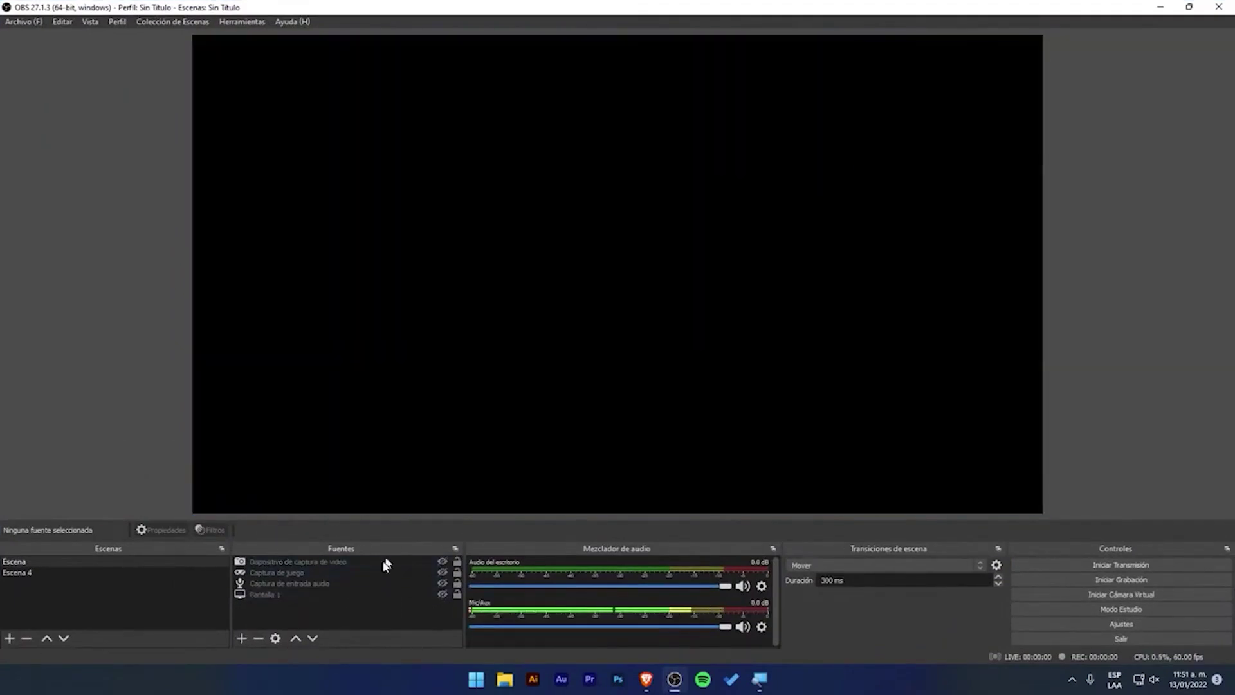
click(243, 638)
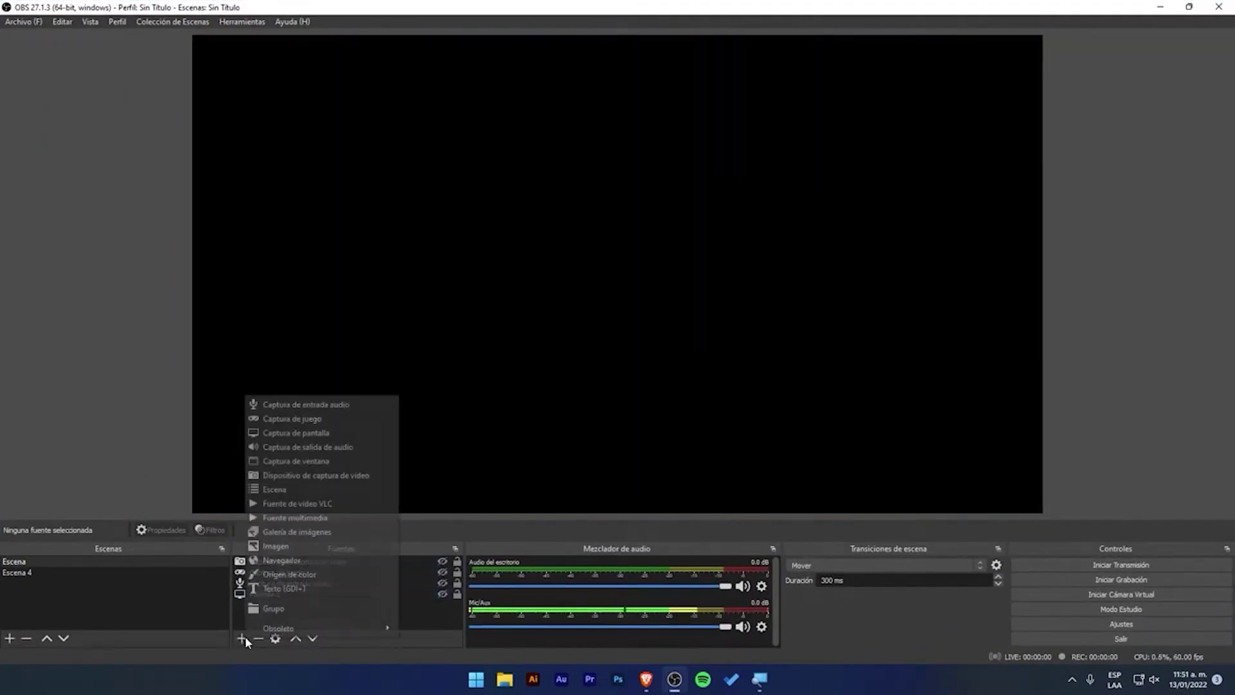
click(309, 488)
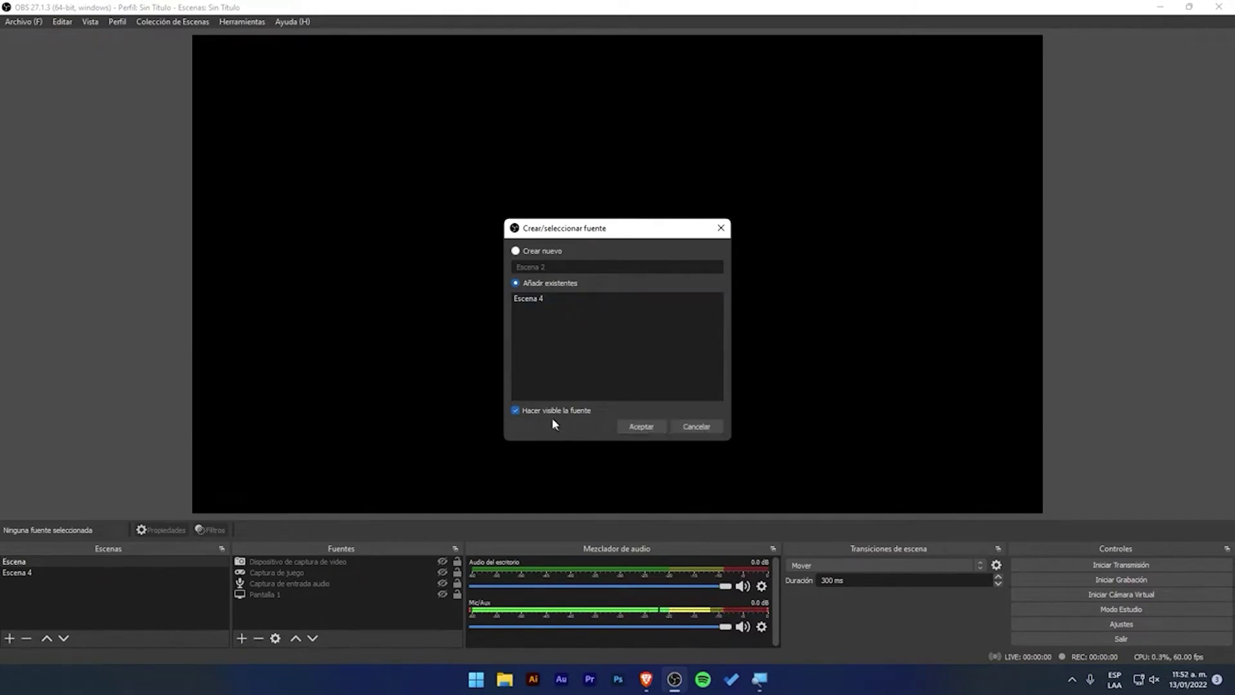
click(696, 427)
Add a browser source with the default name Navegador, review its URL, size and CSS options, and close its properties.
click(242, 638)
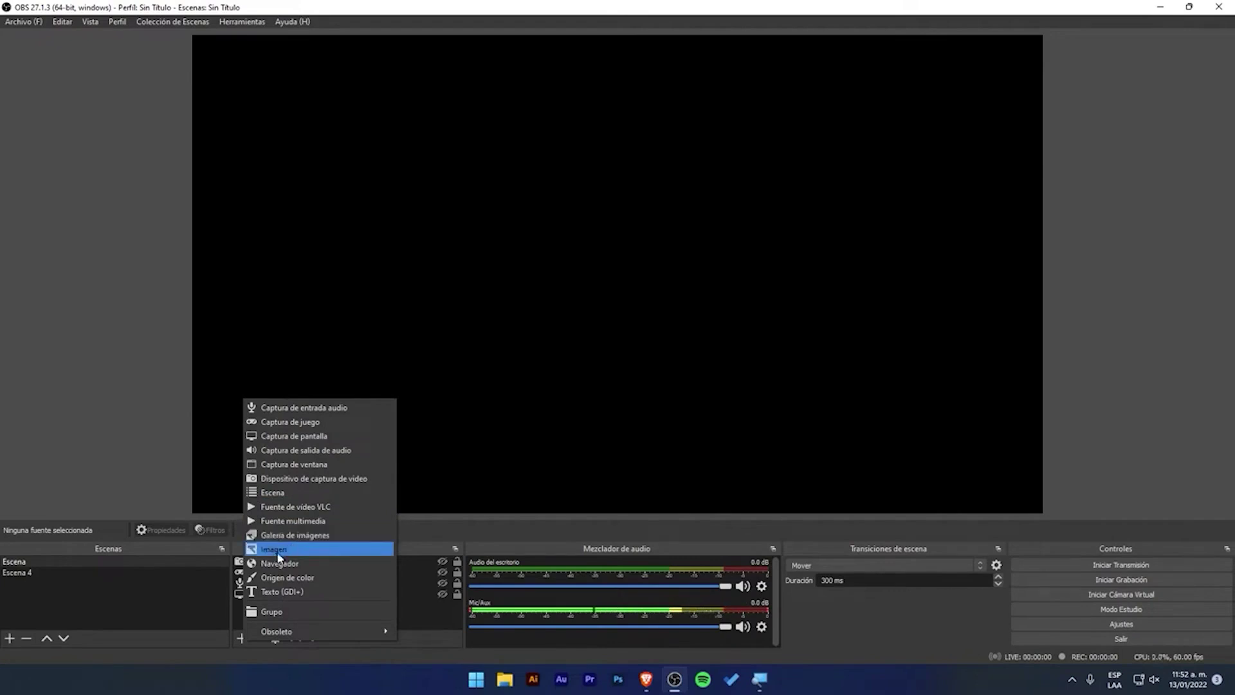
click(313, 563)
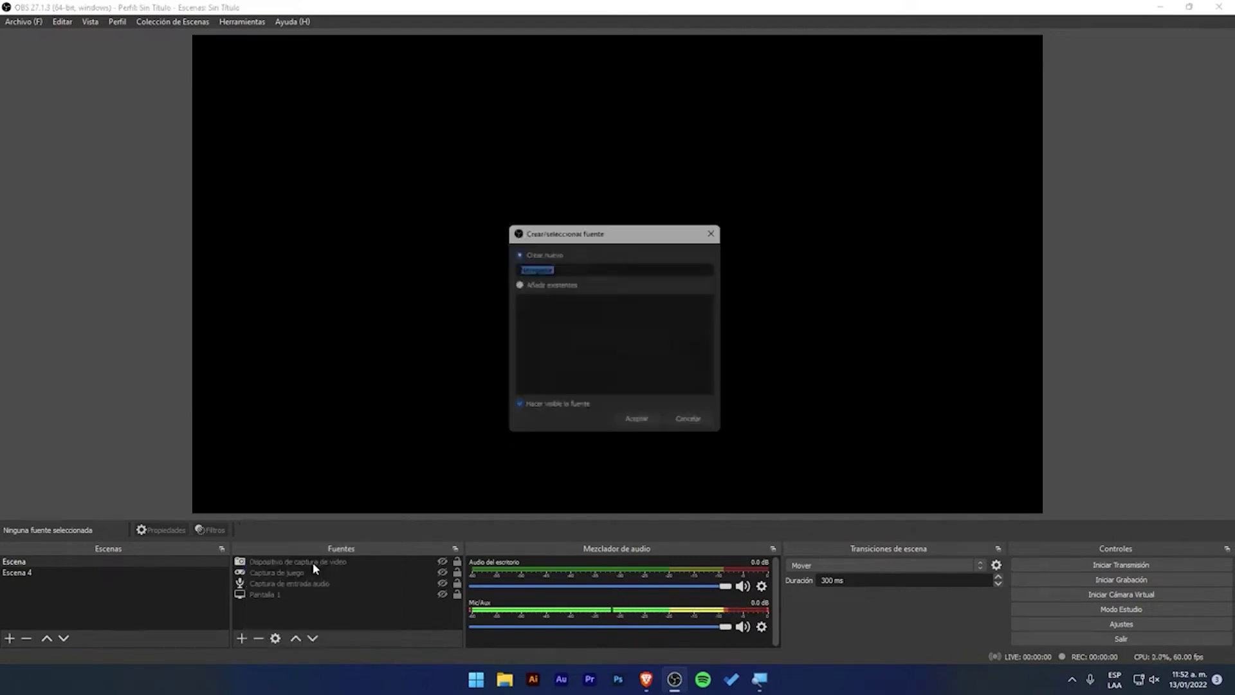
click(641, 426)
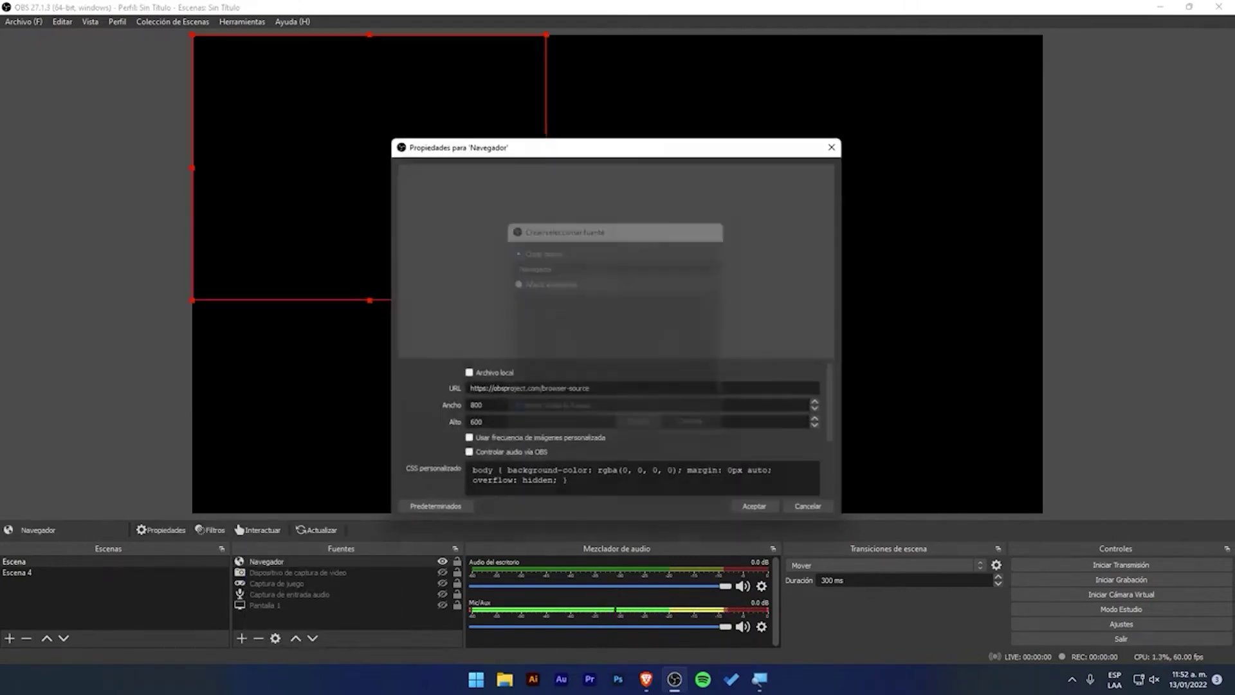
scroll(528, 412, down, 1)
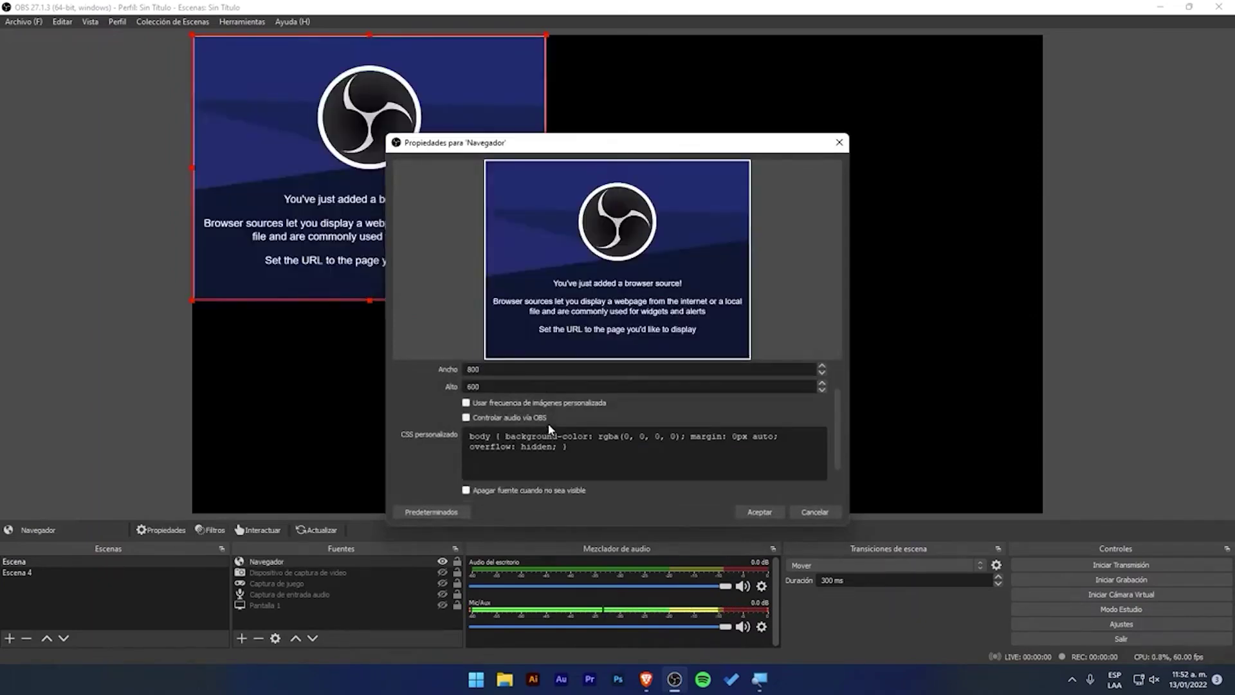
scroll(547, 415, up, 1)
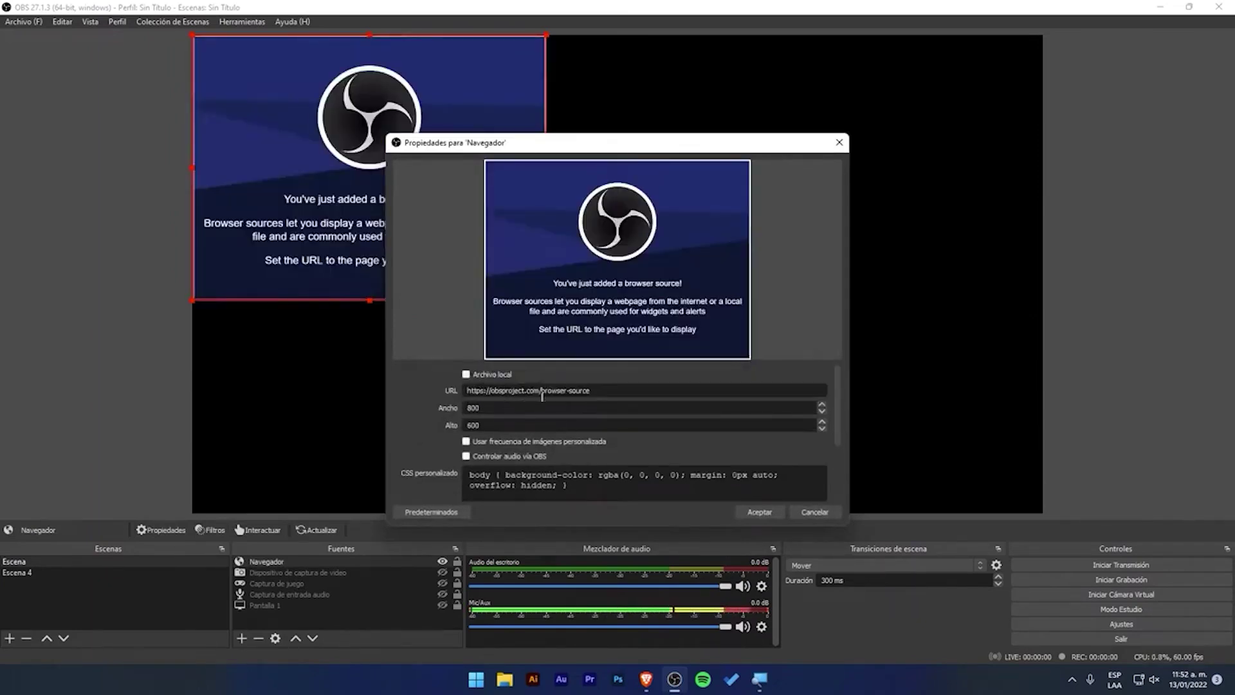
scroll(591, 473, down, 1)
scroll(468, 486, down, 1)
scroll(447, 460, up, 2)
drag(515, 143, 765, 116)
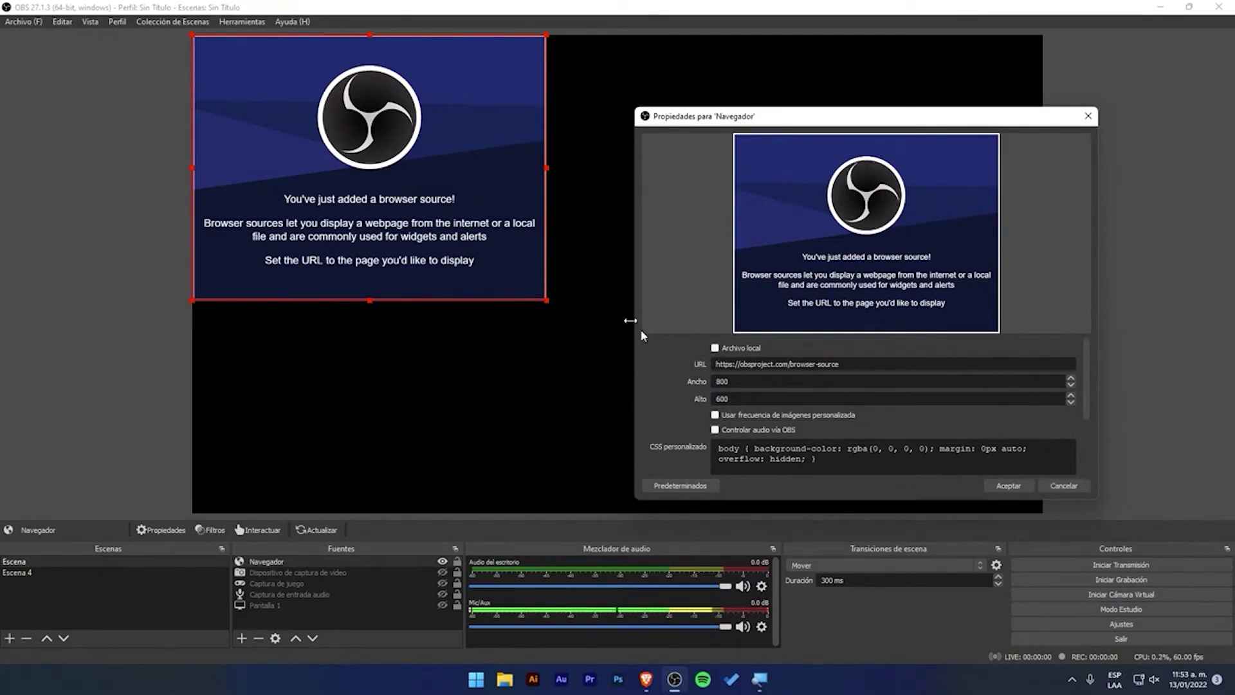
click(1083, 485)
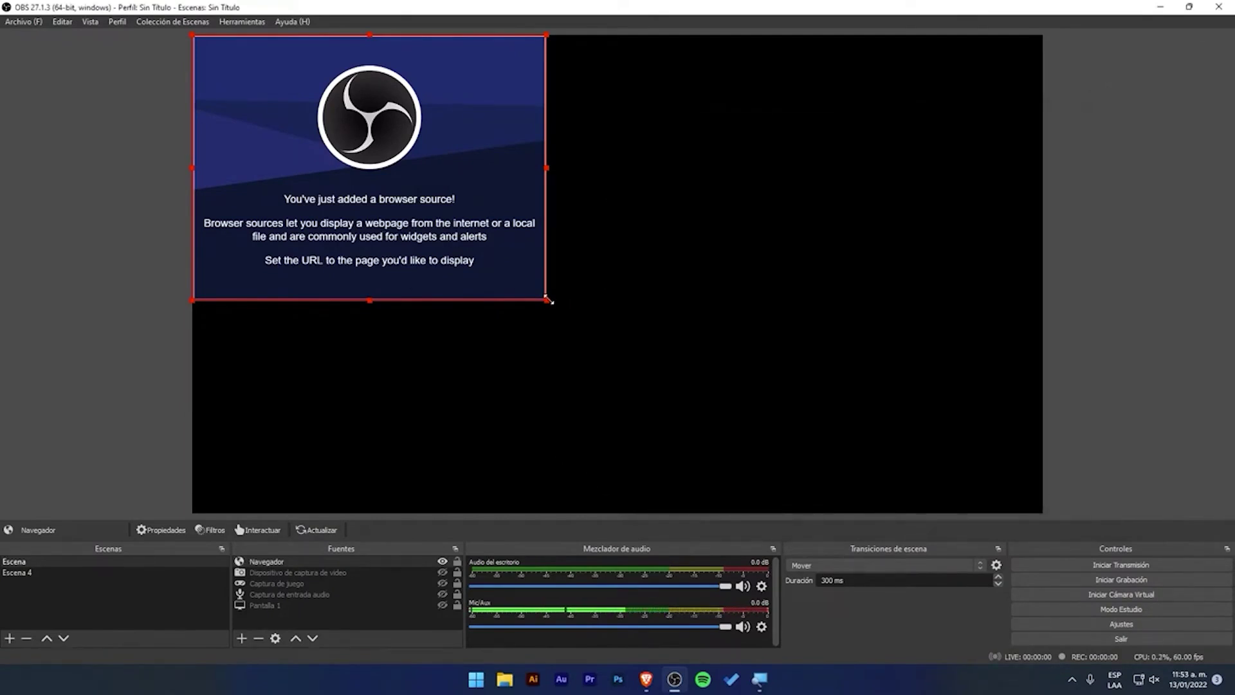
Delete the Navegador browser source from the scene and confirm its removal.
key(Delete)
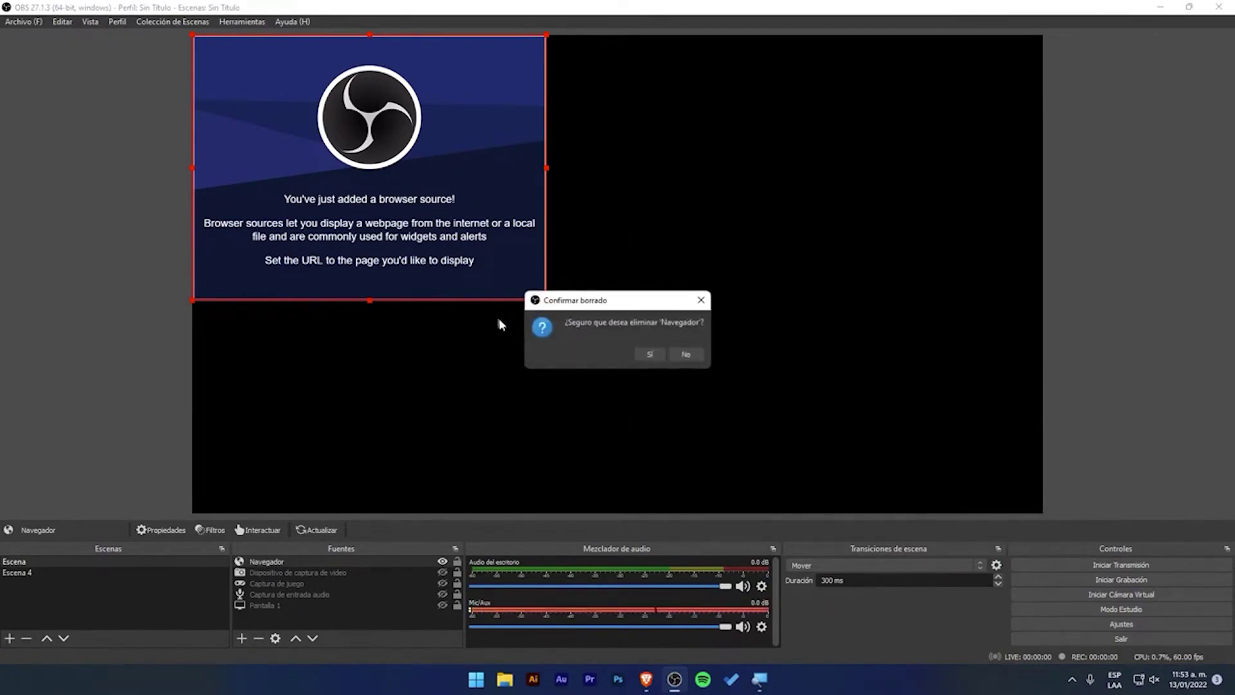
click(655, 352)
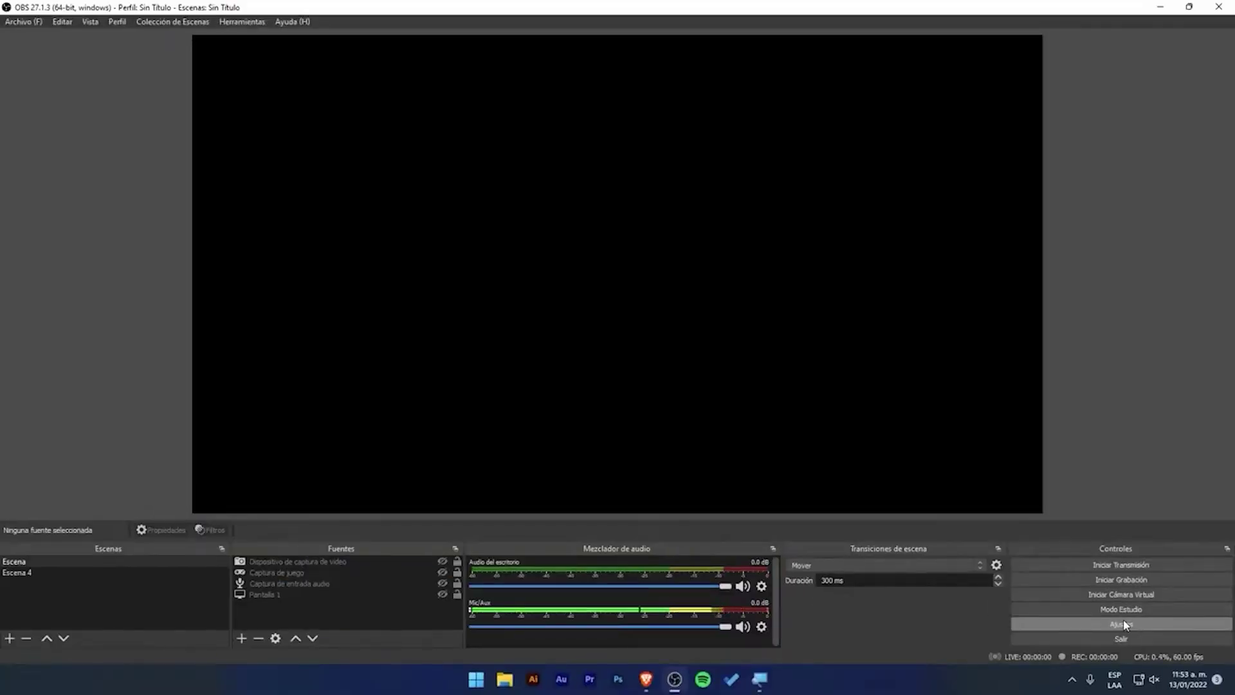
Turn on Studio Mode to show the preview and program views side by side.
click(1121, 609)
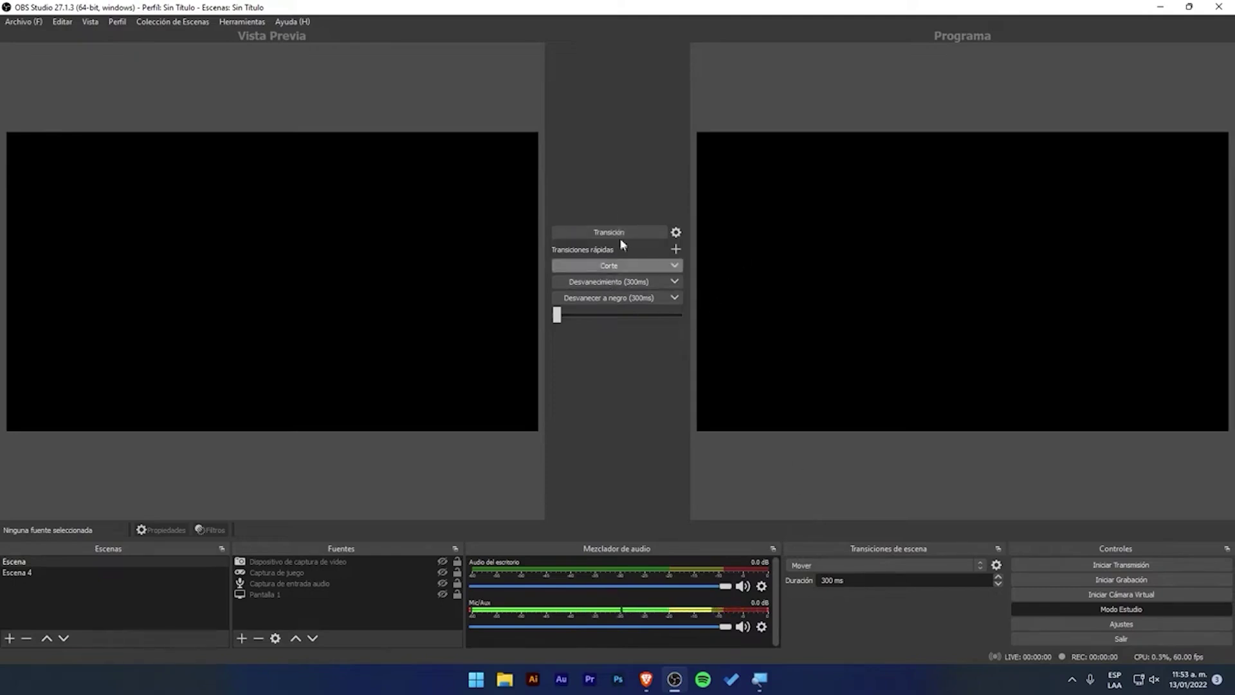
Turn off Studio Mode and look through the General and Emisión pages of the settings.
click(1100, 610)
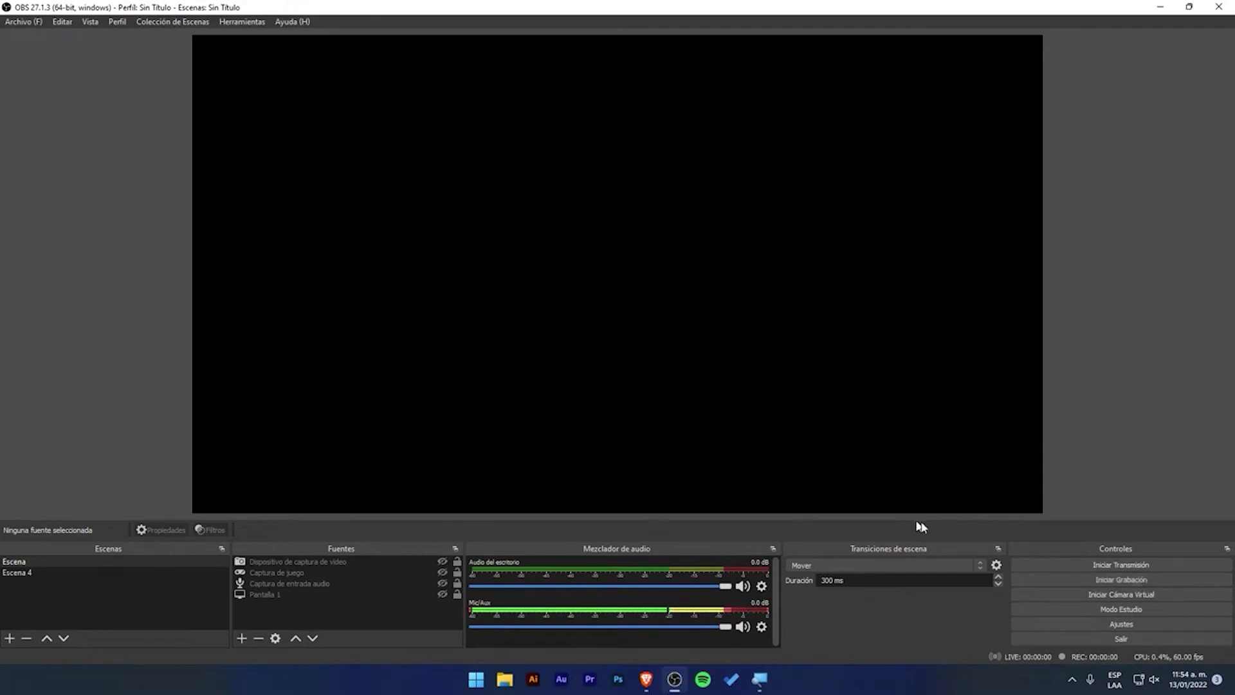
click(1148, 624)
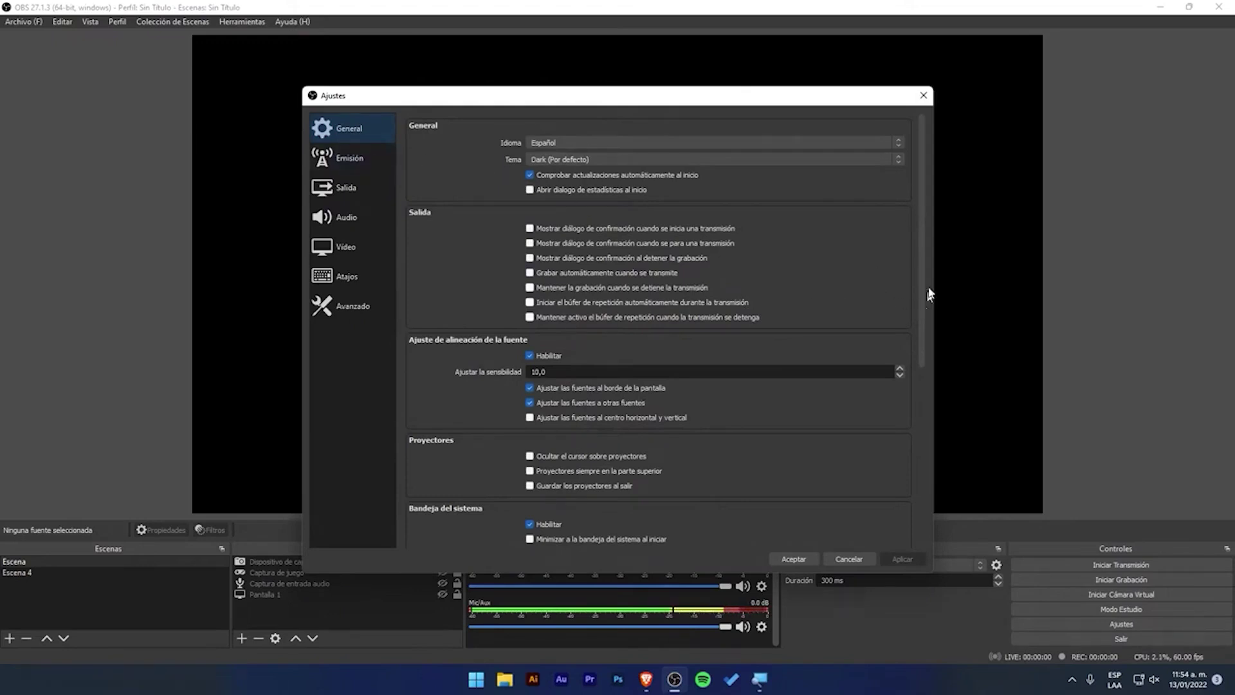
drag(923, 272, 916, 218)
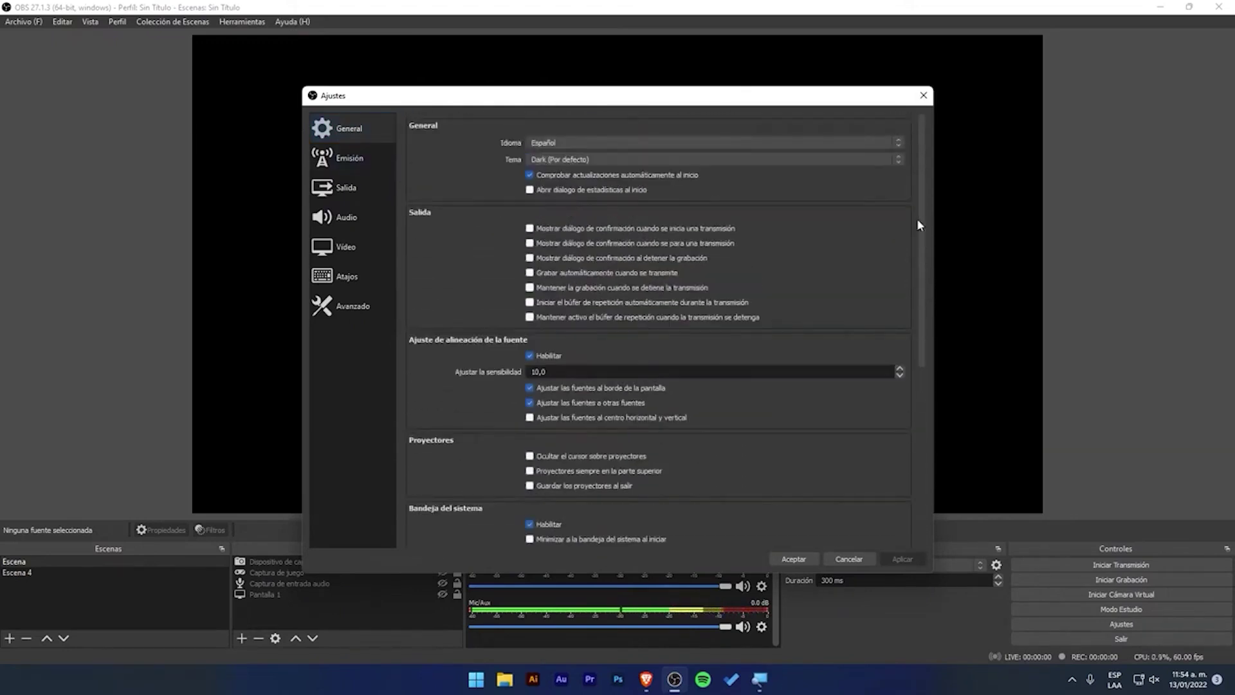
click(348, 159)
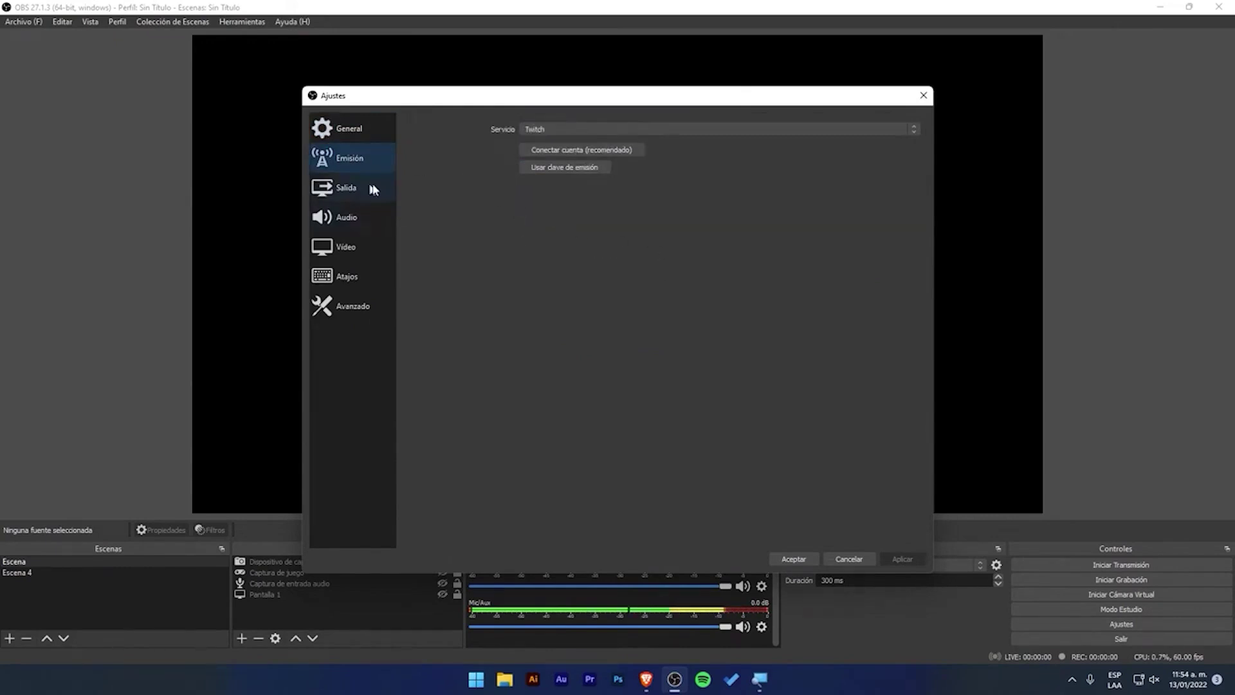
drag(446, 96, 445, 68)
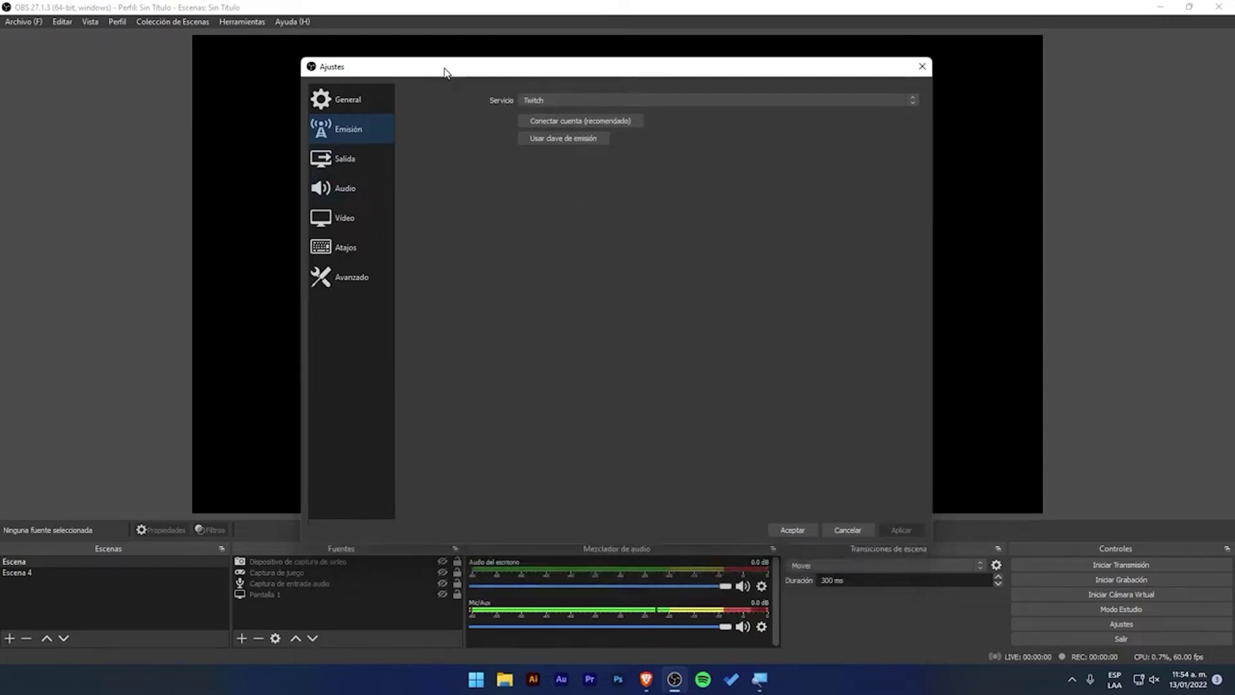
Examine the recording quality, format and encoder choices in the Salida settings, and close the settings without saving.
click(359, 164)
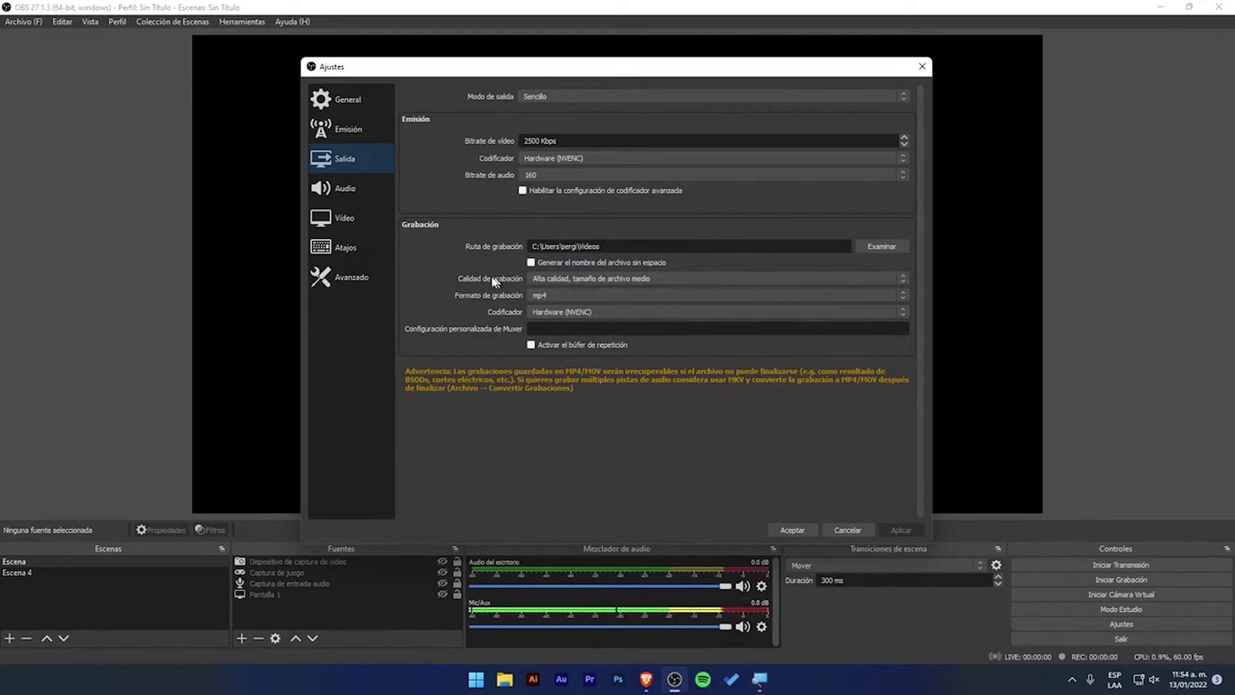
click(597, 281)
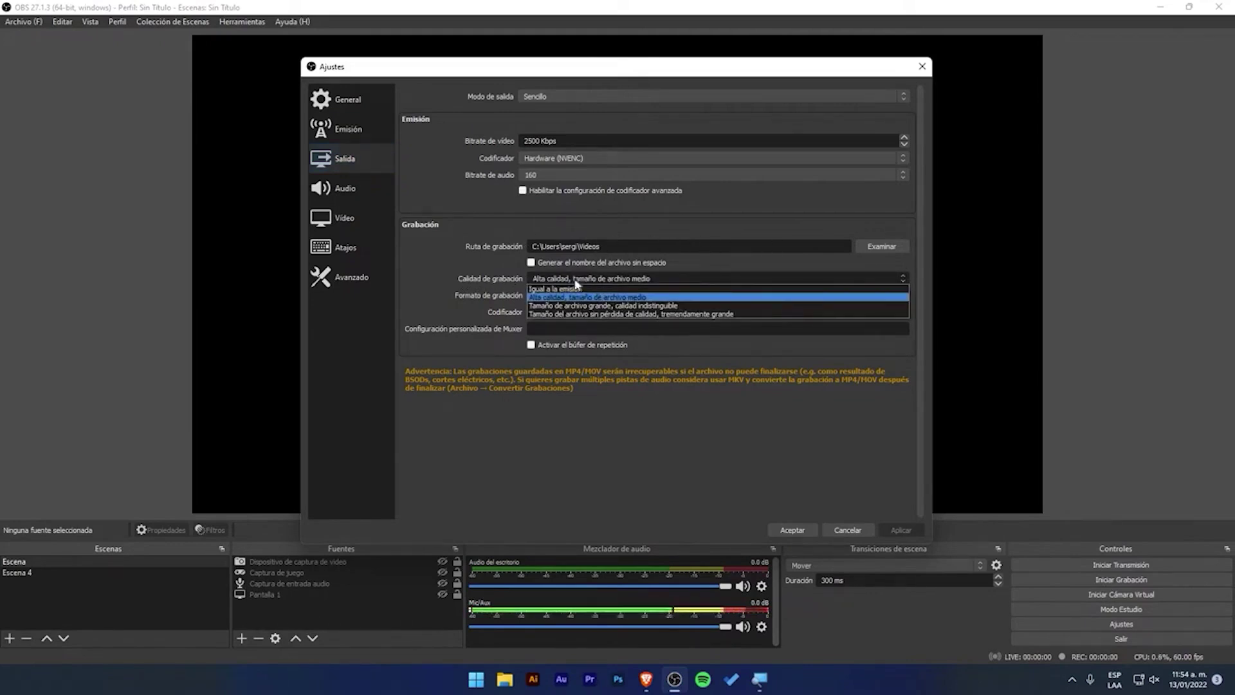
click(601, 297)
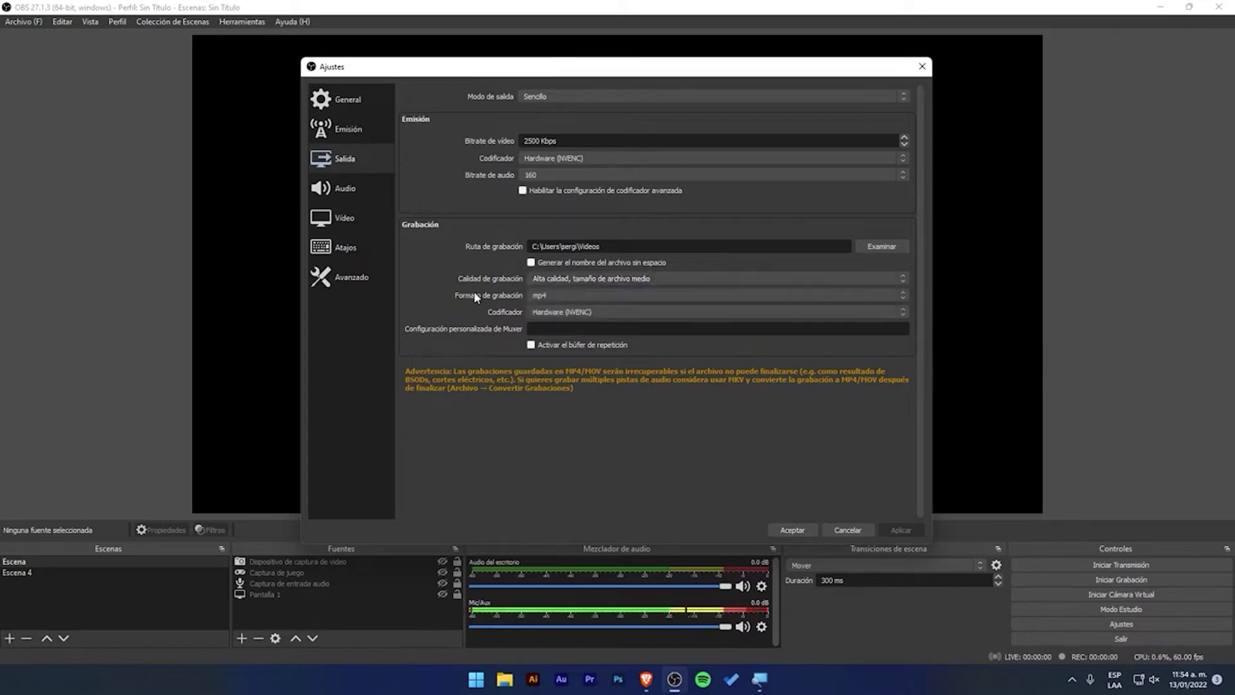
click(599, 295)
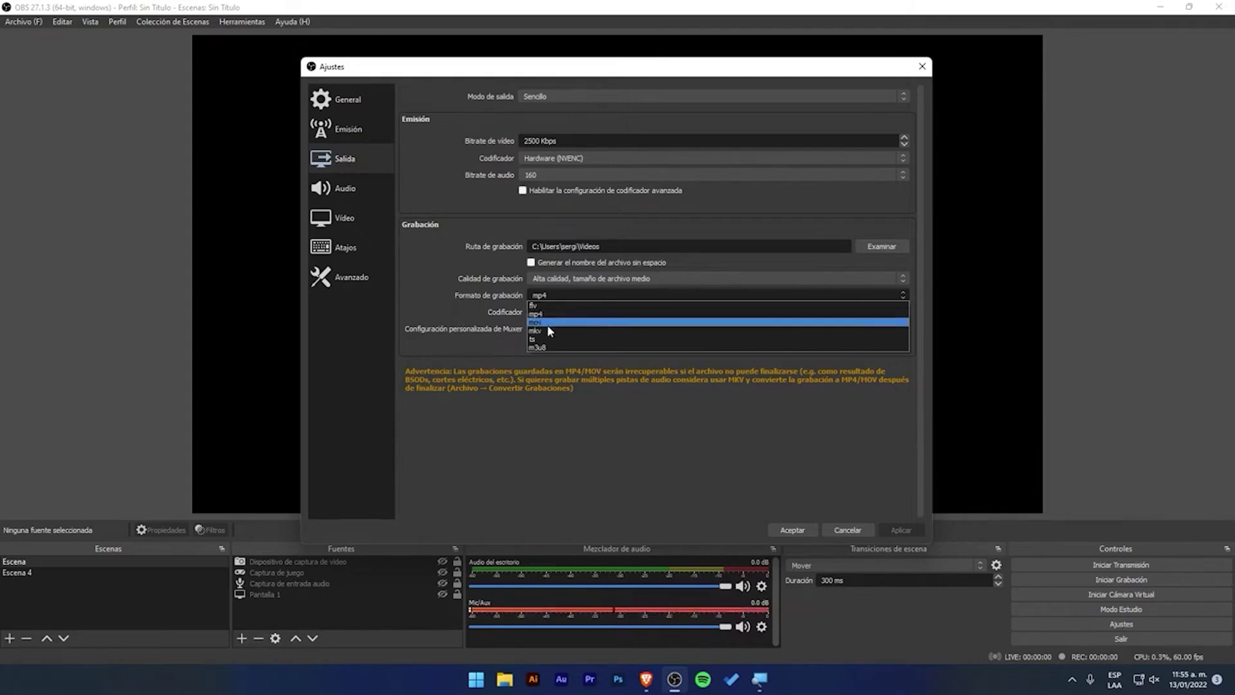
click(463, 302)
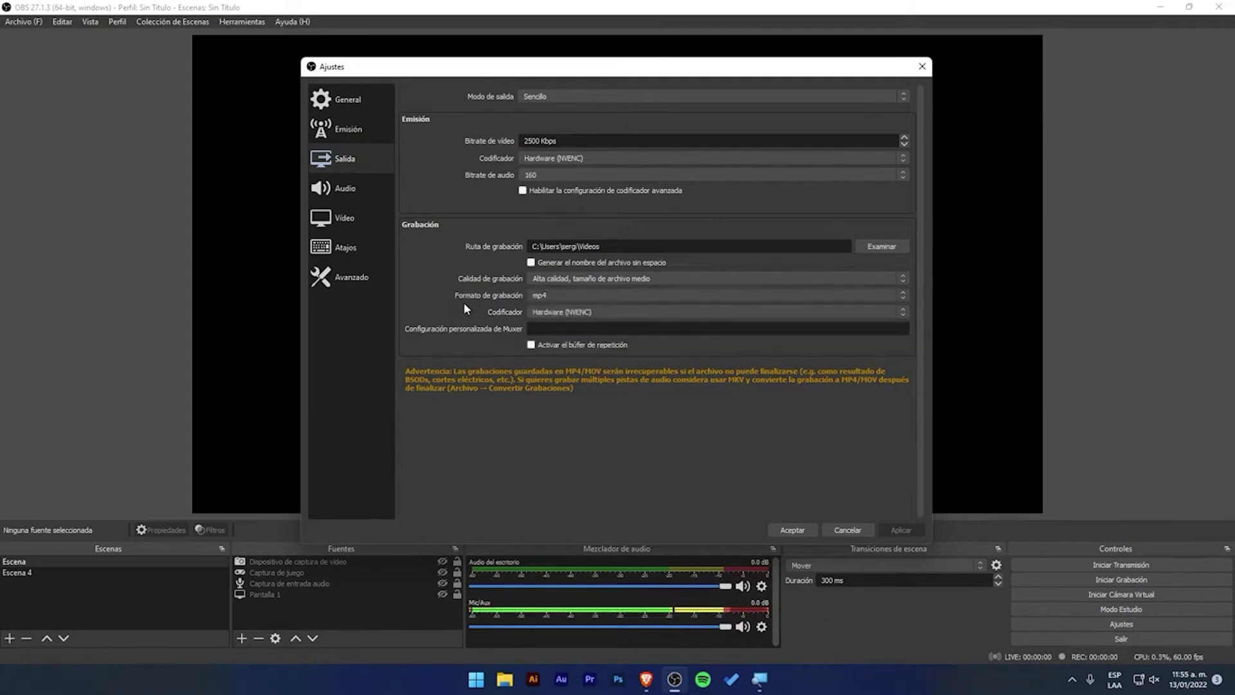
click(595, 312)
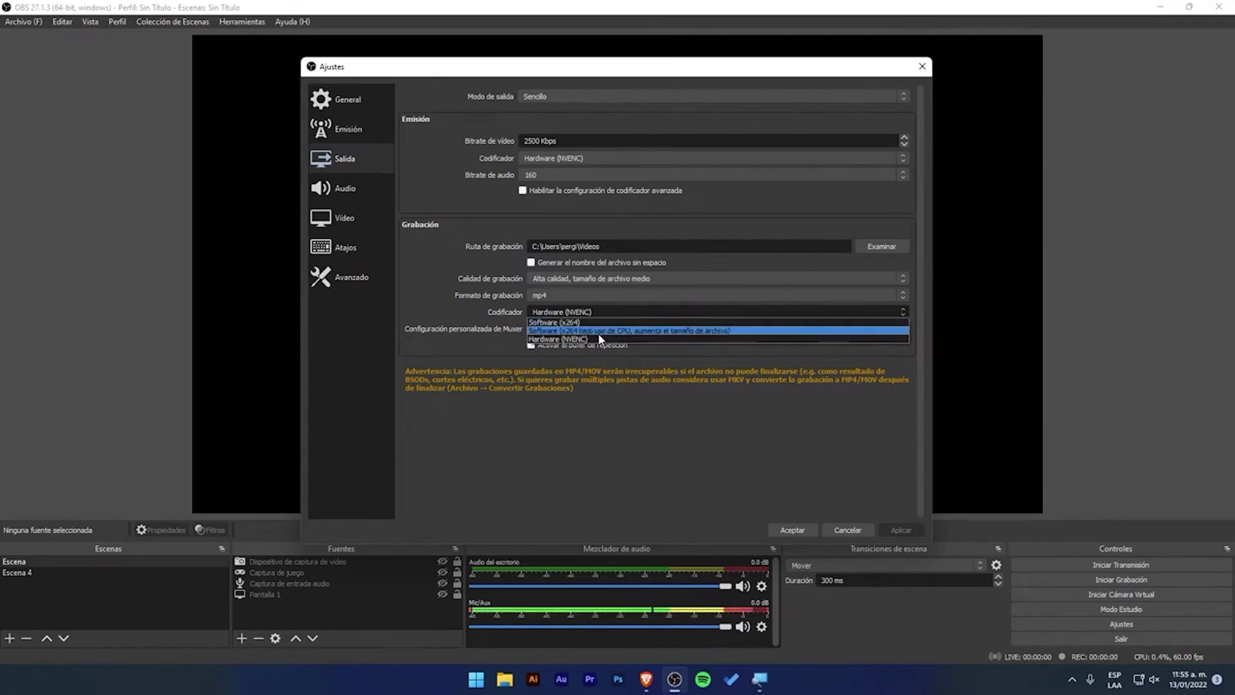
click(677, 337)
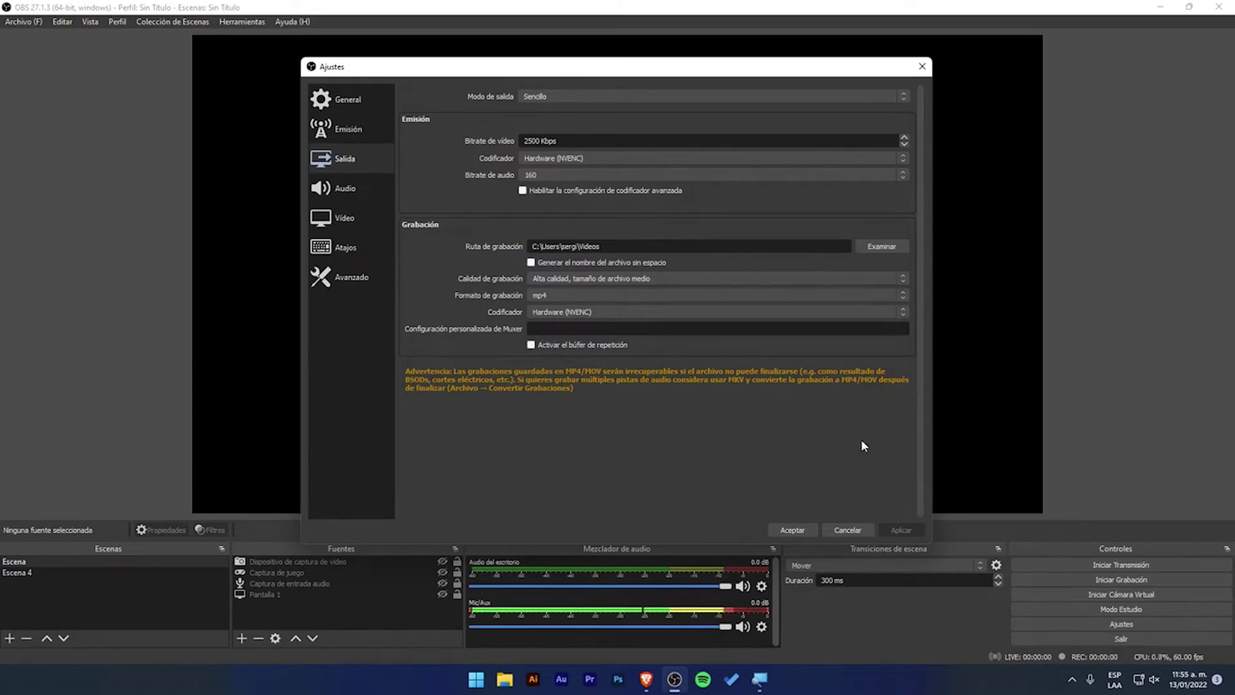
click(858, 533)
Start a short test recording of the current scene and stop it after about four seconds.
click(1048, 580)
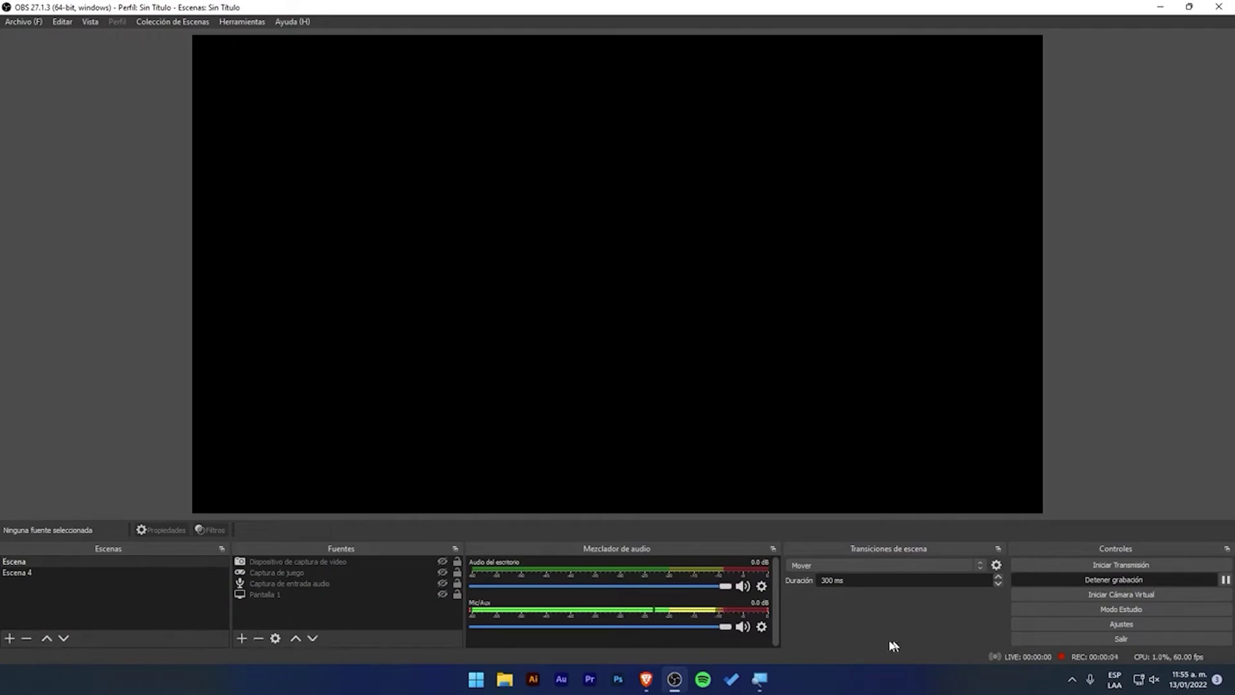
click(1126, 580)
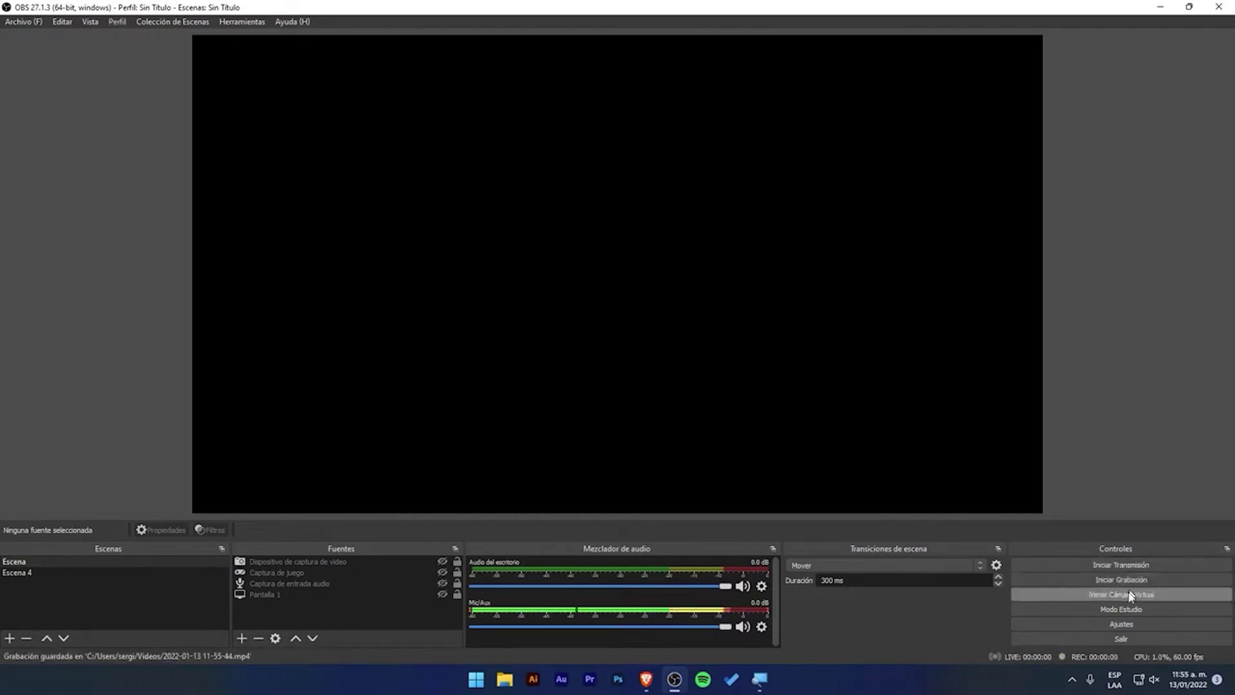
Set the recording quality to Igual a la emisión in the Salida settings and check the streaming video bitrate.
click(1134, 625)
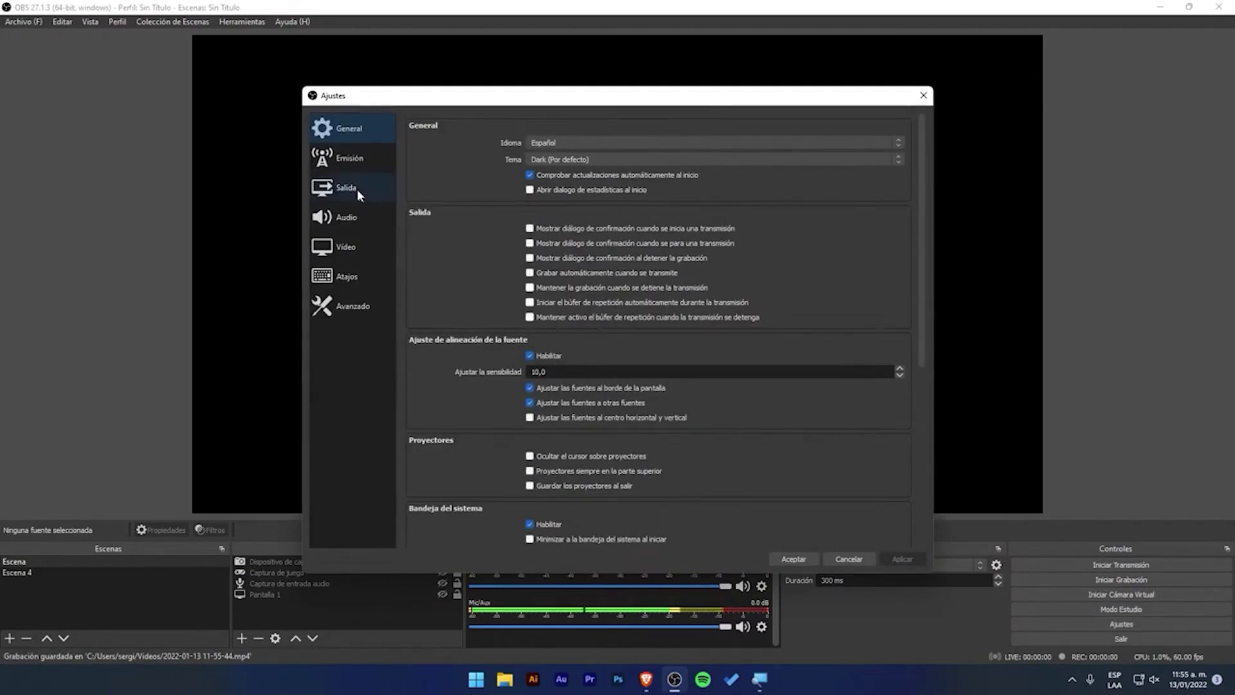
click(354, 188)
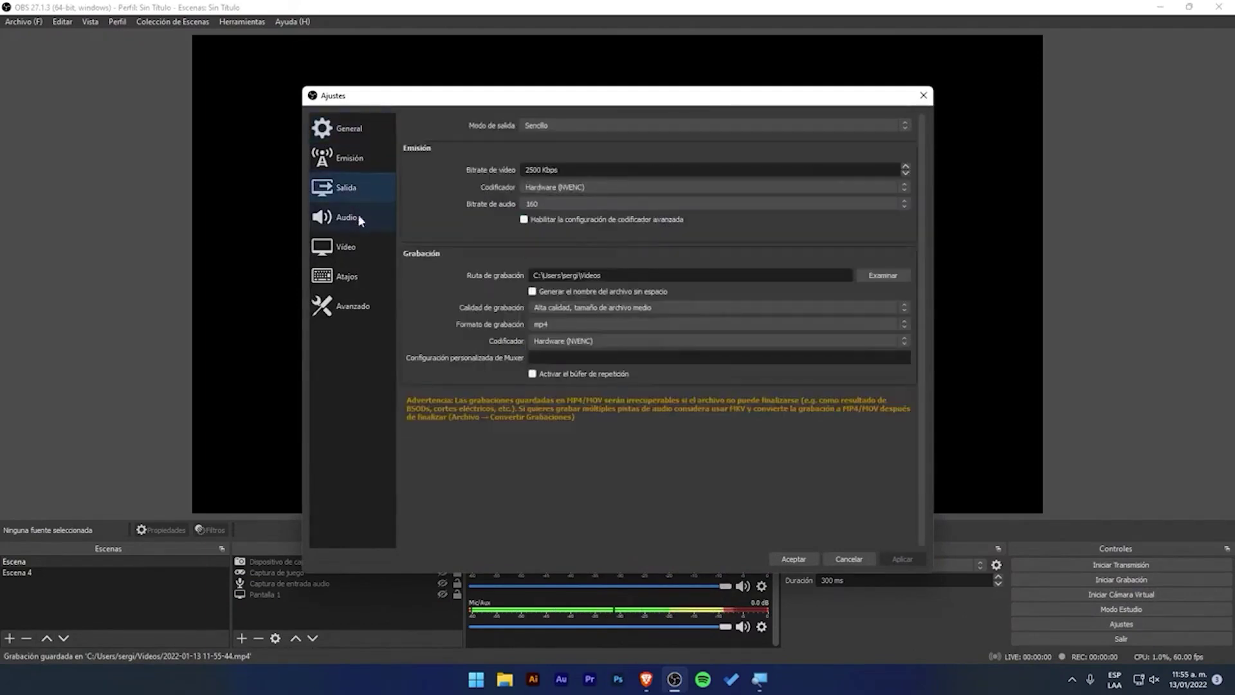
click(545, 309)
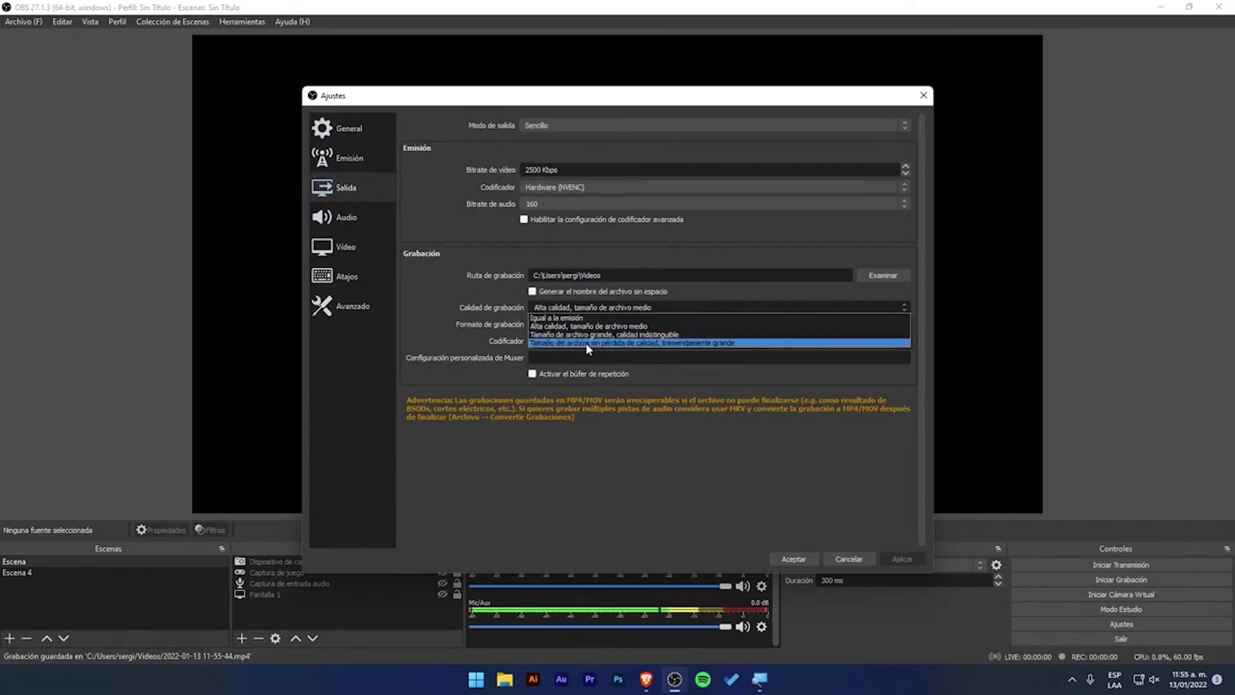
click(588, 320)
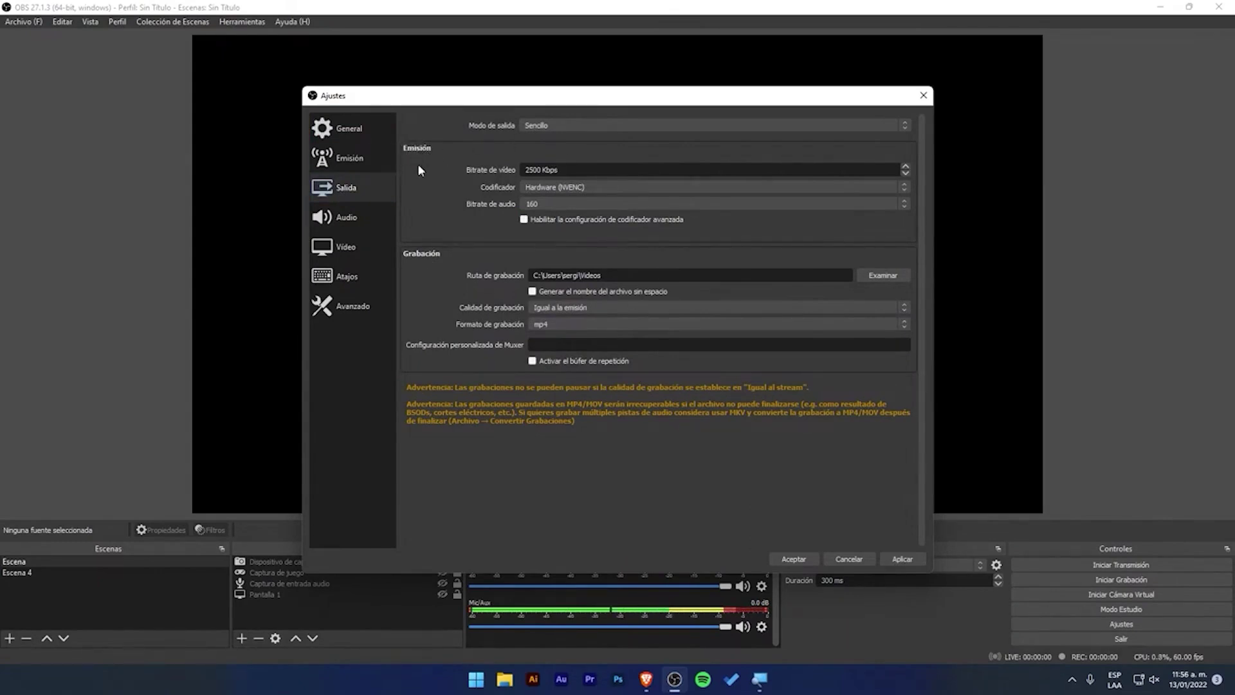
double_click(533, 169)
click(557, 325)
Switch the recording quality to Alta calidad, tamaño de archivo medio and back to Igual a la emisión, and recheck the video bitrate.
click(563, 308)
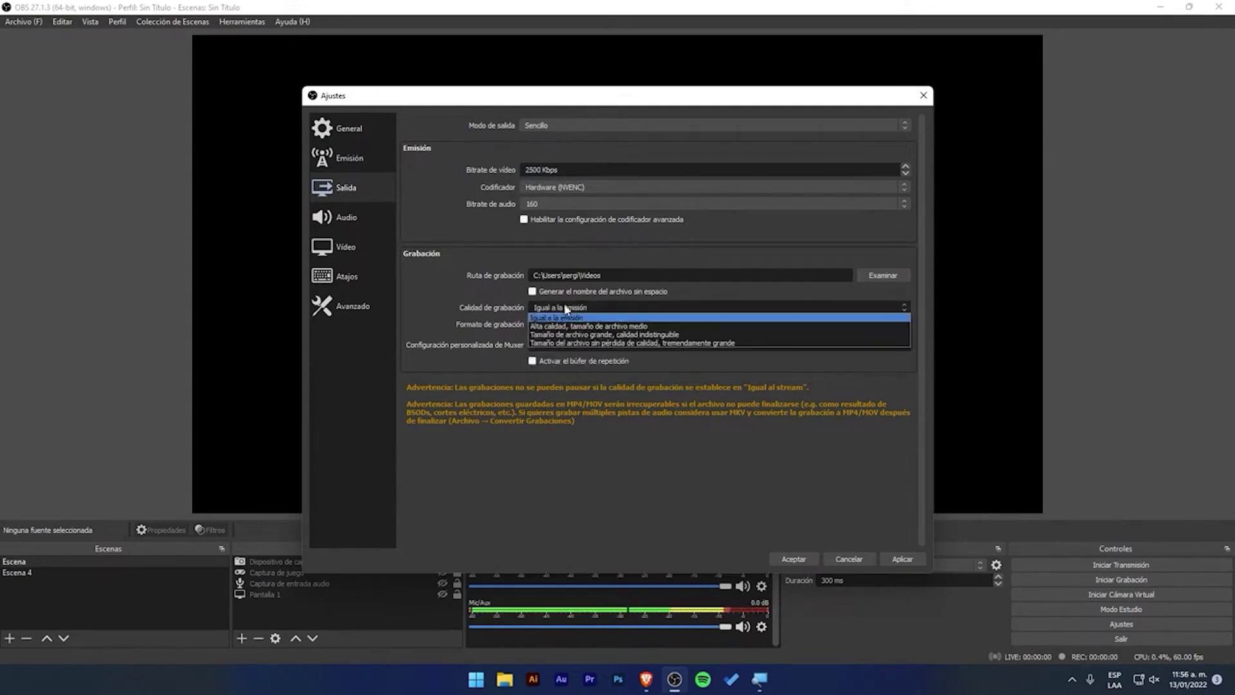
click(575, 326)
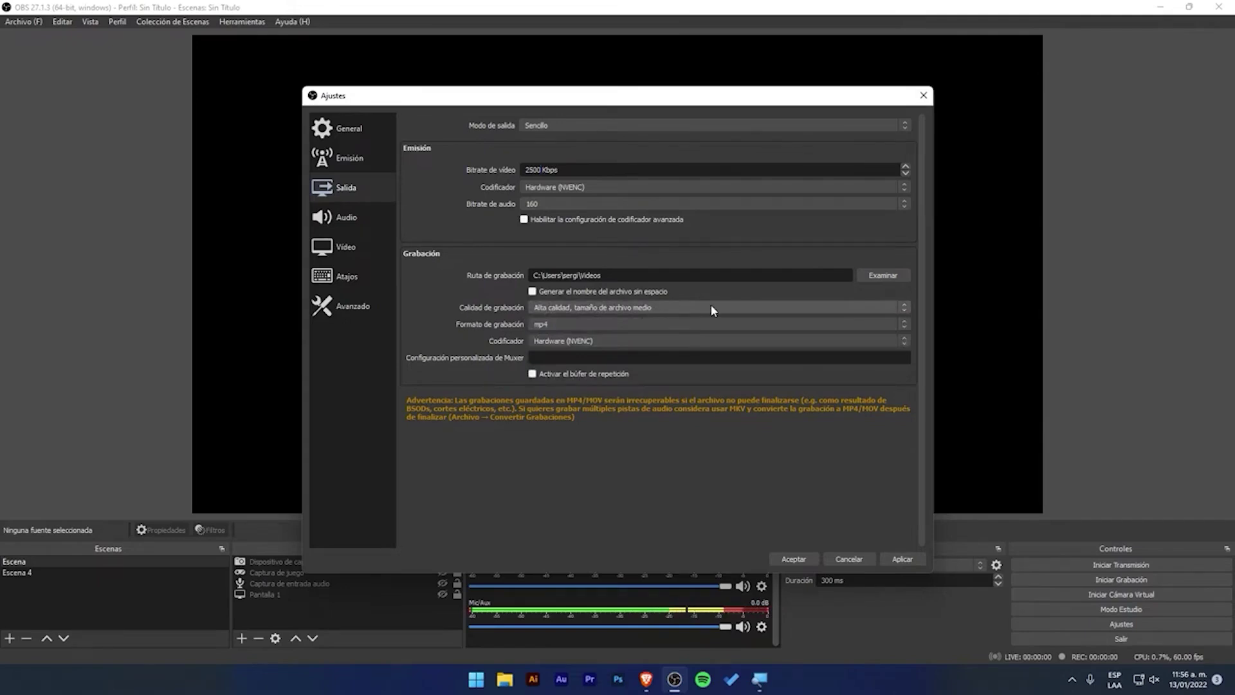
click(574, 309)
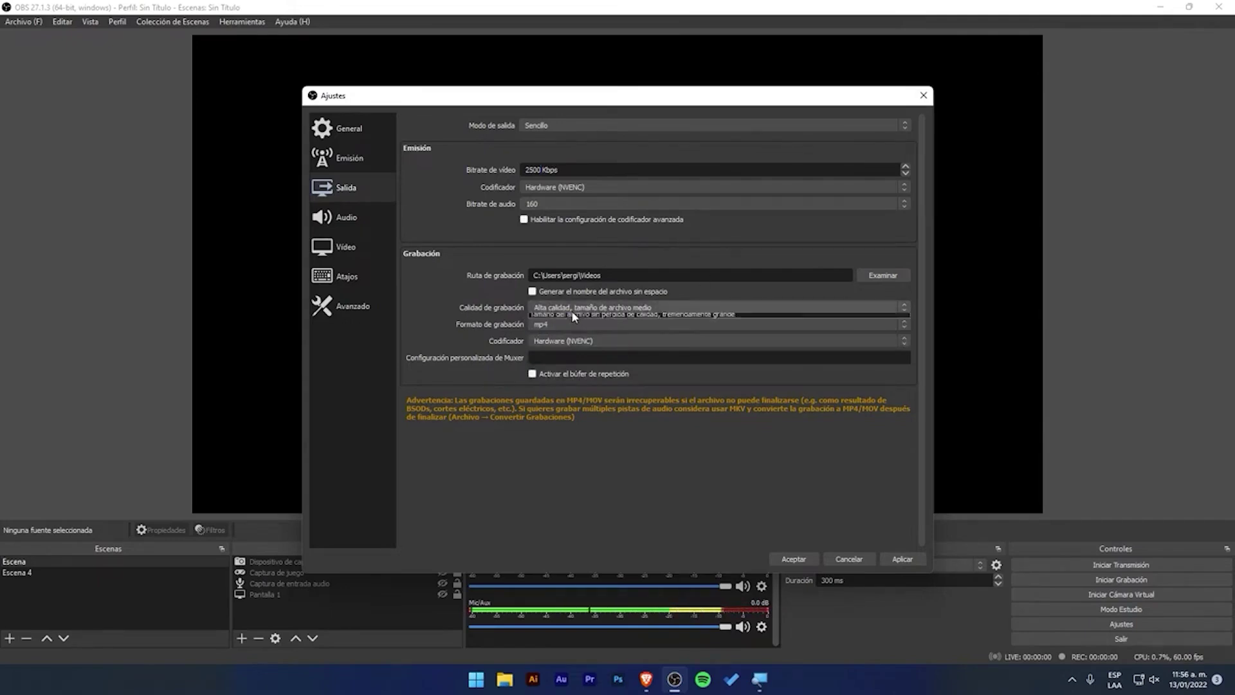
click(570, 317)
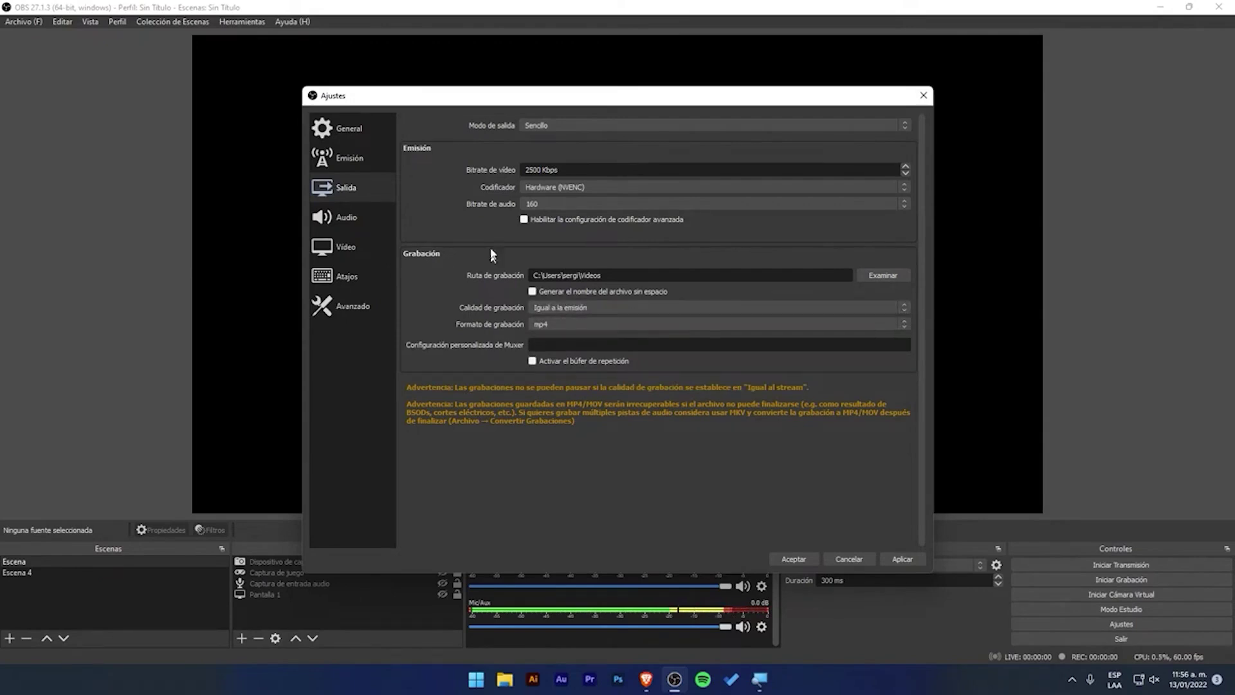
double_click(533, 169)
click(558, 169)
Review the Audio settings, including the device choices for desktop audio and the Mic/auxiliary input.
click(360, 217)
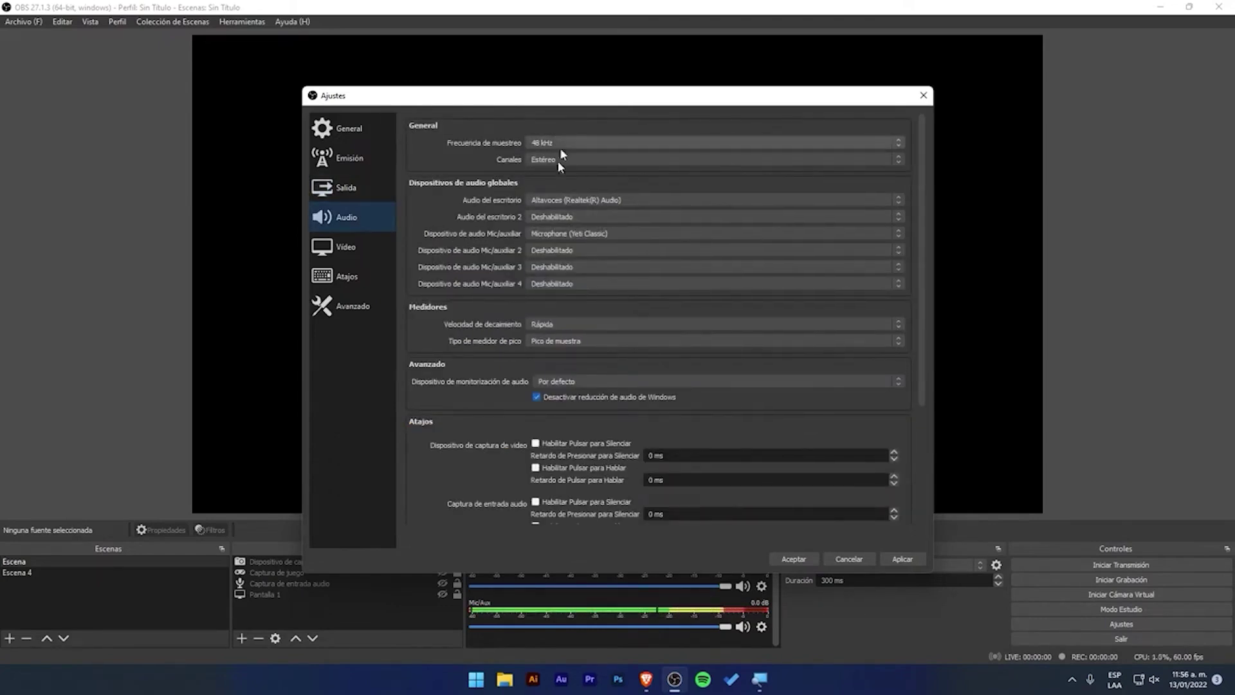
scroll(489, 302, down, 3)
scroll(489, 290, up, 3)
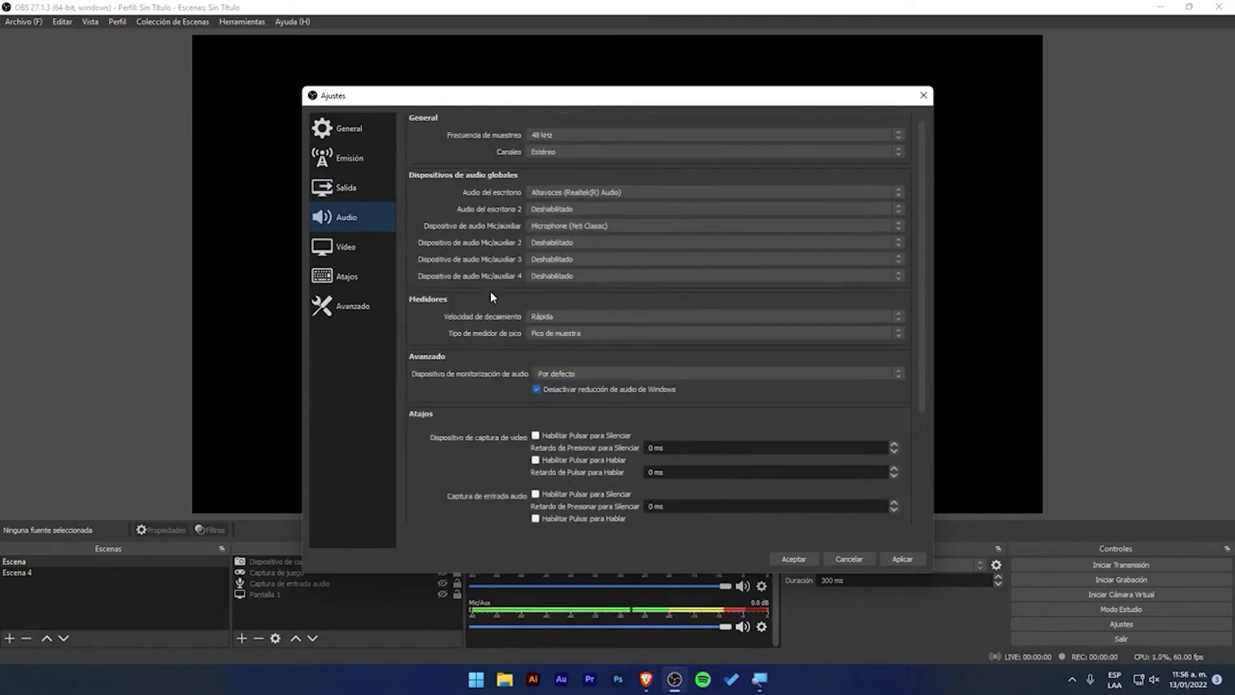
click(581, 200)
click(579, 202)
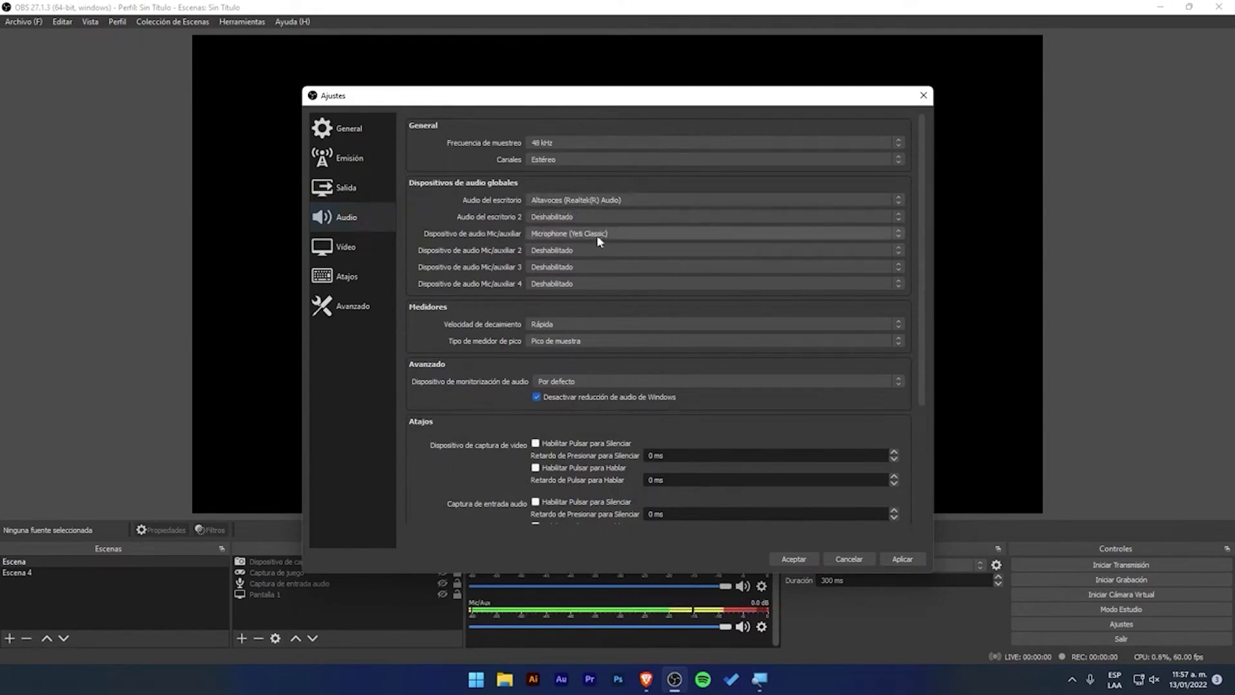
click(587, 238)
click(580, 232)
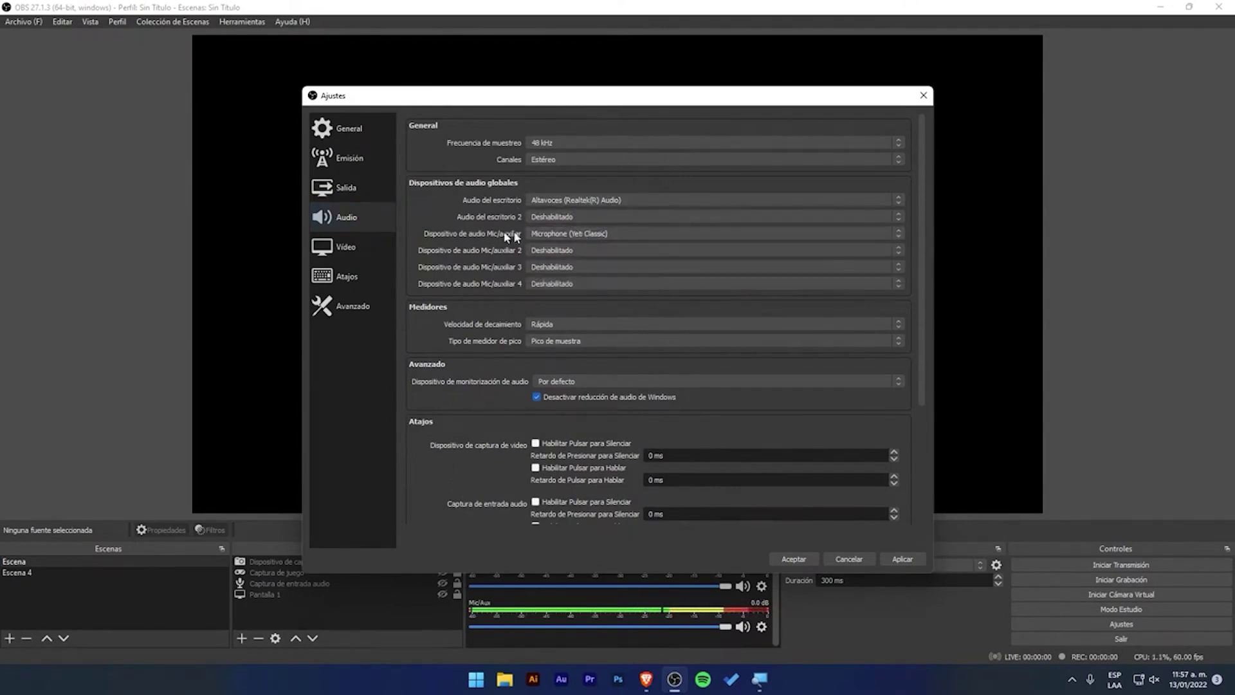
Select 1920x1080 as the base canvas resolution in the Vídeo settings.
click(360, 246)
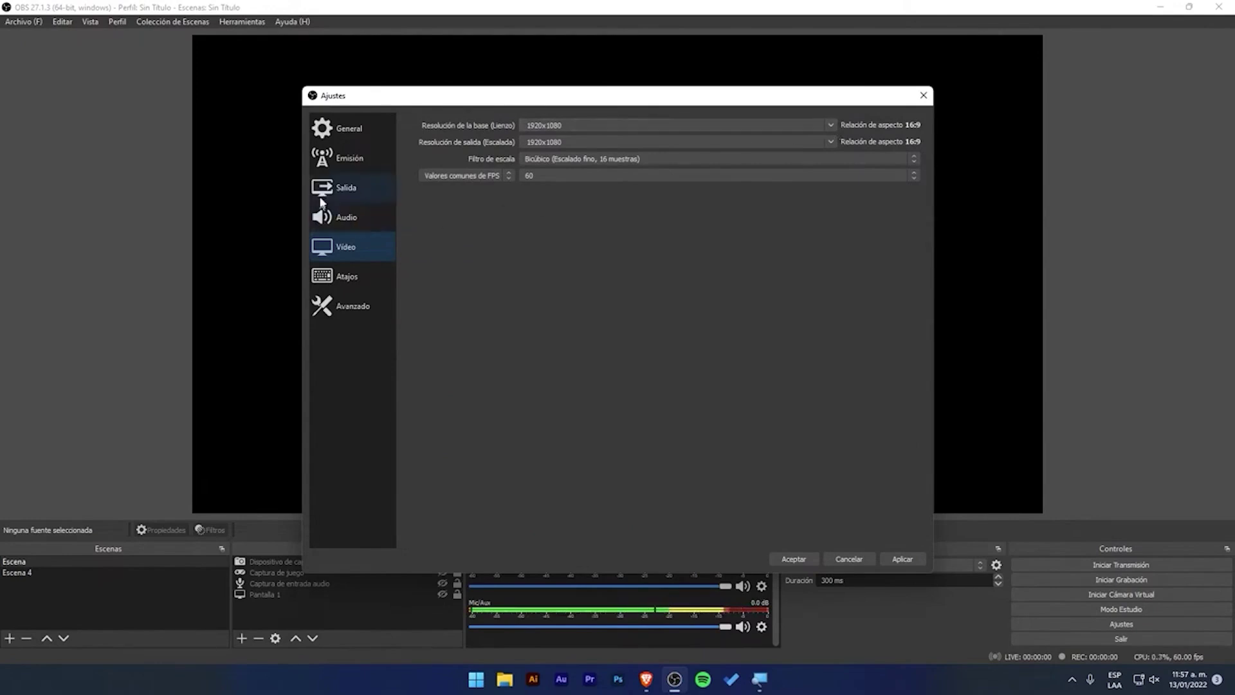
click(346, 190)
click(350, 251)
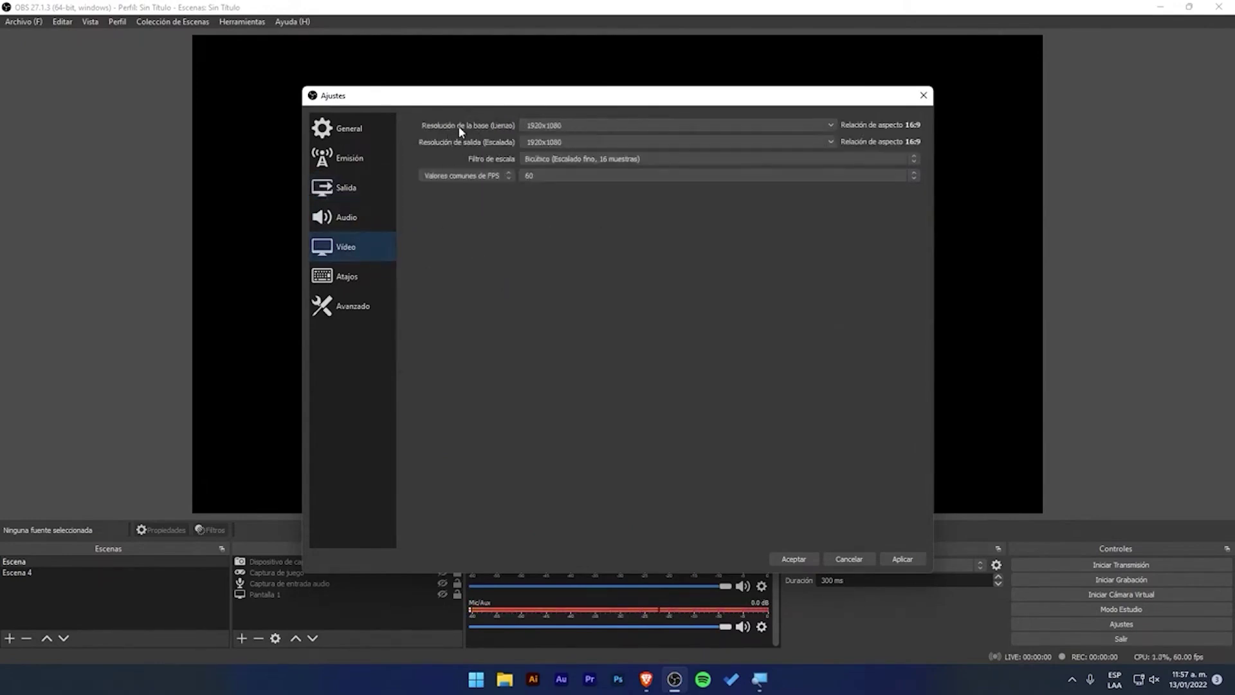
click(832, 126)
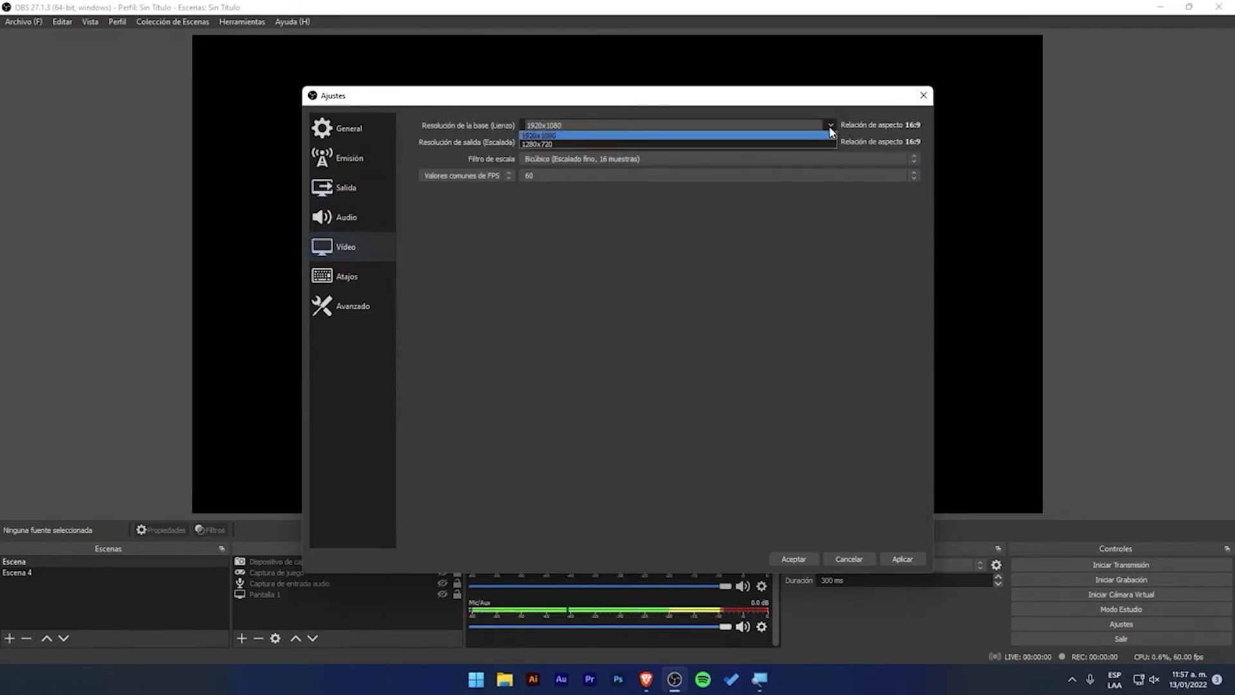
click(811, 130)
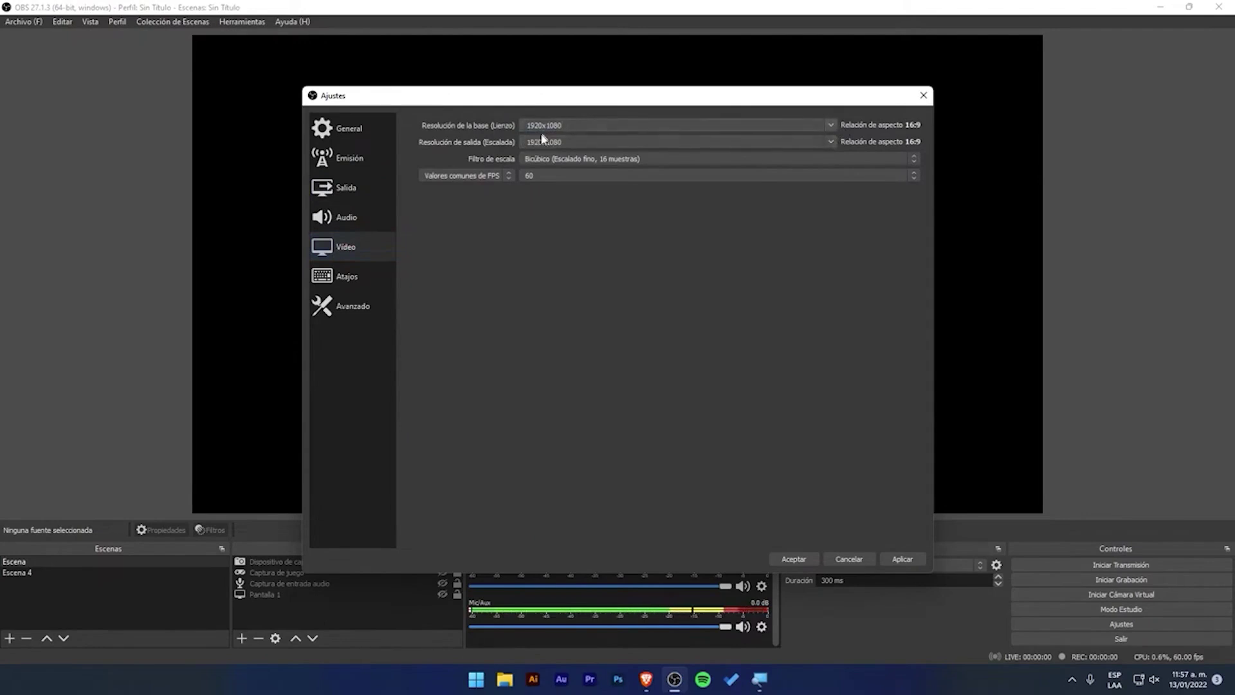
click(831, 125)
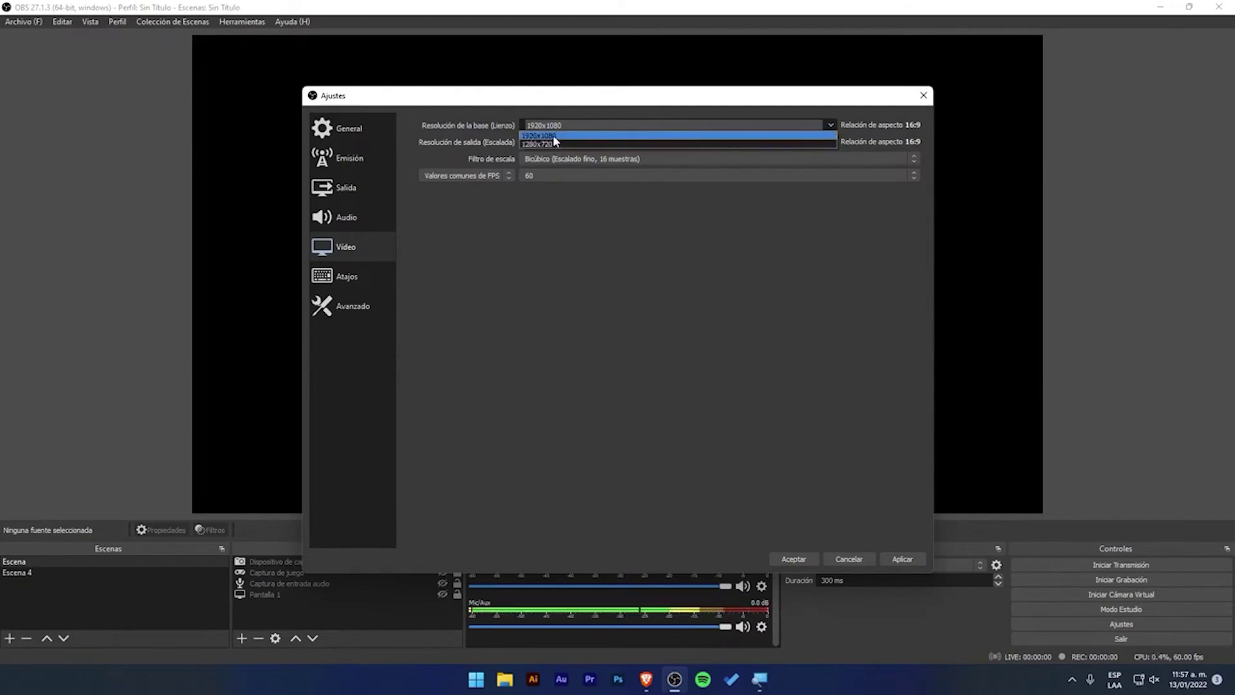
click(533, 135)
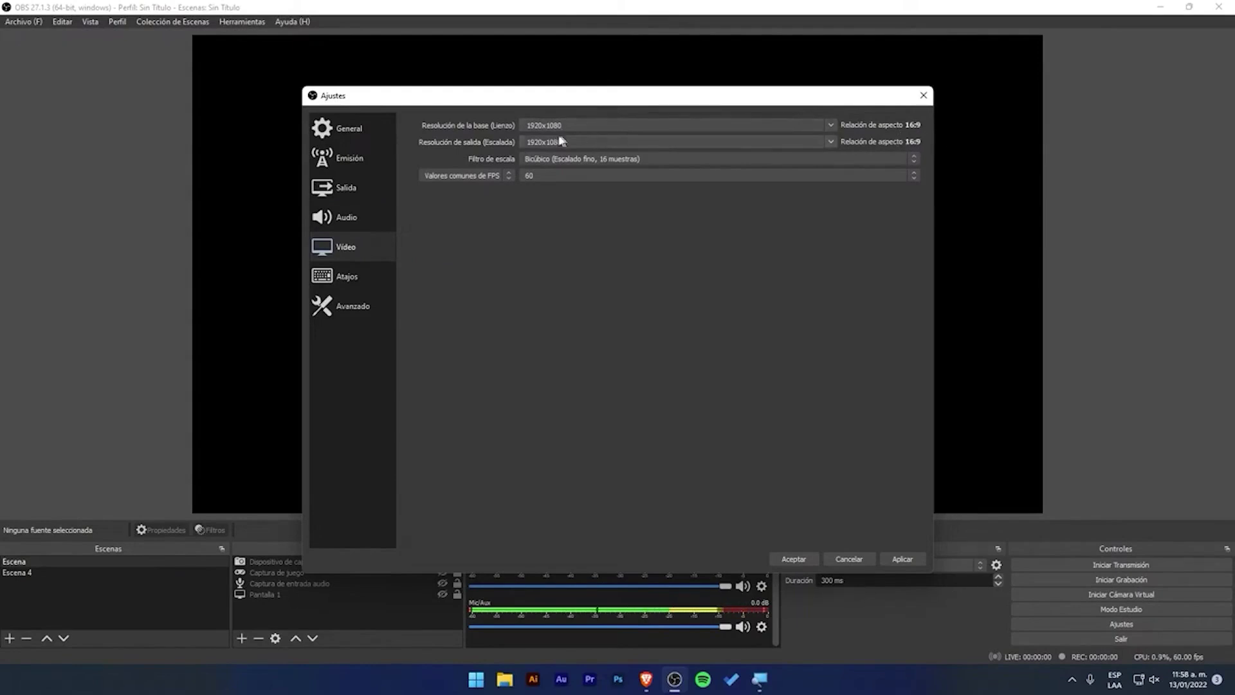
Review the available scaled output resolutions in the Vídeo settings.
click(834, 142)
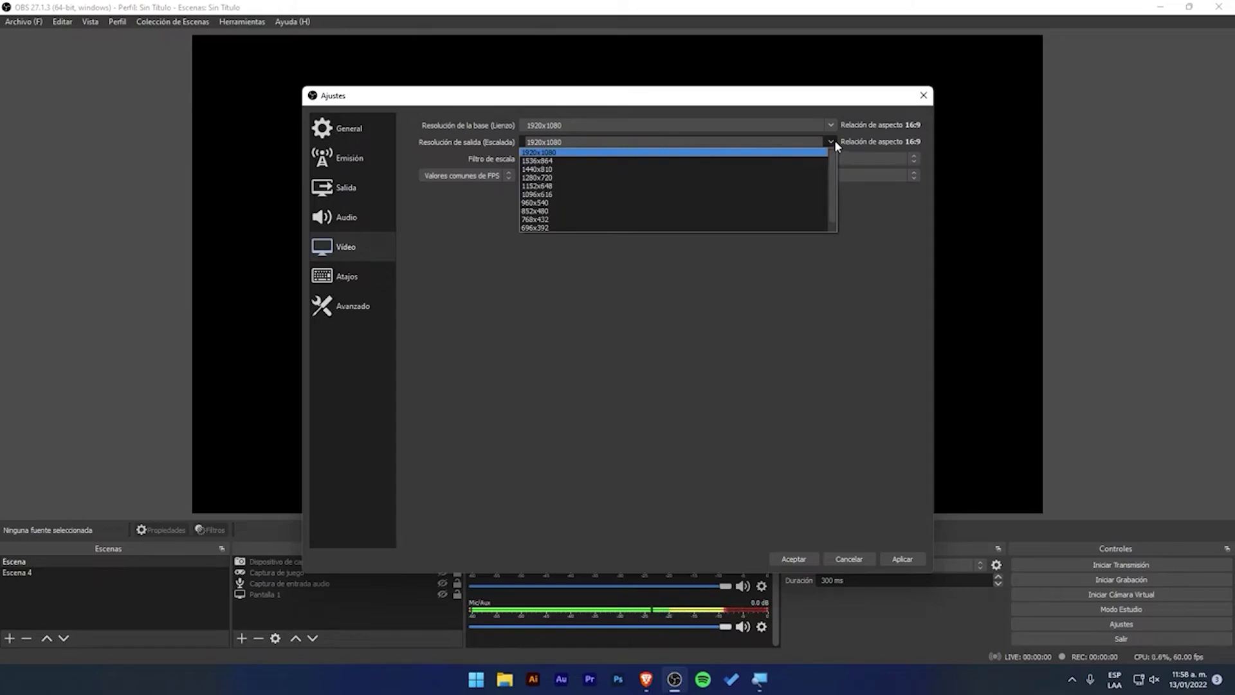
click(839, 150)
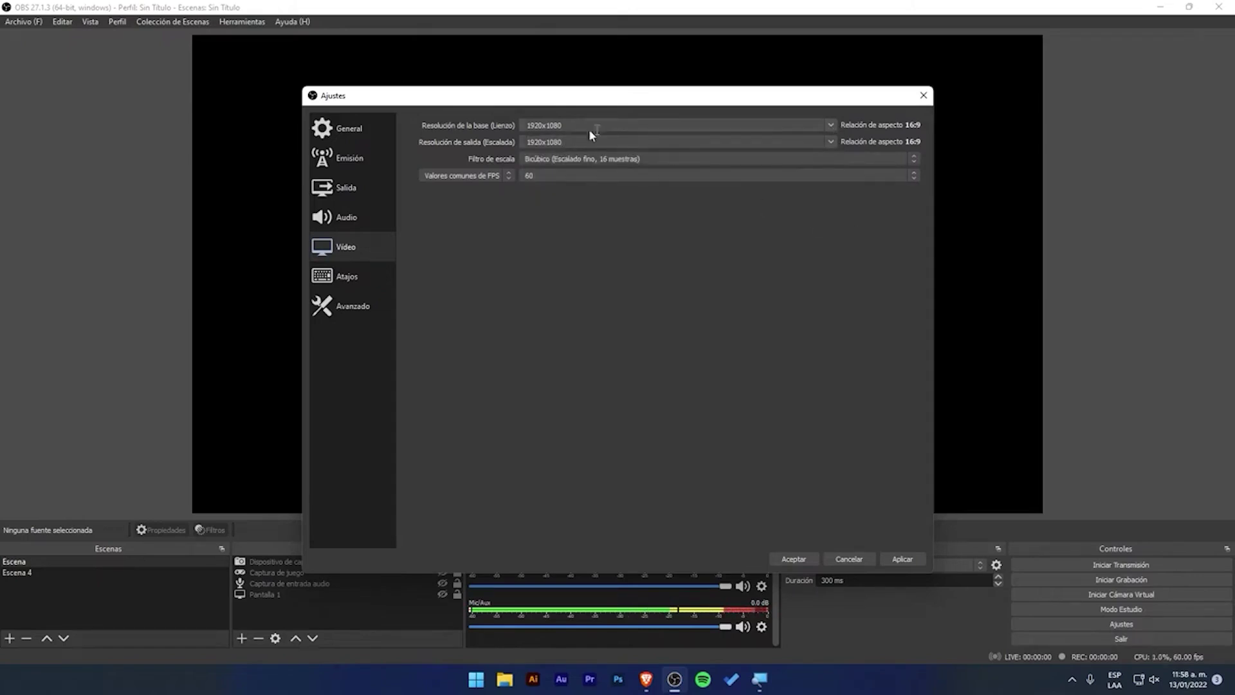
click(708, 126)
Select the Bicúbico (Escalado fino, 16 muestras) scale filter and review the available common FPS values in the Vídeo settings.
click(603, 161)
click(559, 185)
click(558, 161)
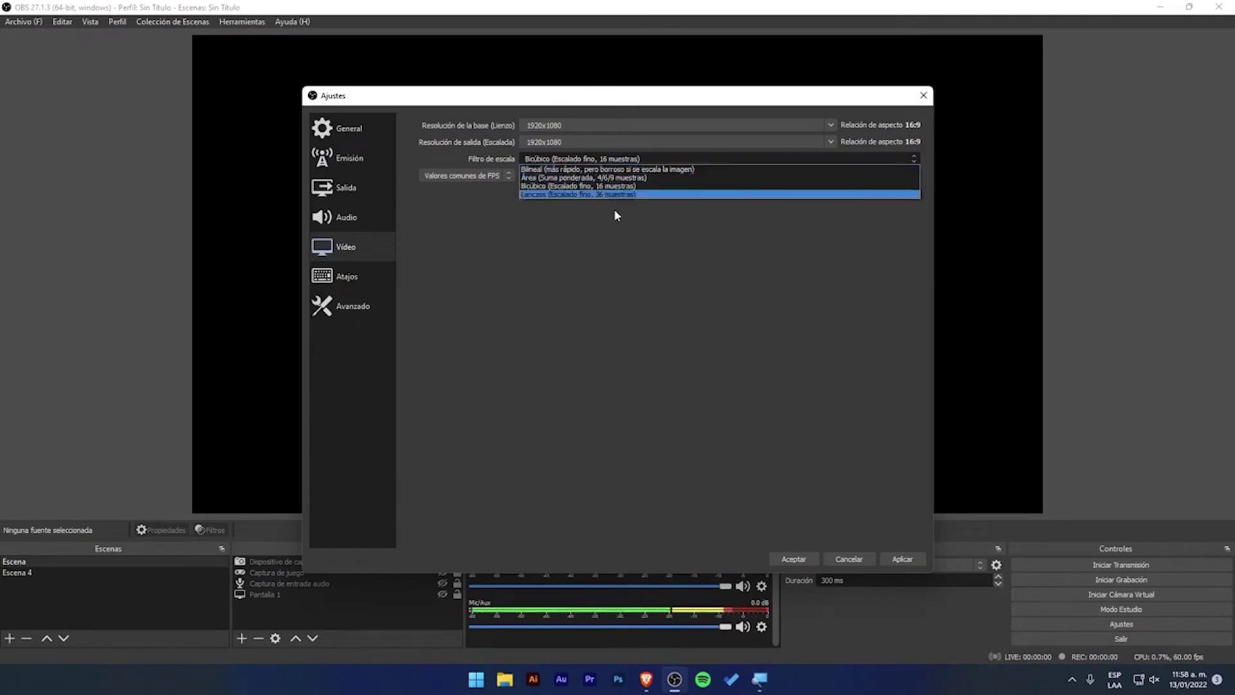
click(566, 186)
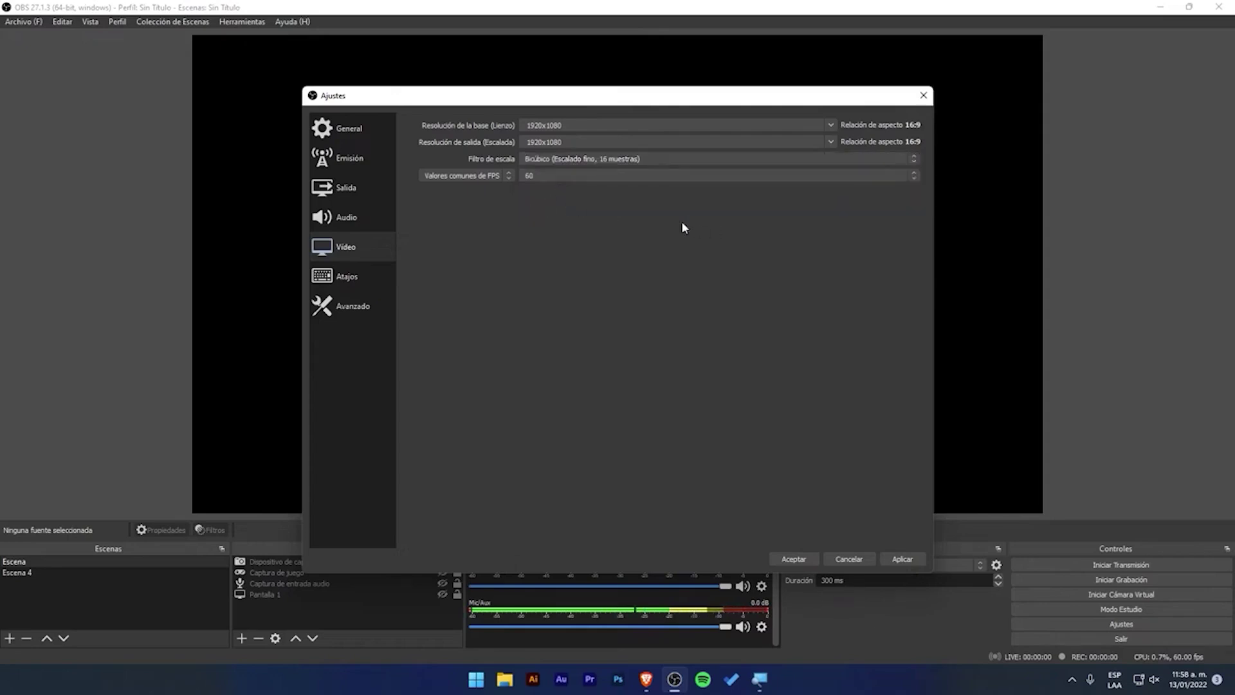
click(591, 175)
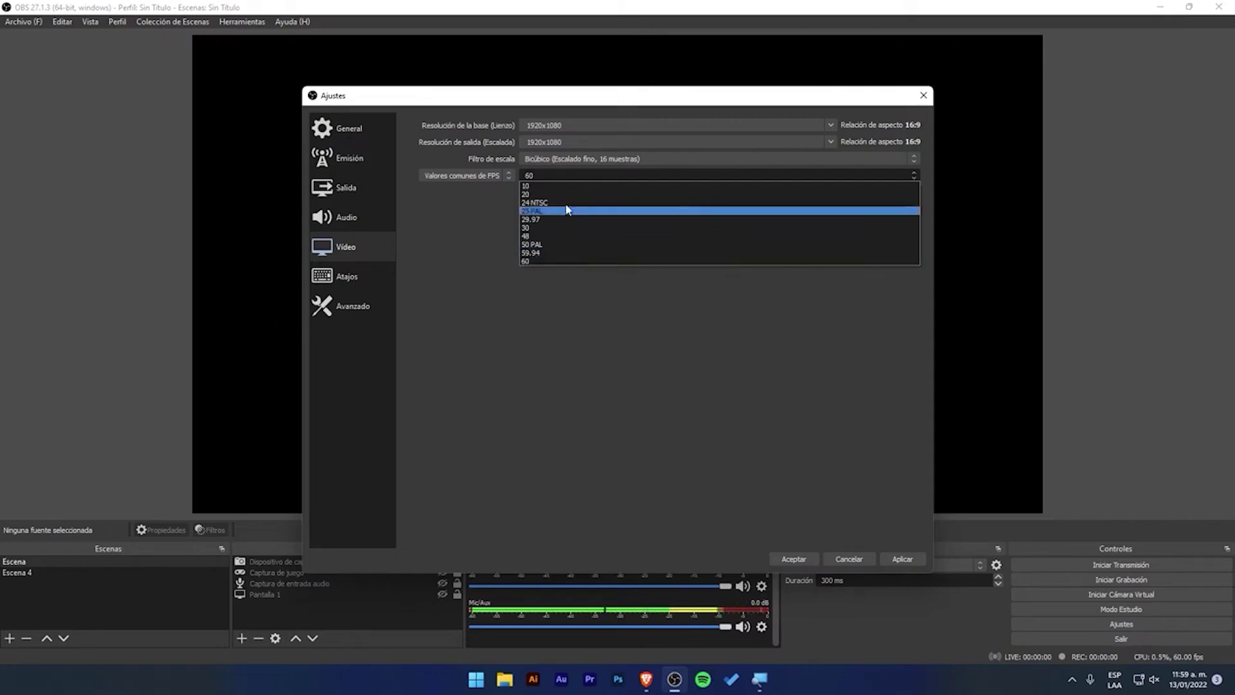
click(588, 300)
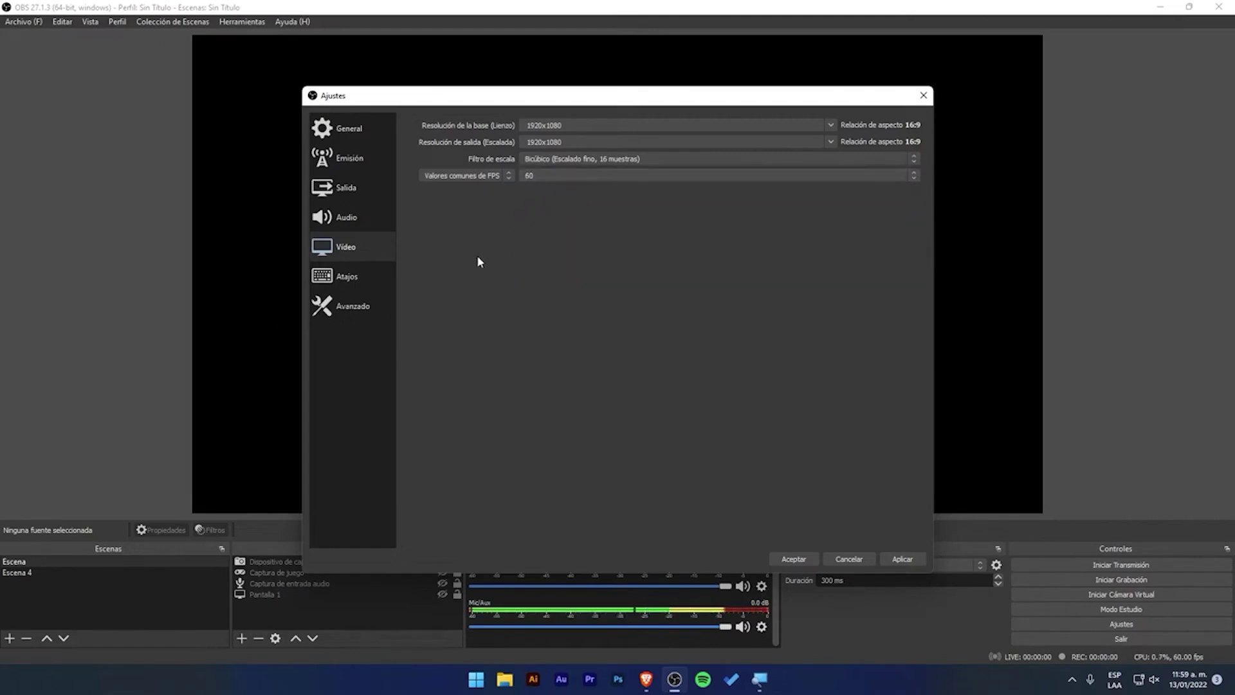
Review the assignable shortcuts in the Atajos settings, including the entry for Iniciar Transmisión.
click(354, 274)
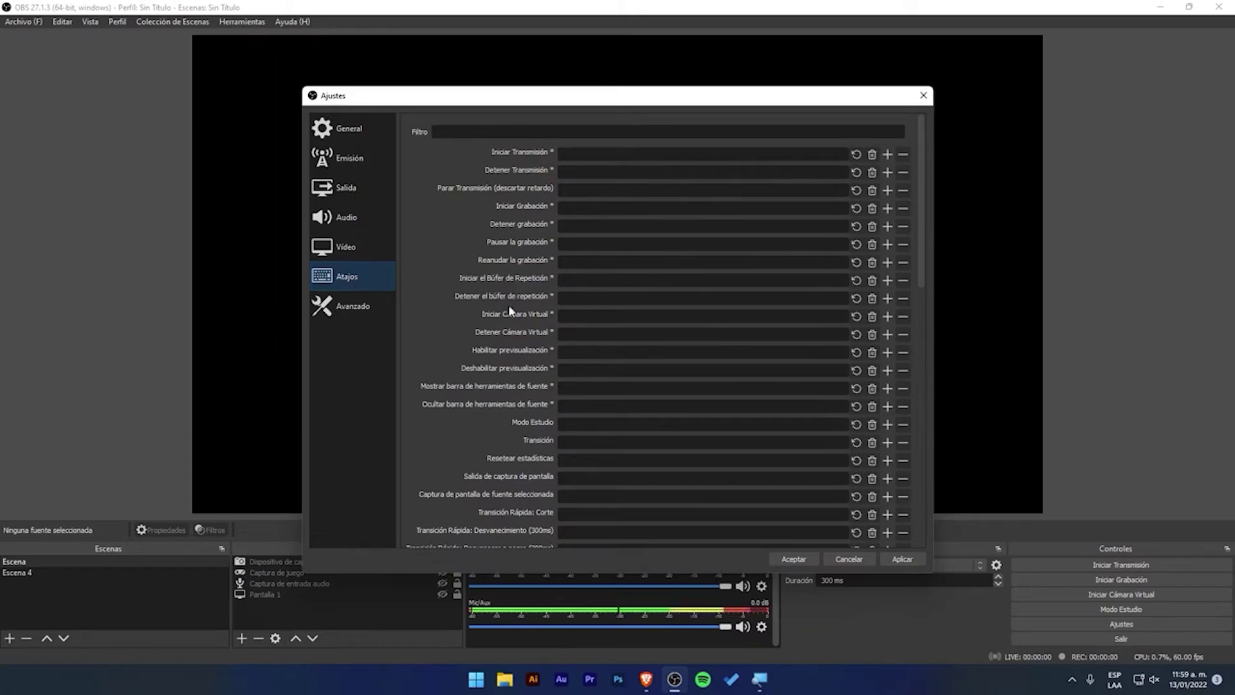
scroll(654, 311, down, 3)
scroll(674, 335, up, 3)
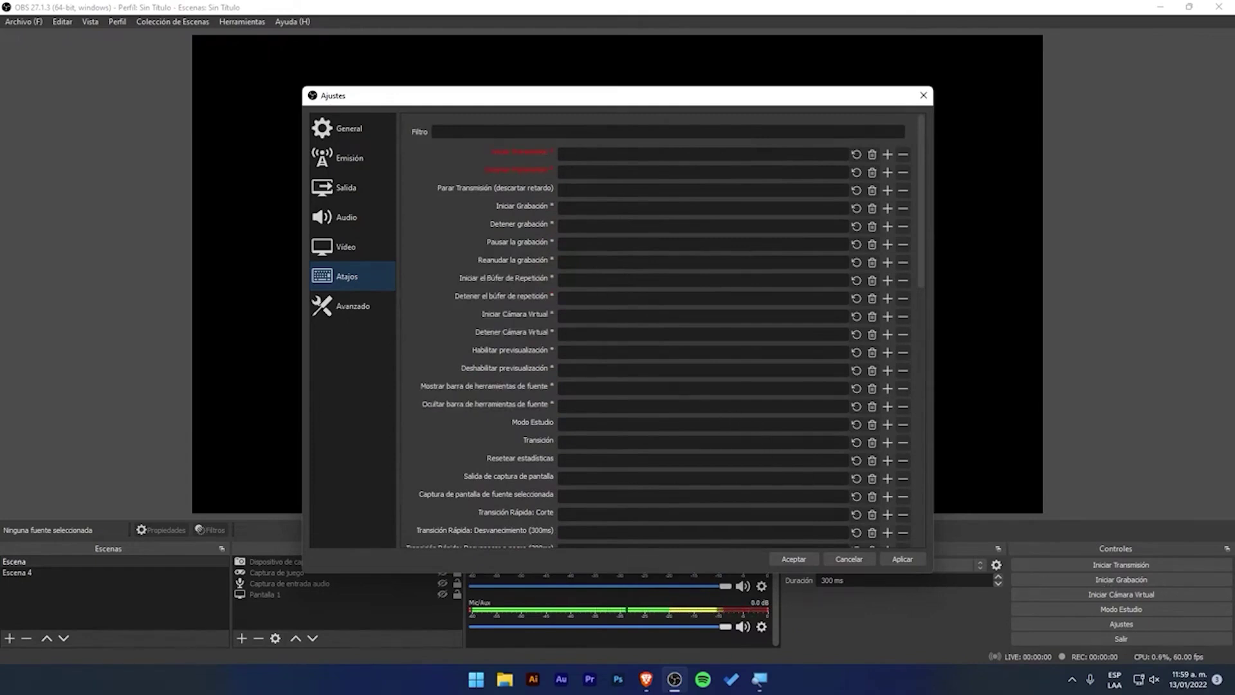
click(604, 155)
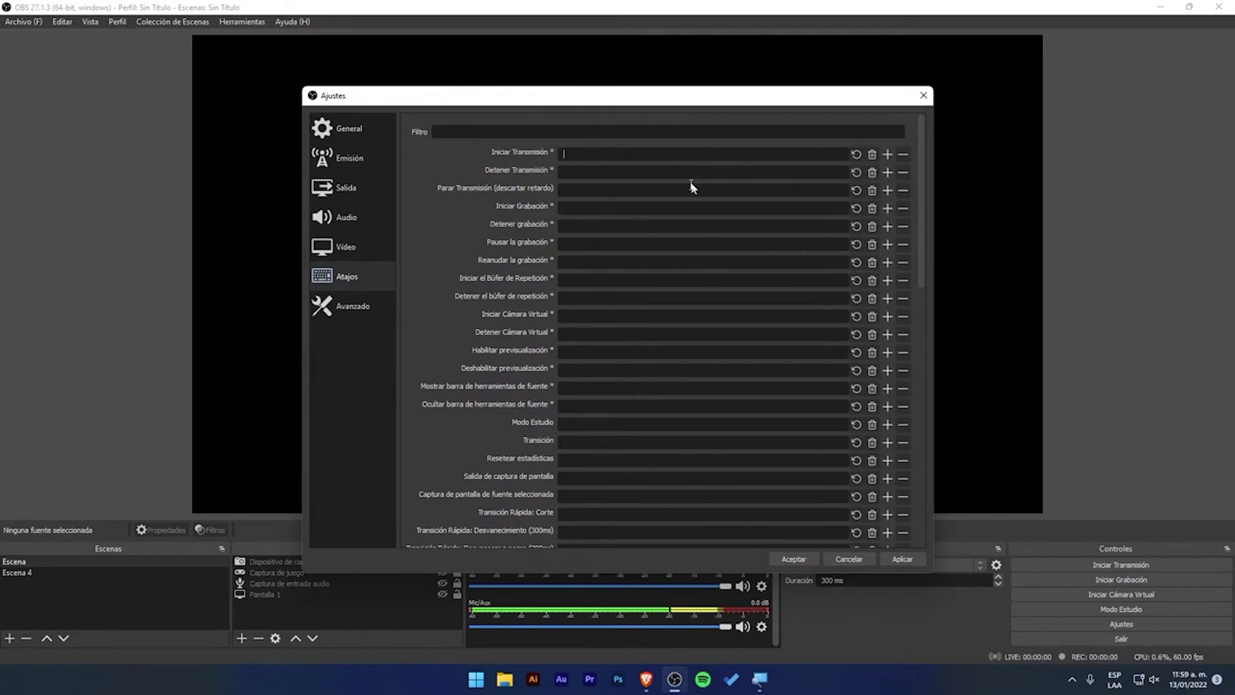
Review the process priority, renderer and colour range options in the Avanzado settings.
click(354, 303)
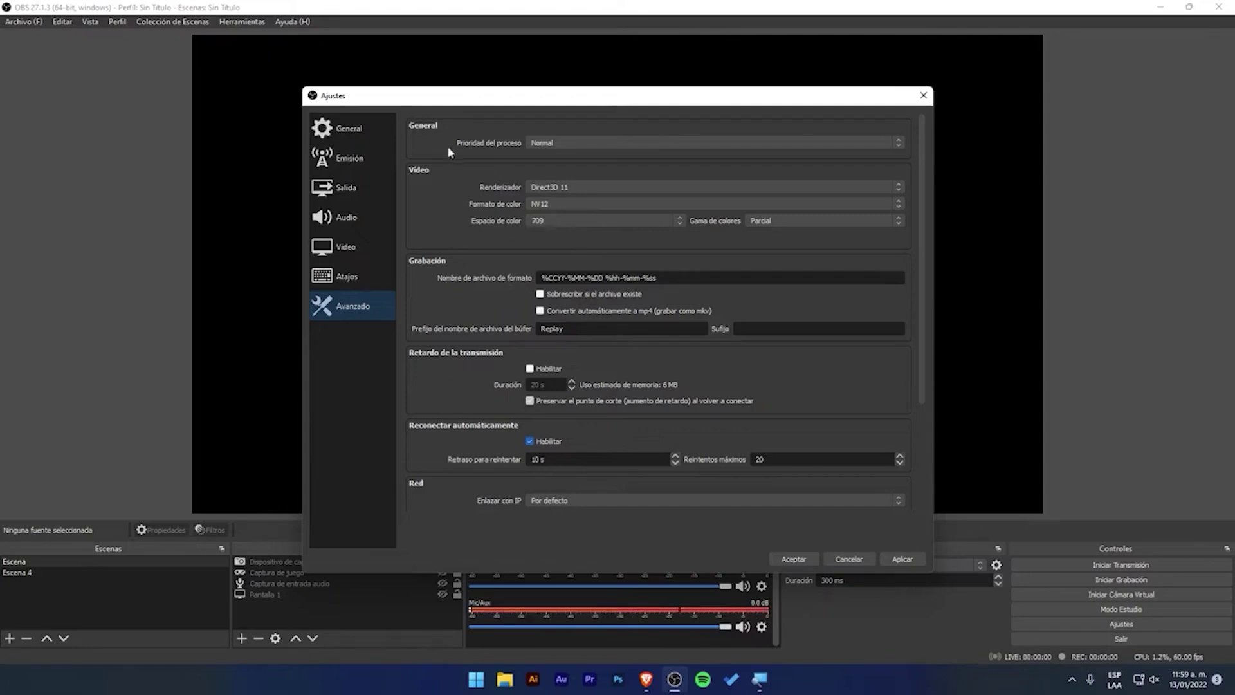
click(584, 140)
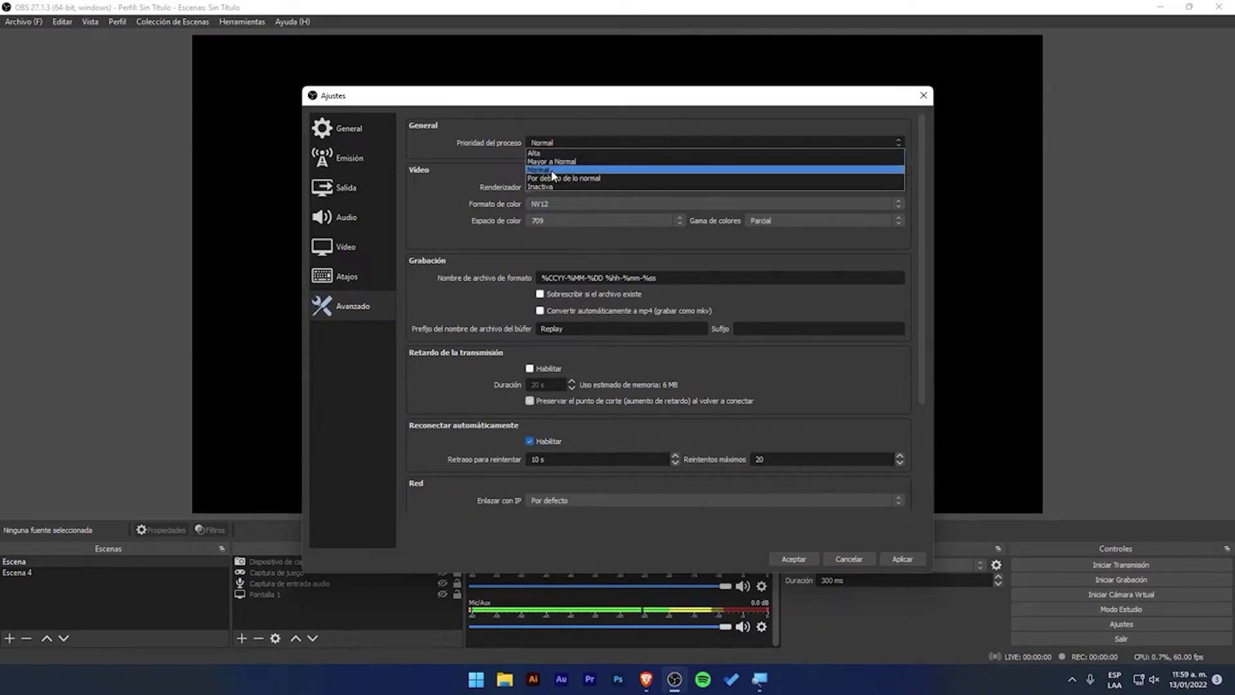
click(484, 168)
click(566, 187)
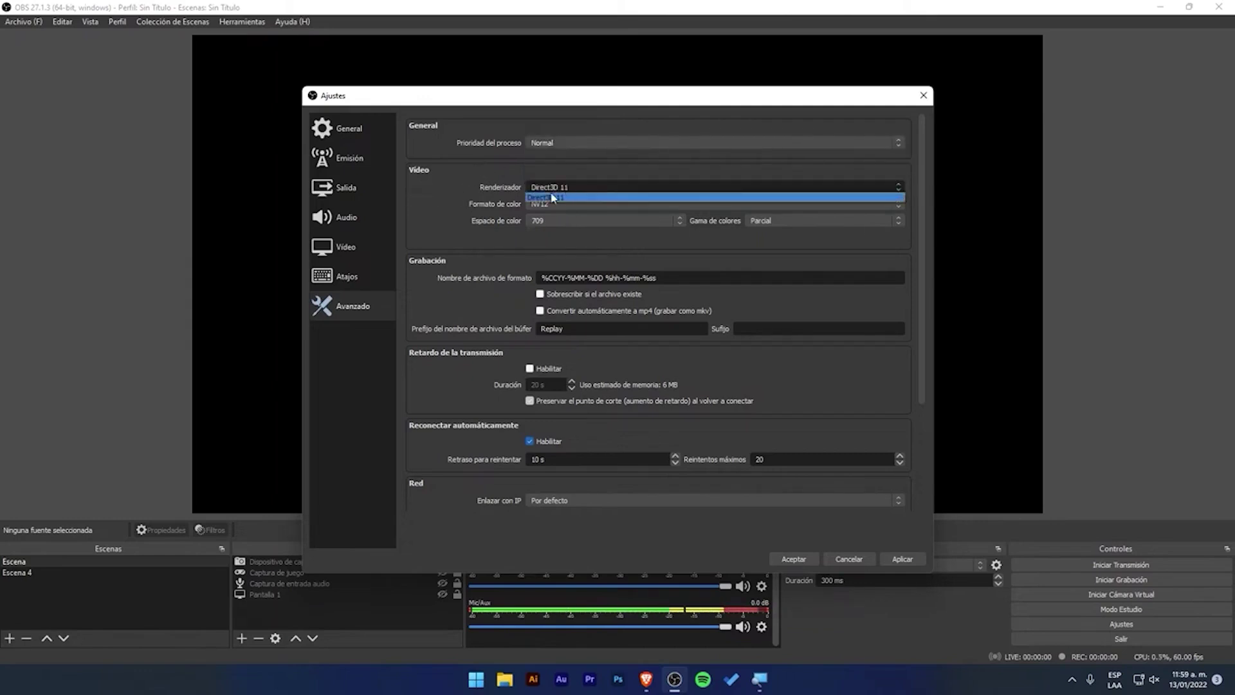
click(580, 187)
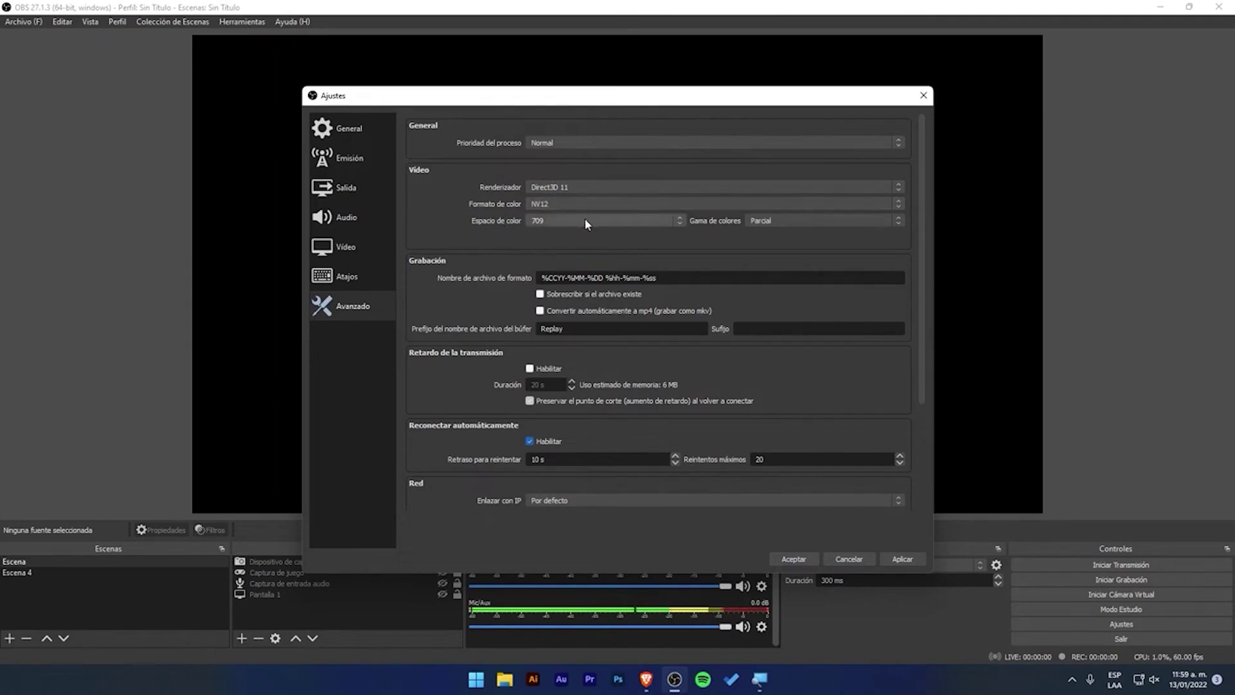
click(779, 220)
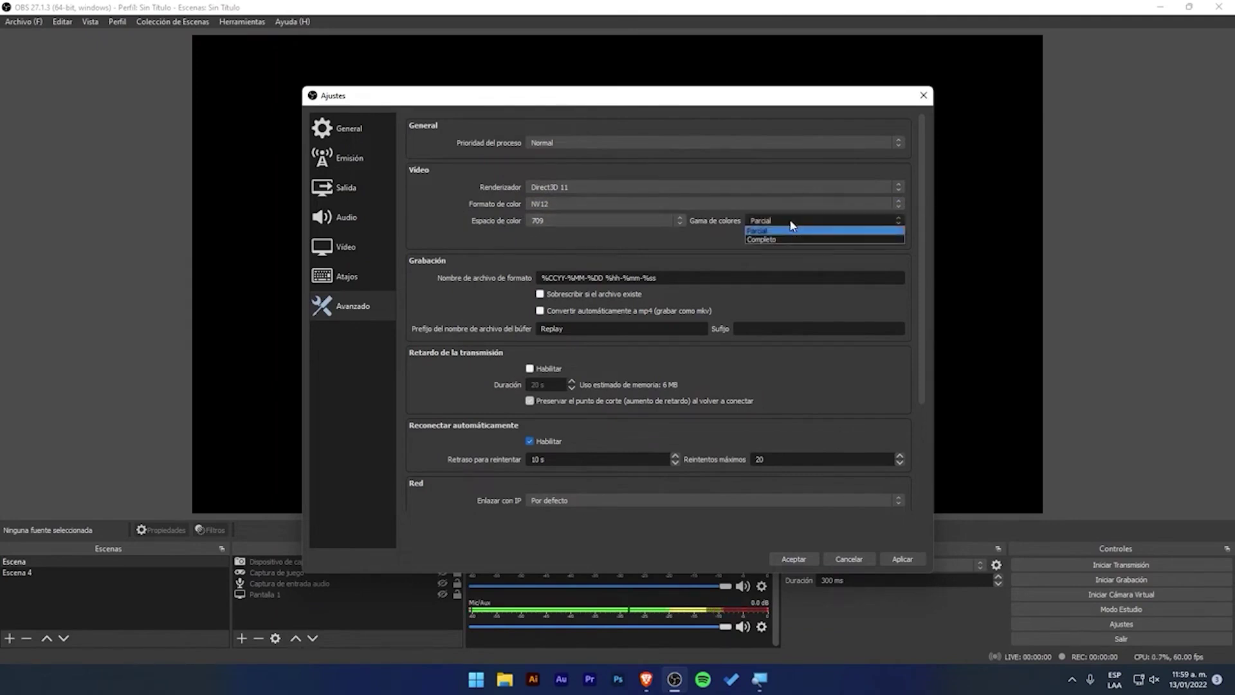
click(621, 251)
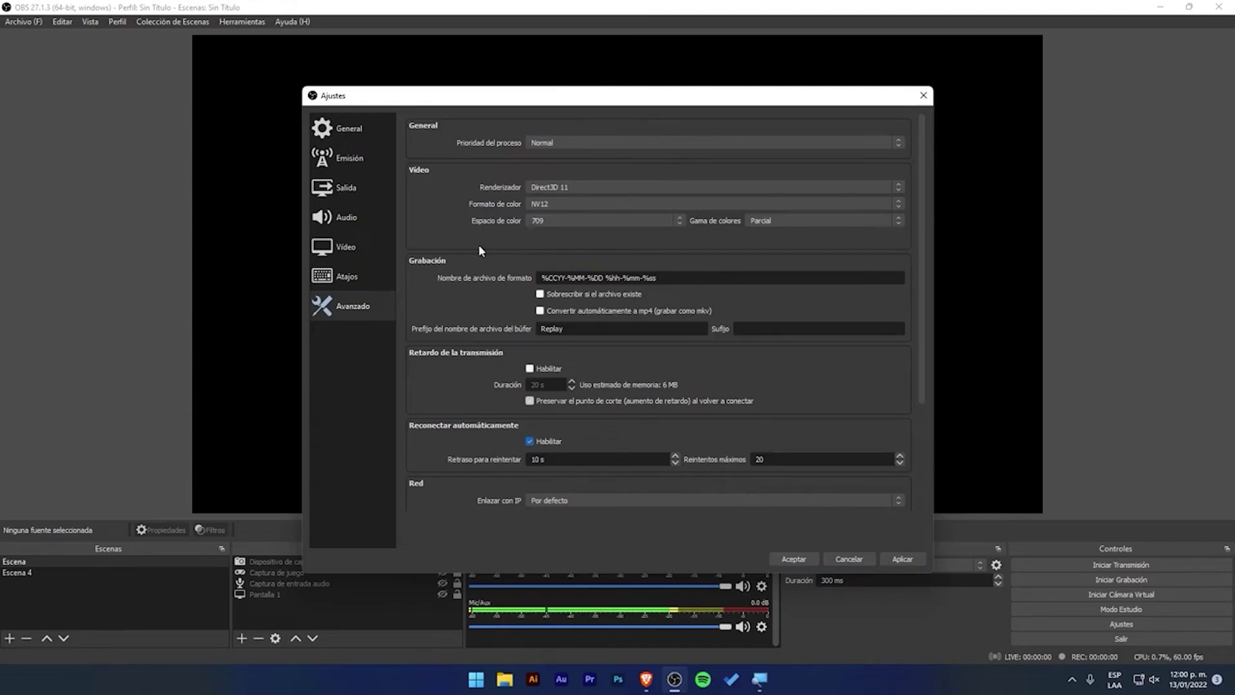
Examine the recording file name format and the remaining Avanzado settings, and close the settings without saving.
scroll(479, 249, down, 3)
scroll(482, 241, up, 3)
mouse_move(564, 281)
double_click(580, 278)
double_click(598, 277)
double_click(598, 277)
scroll(720, 360, down, 4)
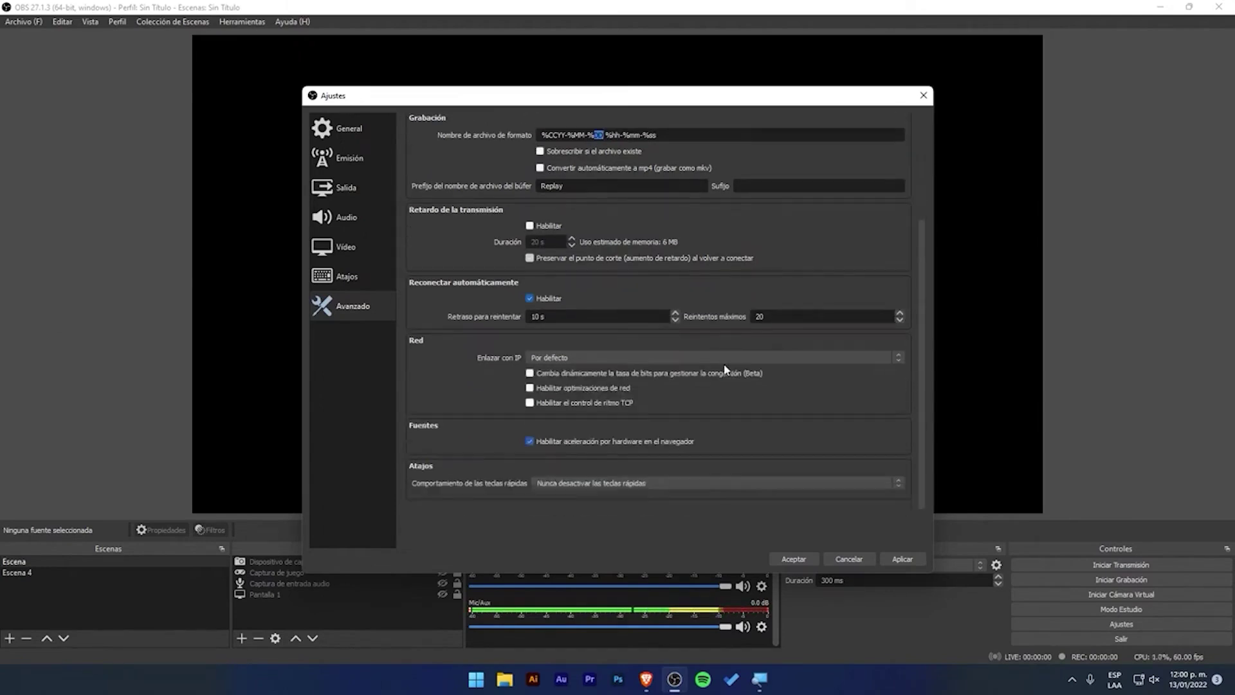
click(849, 559)
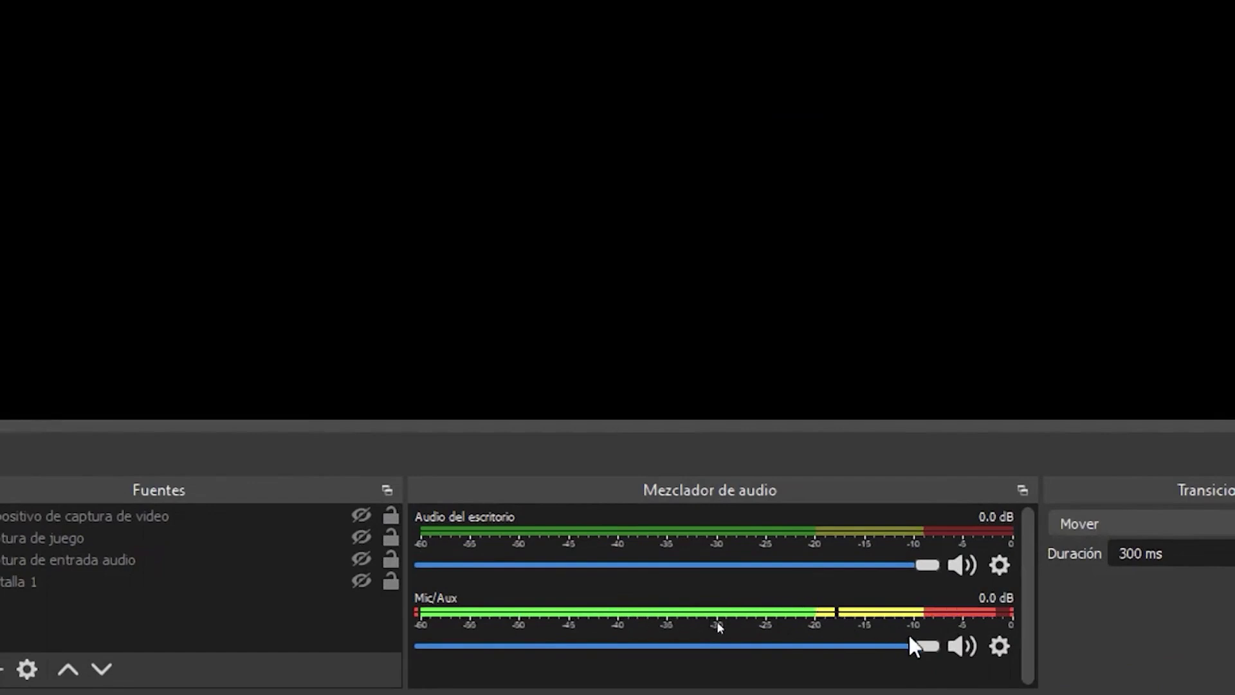
Lower the desktop audio volume to -19.2 dB and raise it back to 0.0 dB.
mouse_move(932, 645)
mouse_down()
mouse_move(675, 643)
mouse_move(929, 646)
mouse_up()
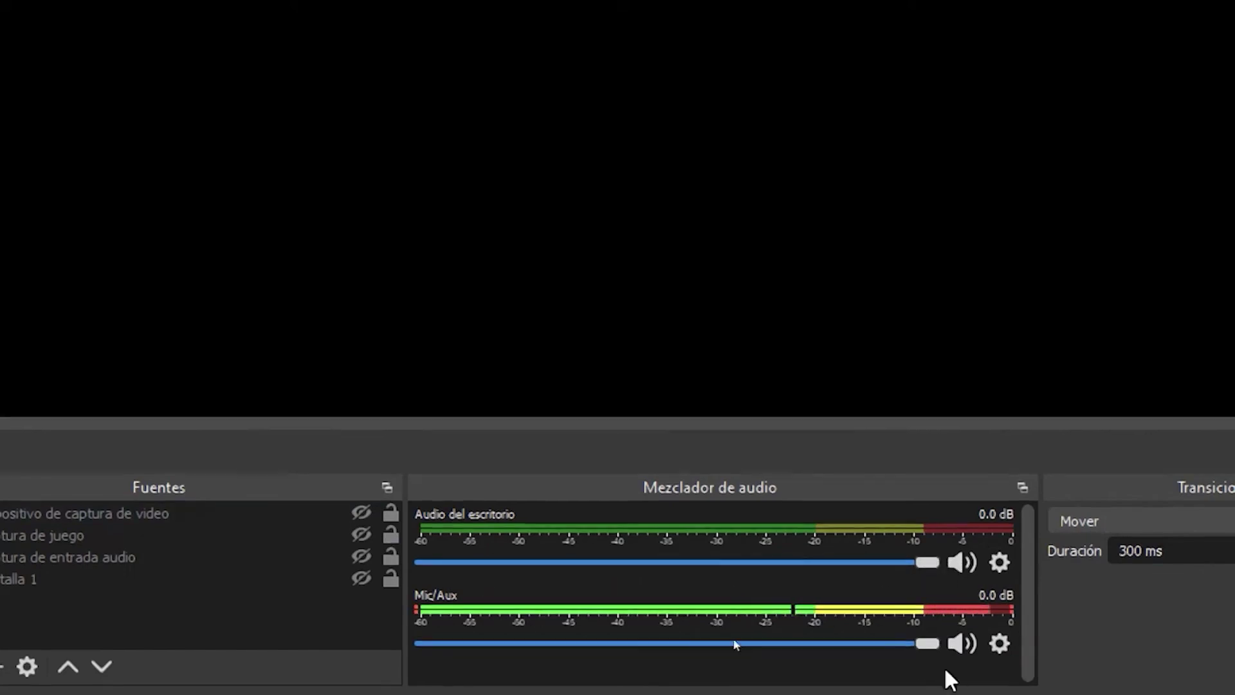
drag(926, 564, 677, 570)
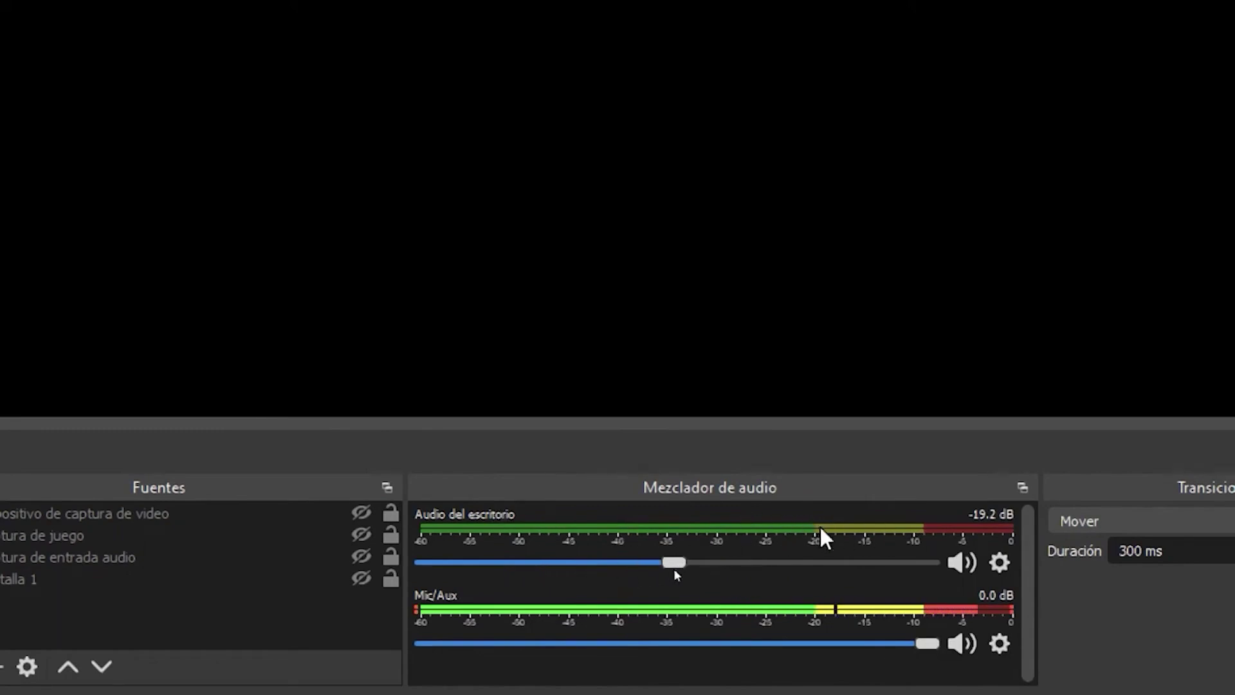
drag(674, 559, 956, 560)
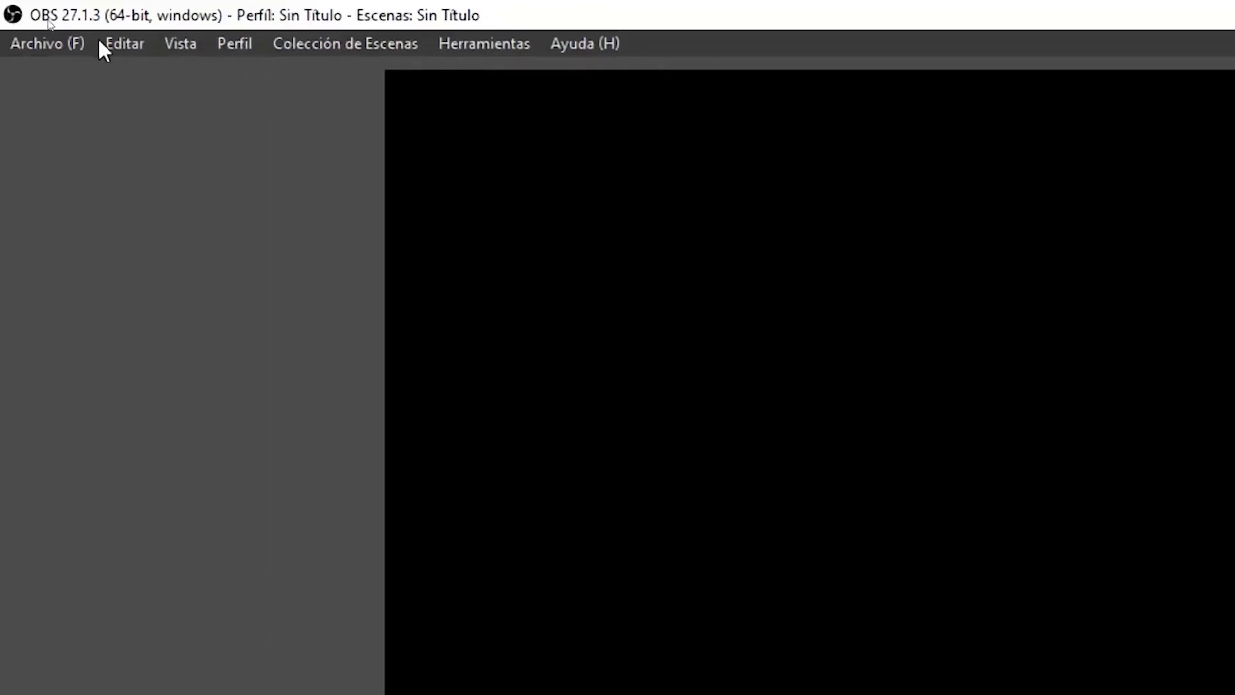
Review the available file and editing commands, including undo, filter copying, transforms and preview locking.
click(60, 51)
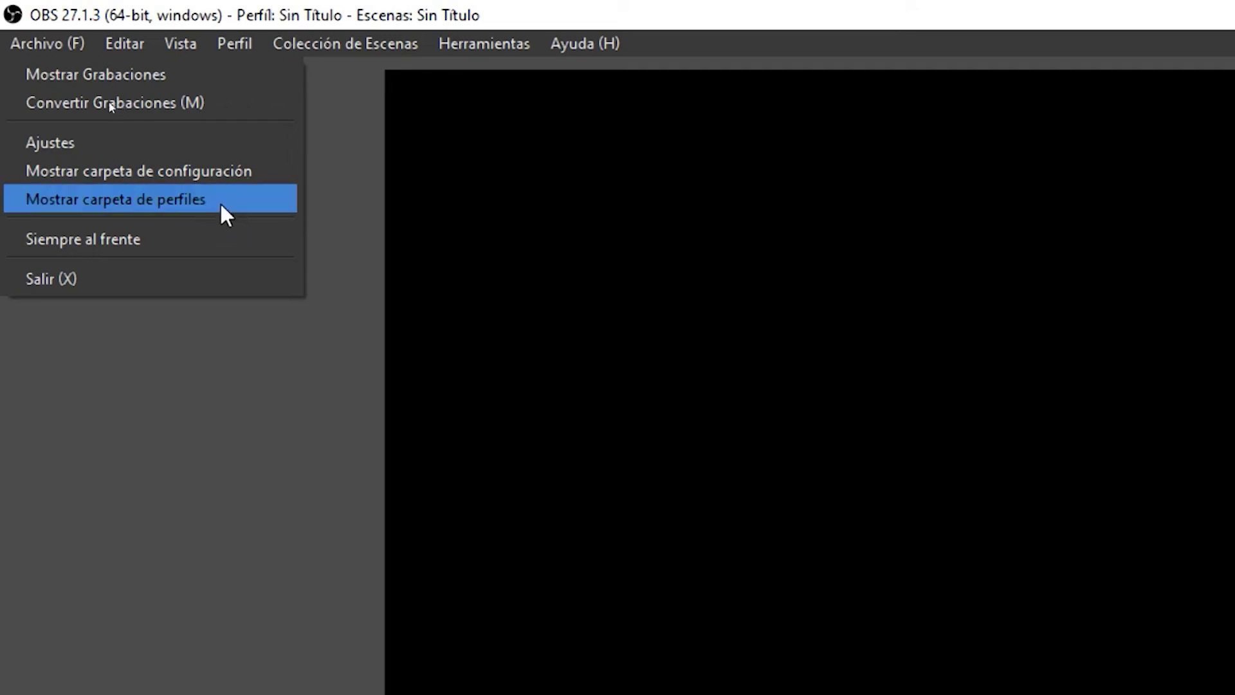
mouse_move(141, 42)
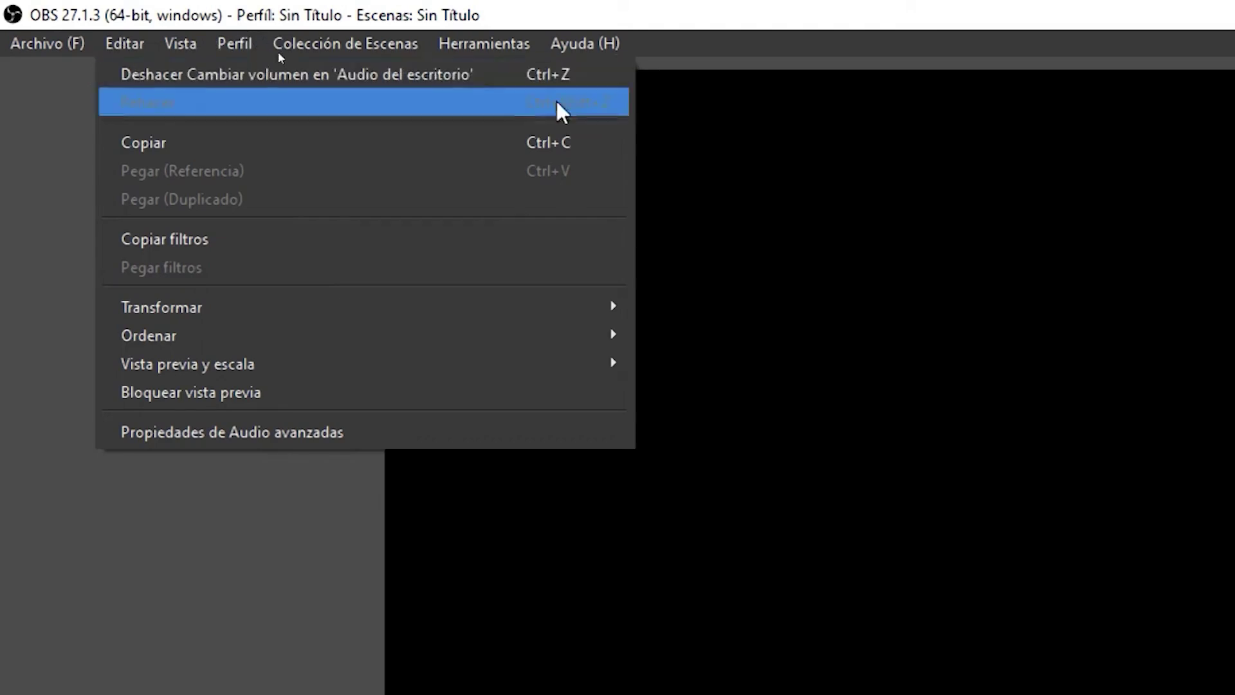
click(345, 124)
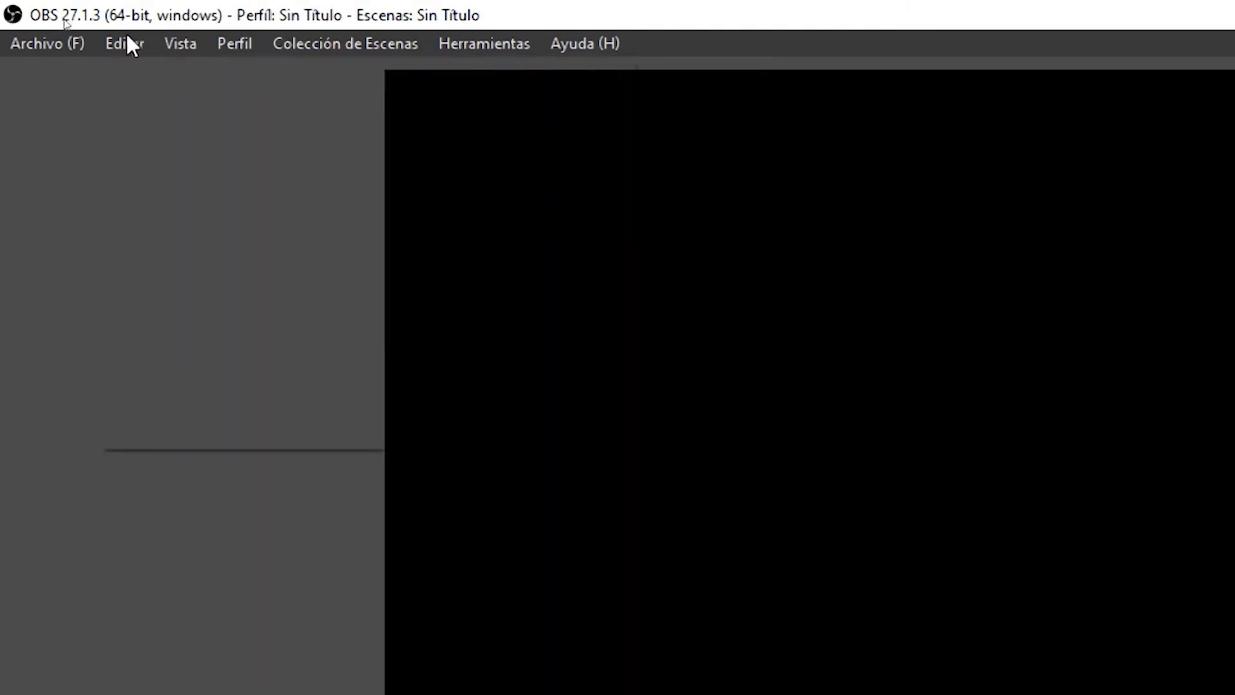
click(126, 44)
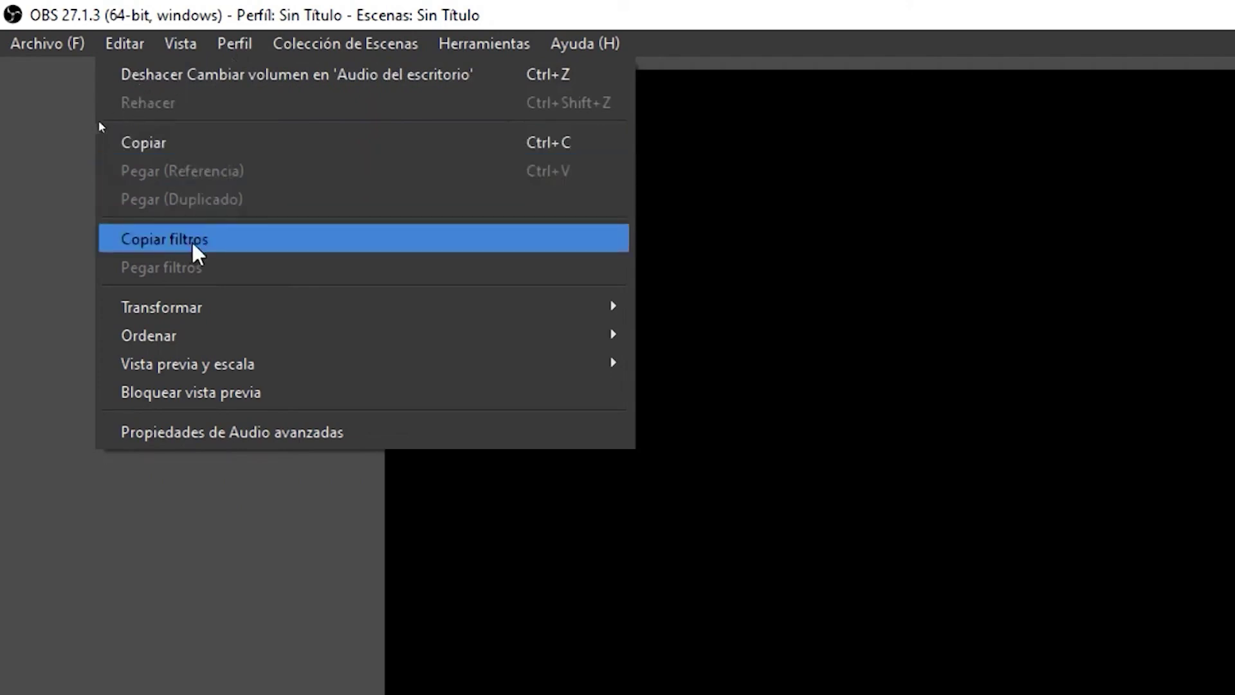
mouse_move(427, 316)
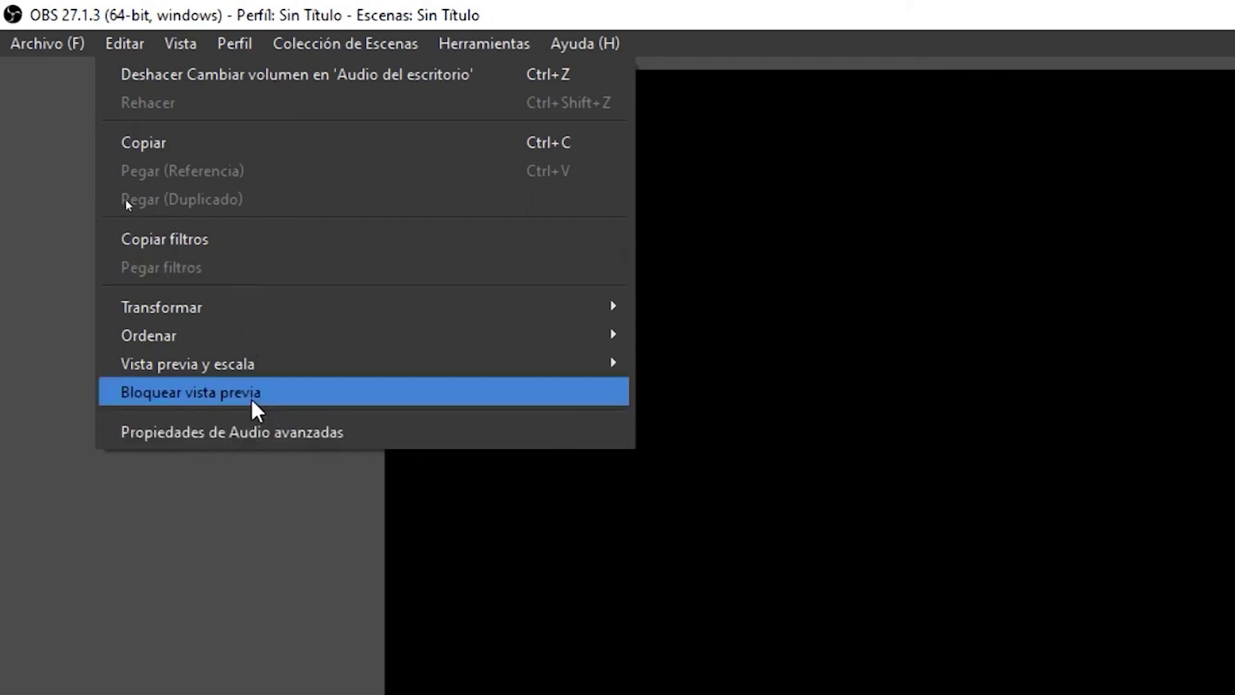
Hide the Escenas panel and show it again.
mouse_move(182, 43)
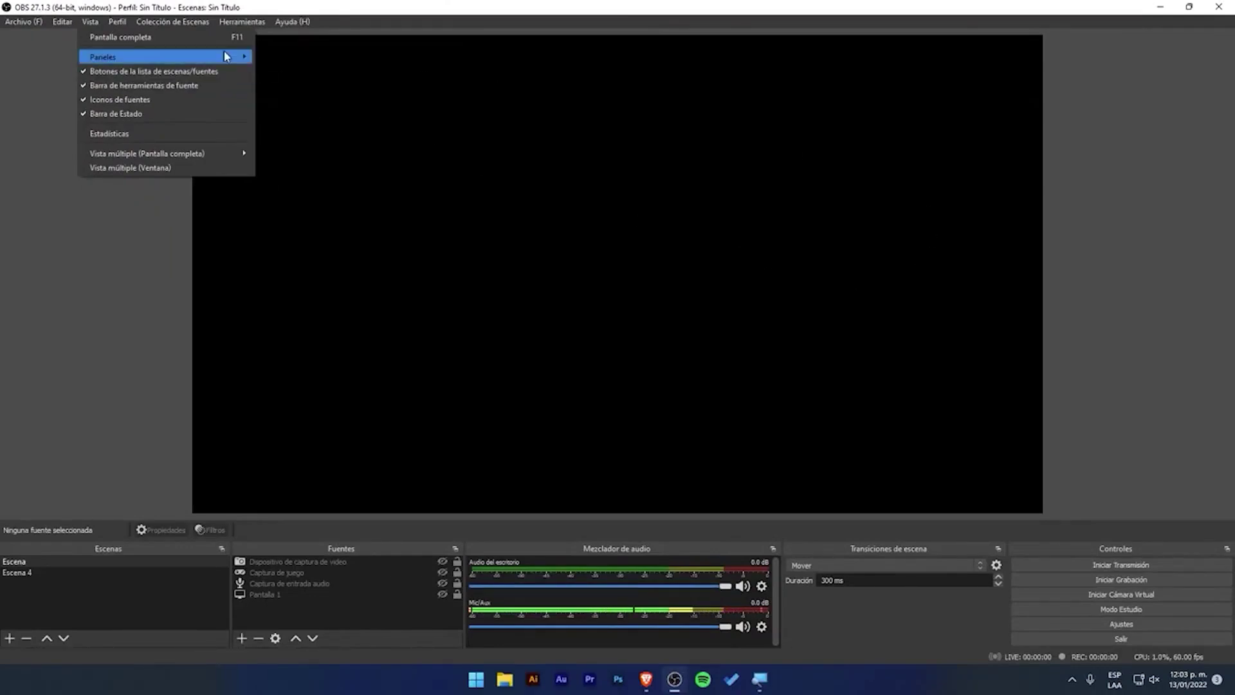
mouse_move(229, 56)
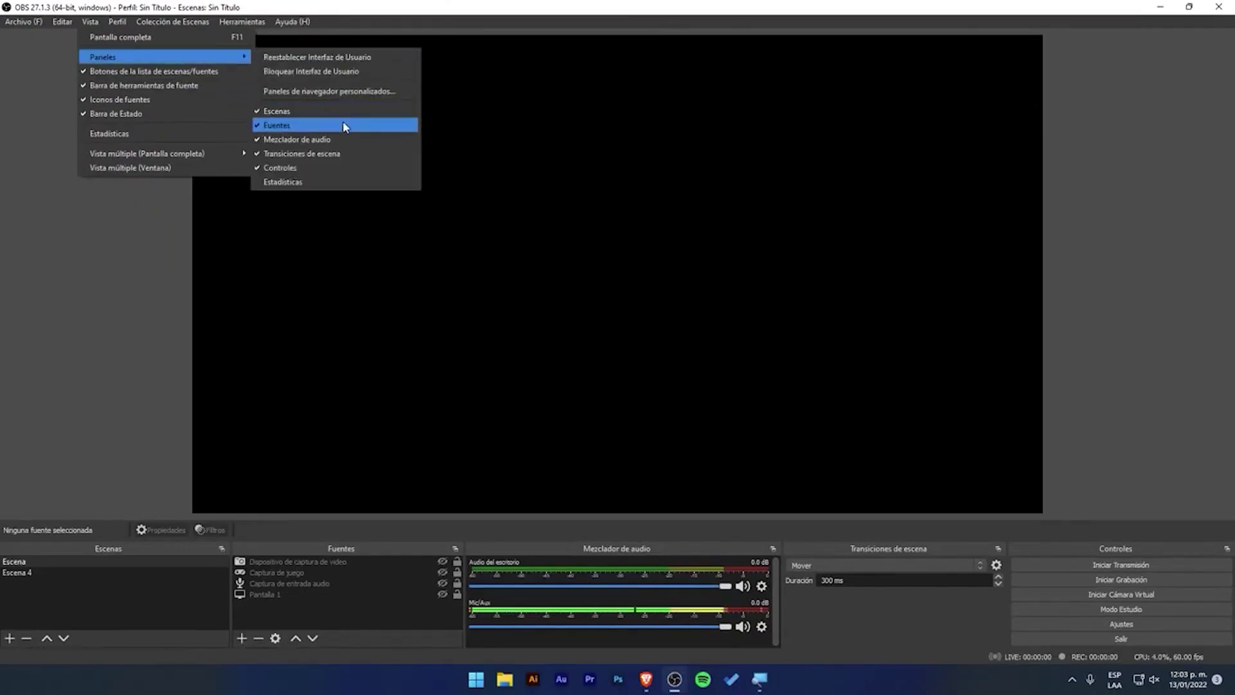
click(276, 113)
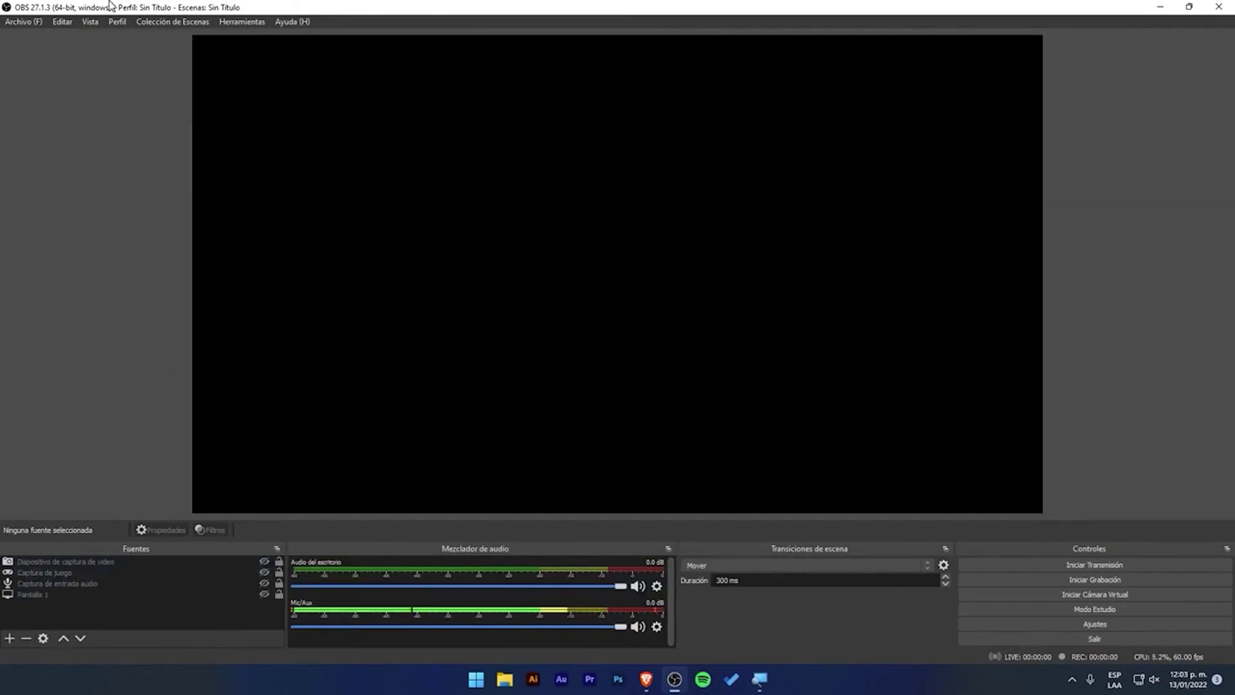
click(92, 21)
mouse_move(136, 56)
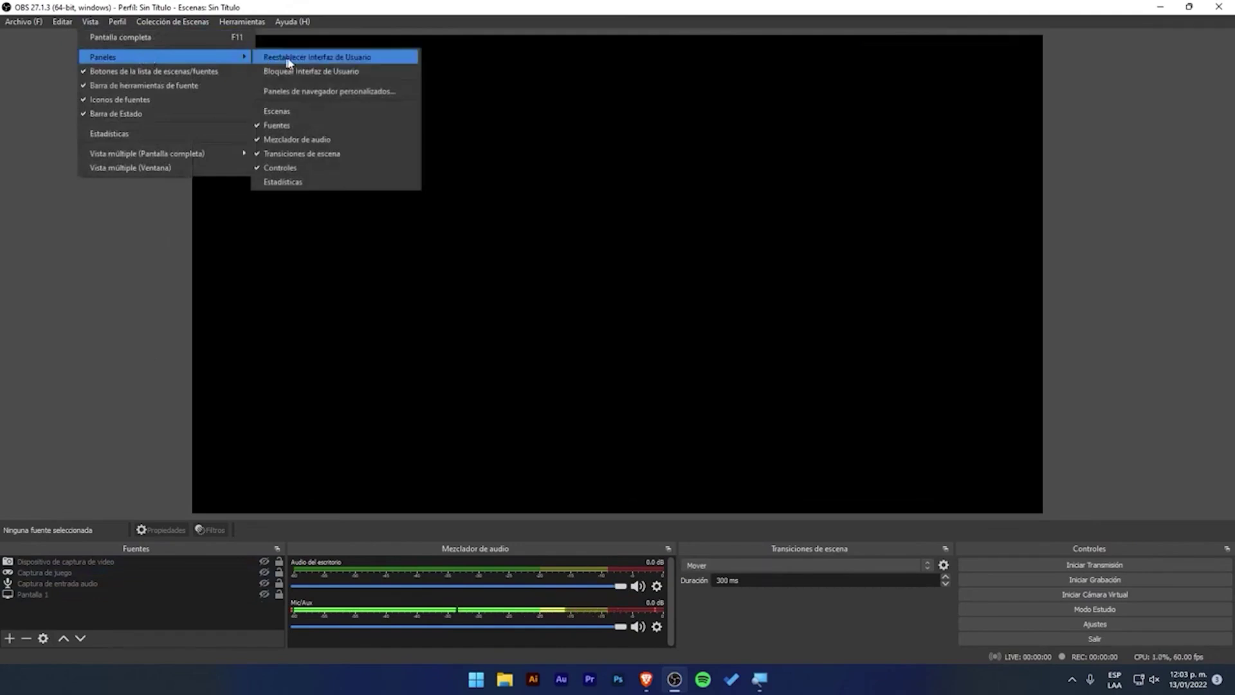
click(284, 106)
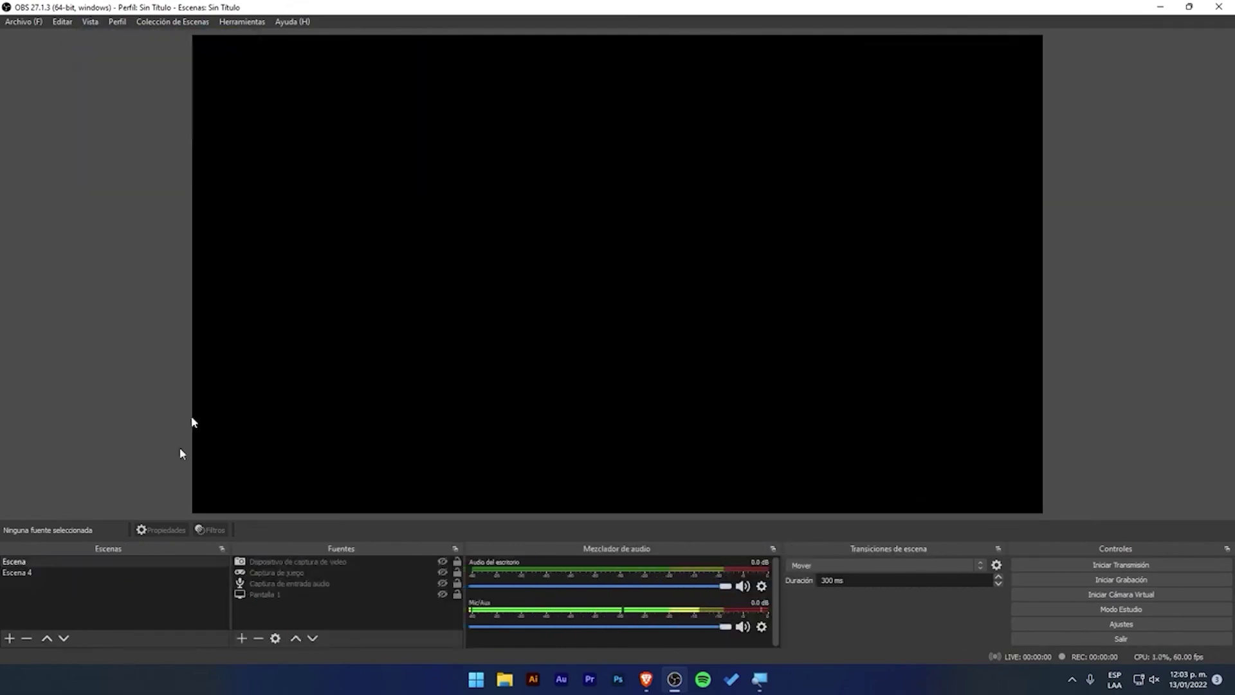
Review the commands for managing scene collections and the options offered by the scene list.
click(90, 23)
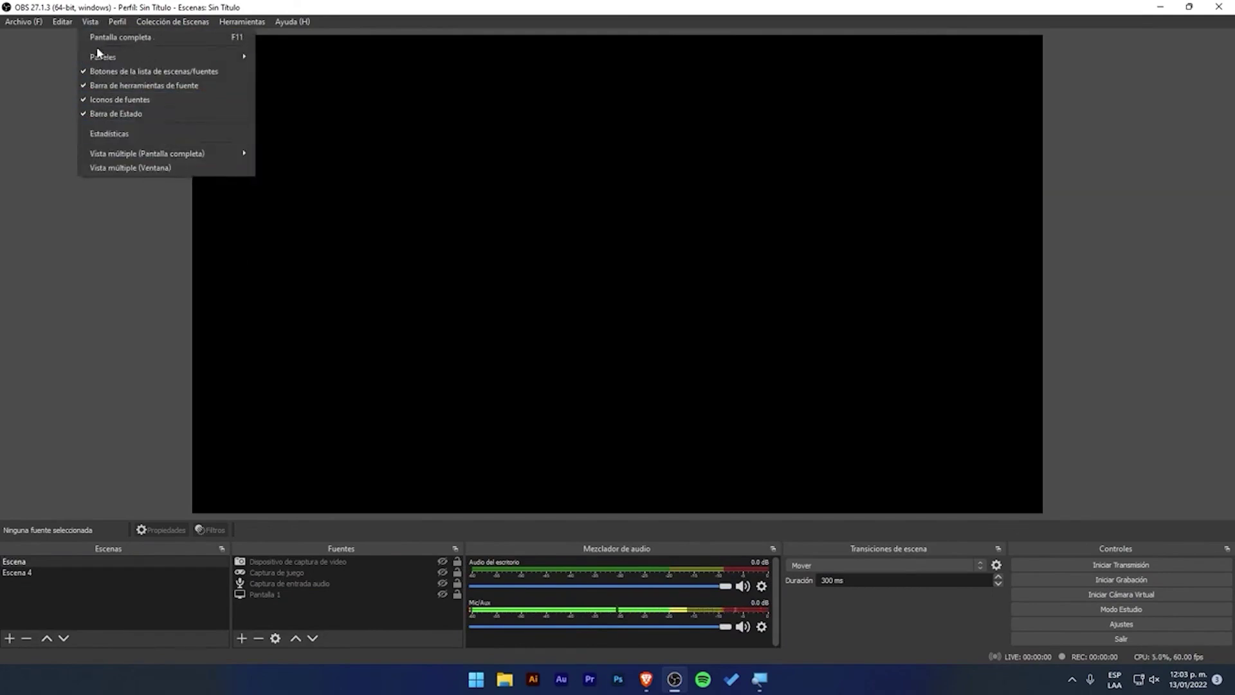
mouse_move(165, 22)
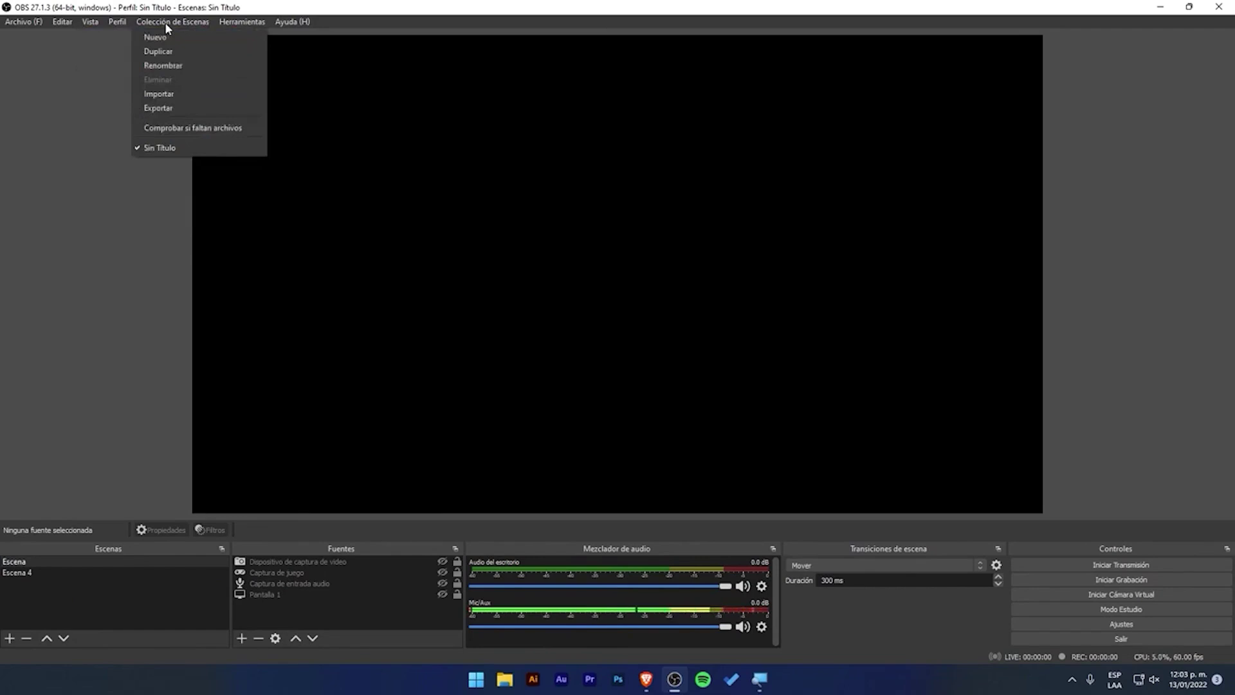
right_click(64, 599)
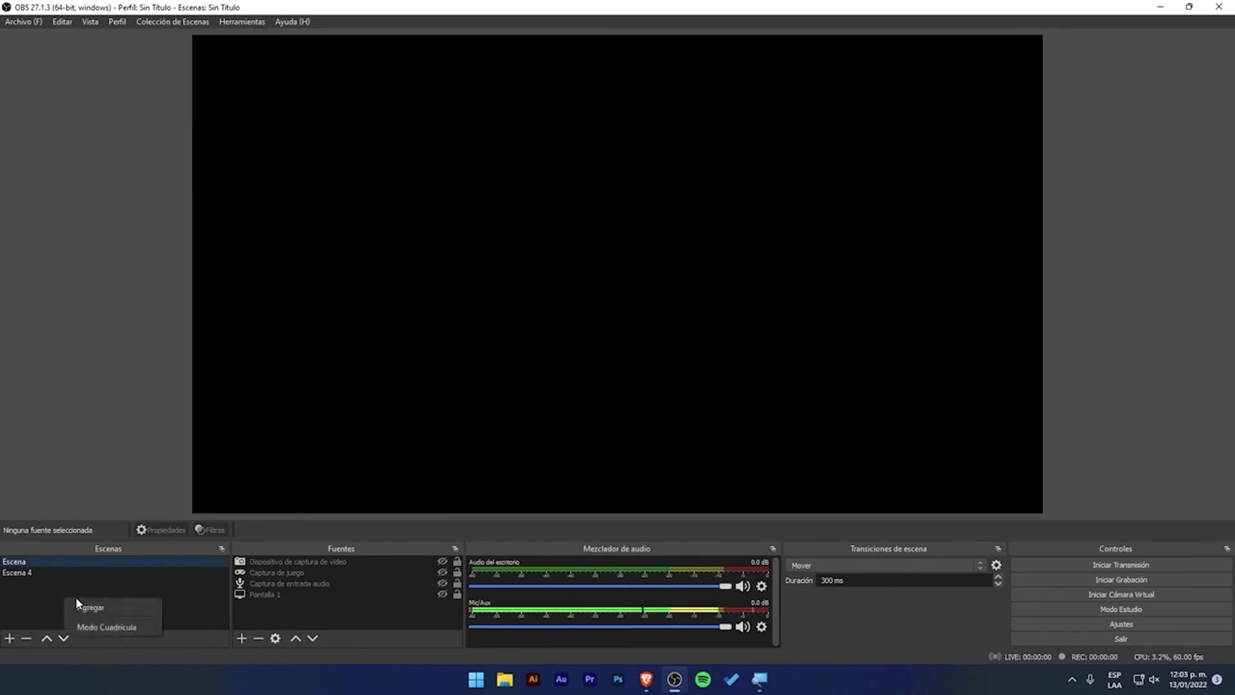
click(175, 22)
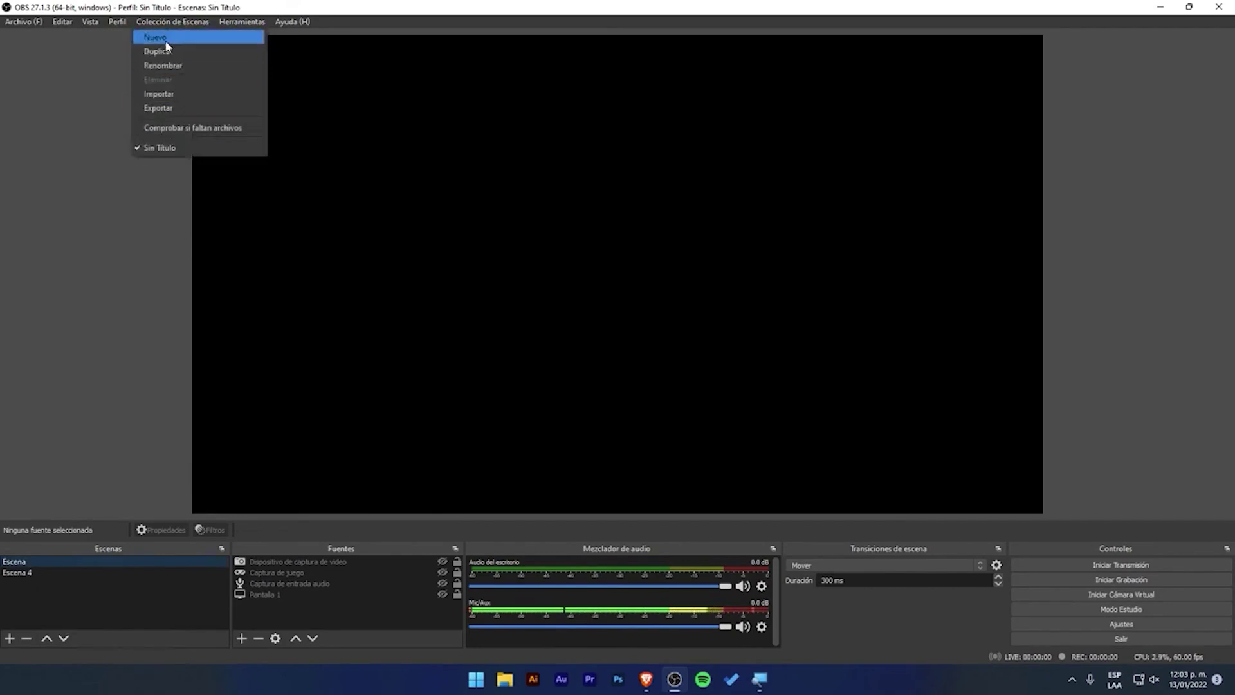
Look over the available tools and check for program updates.
mouse_move(243, 21)
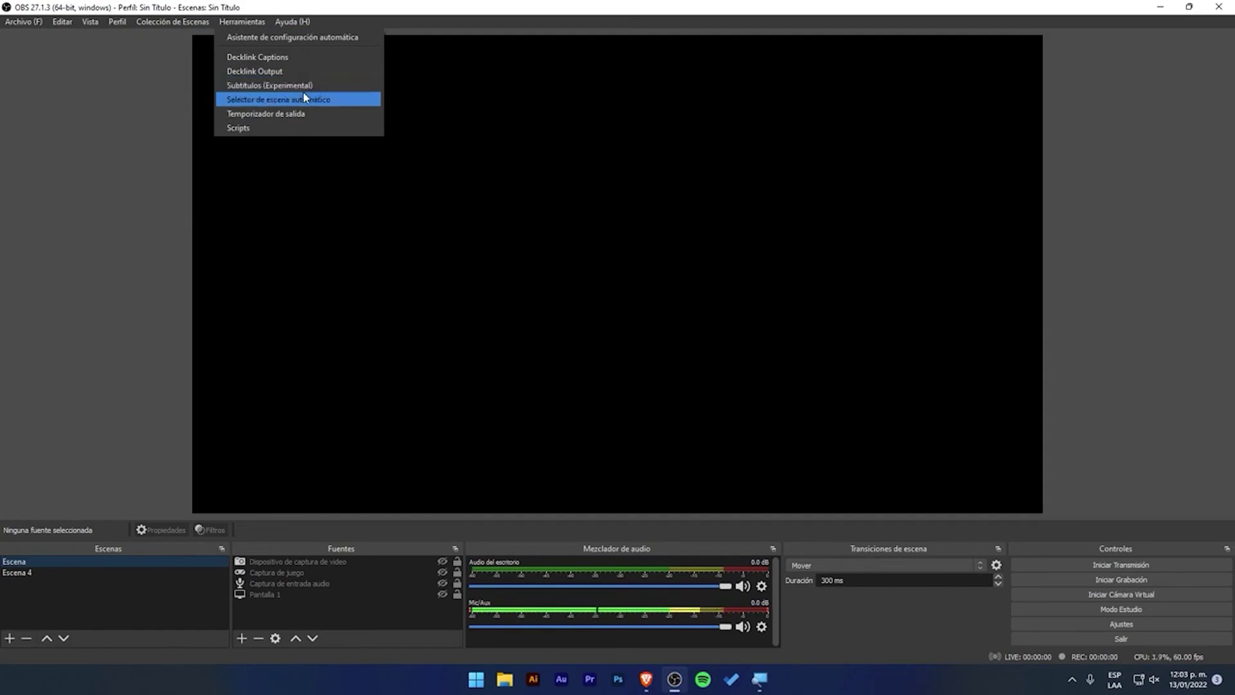
mouse_move(302, 21)
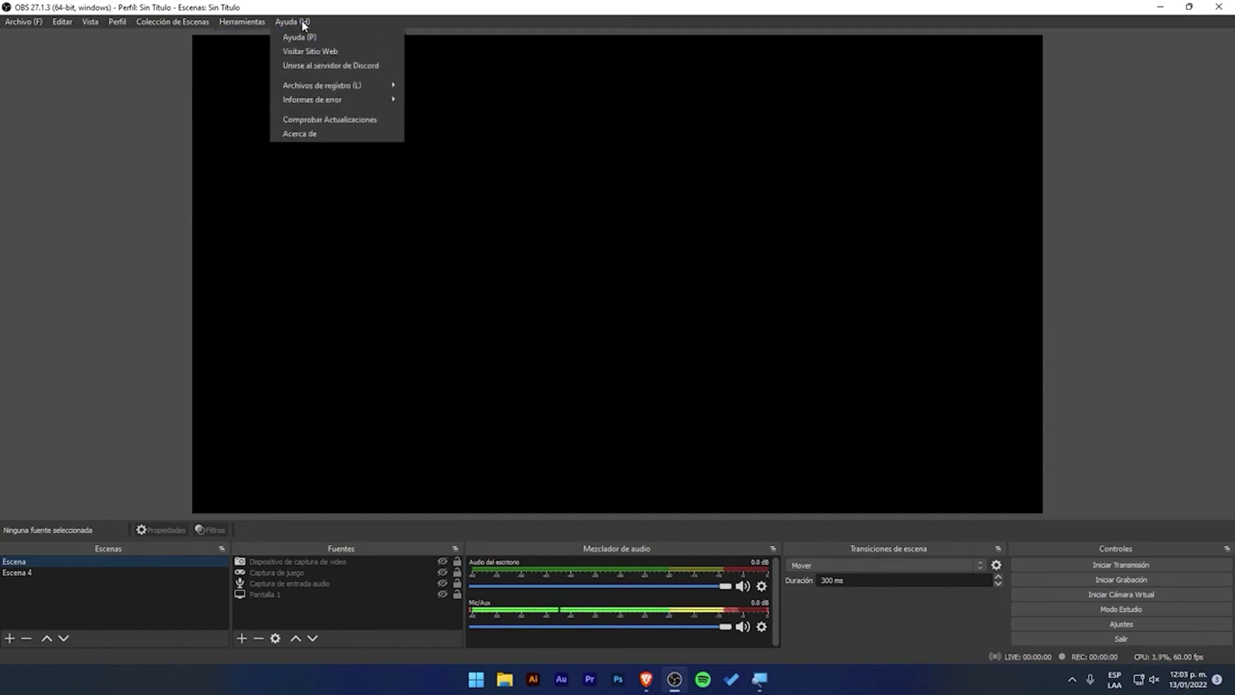
click(336, 119)
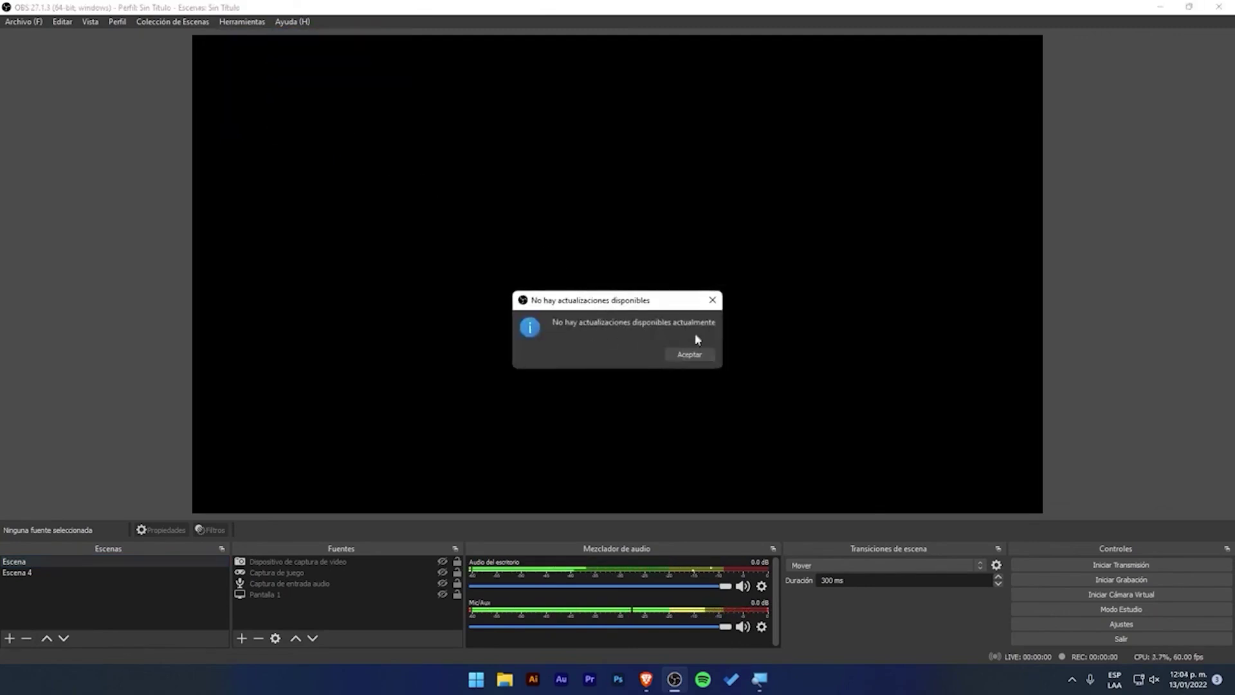
Dismiss the update notice and make a short test recording, minimizing and restoring the program window before stopping it.
click(689, 355)
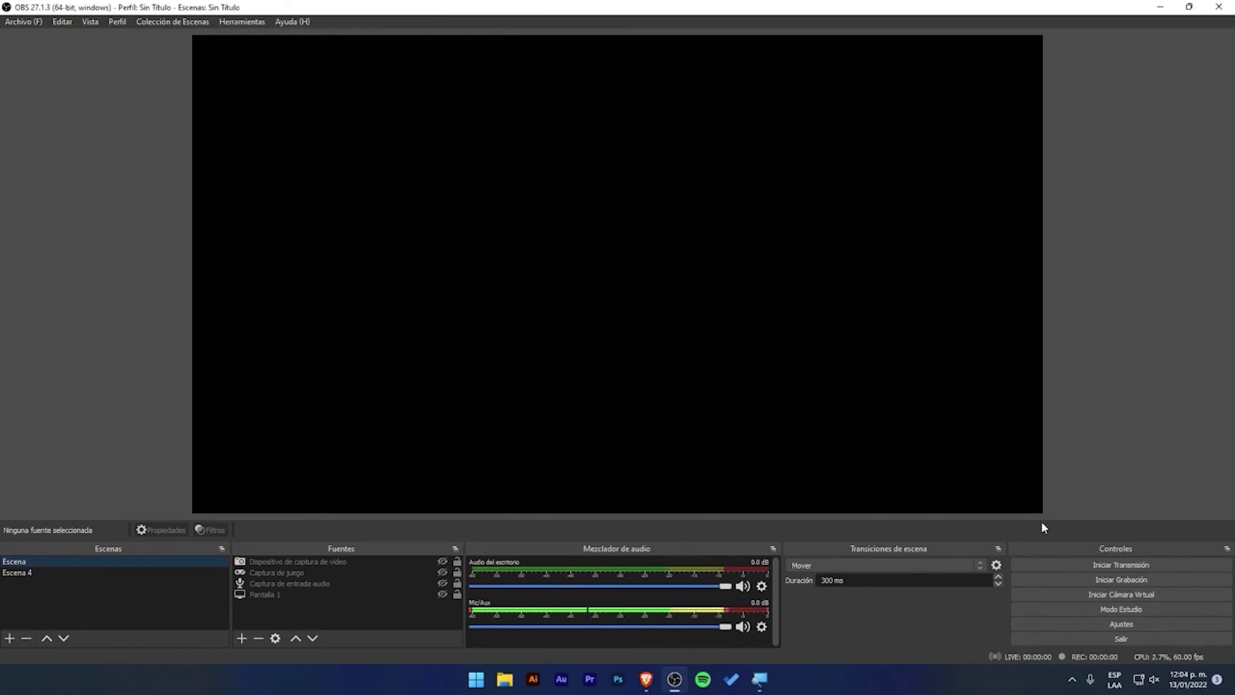
click(1134, 583)
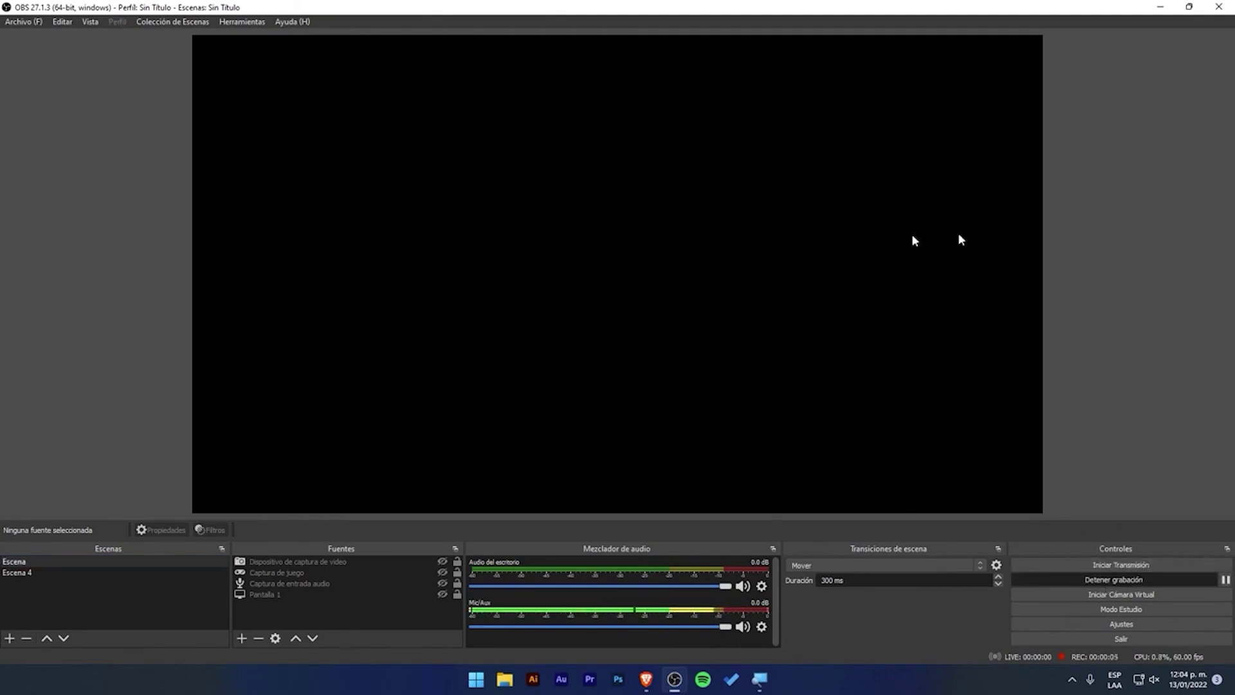
drag(863, 44, 1016, 162)
click(1160, 7)
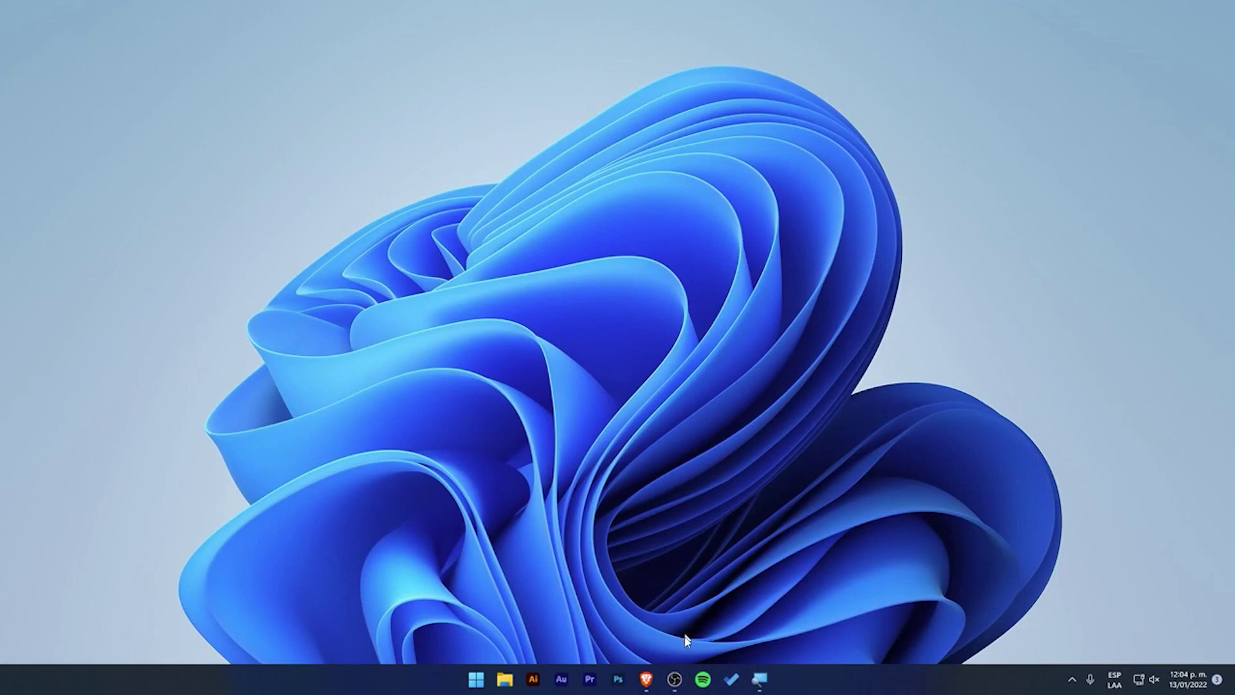
click(674, 680)
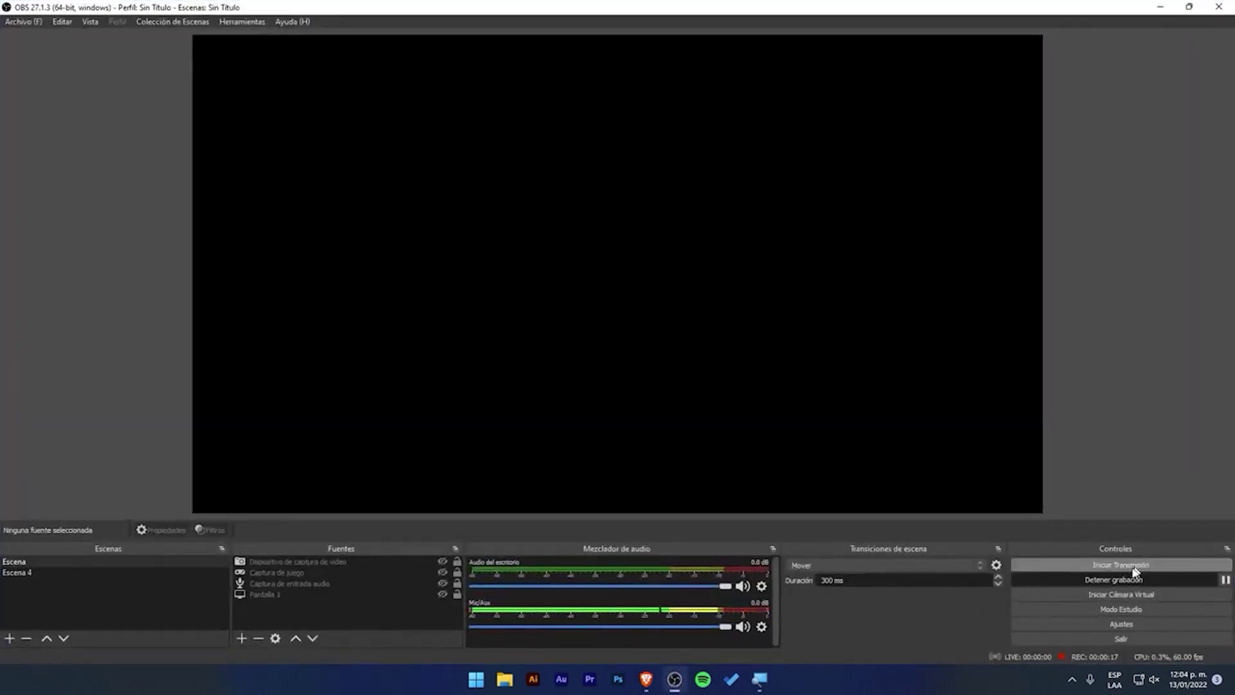
click(1110, 581)
Find the file command for showing saved recordings and minimize the program window.
click(19, 22)
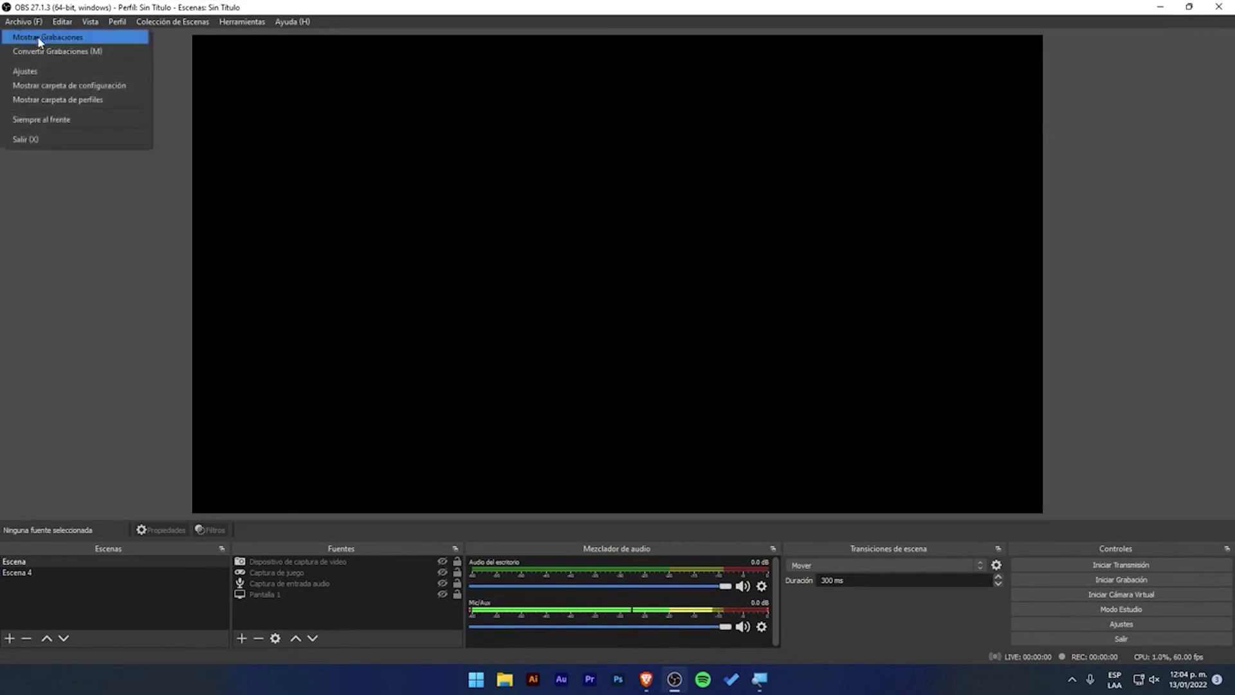
click(1156, 6)
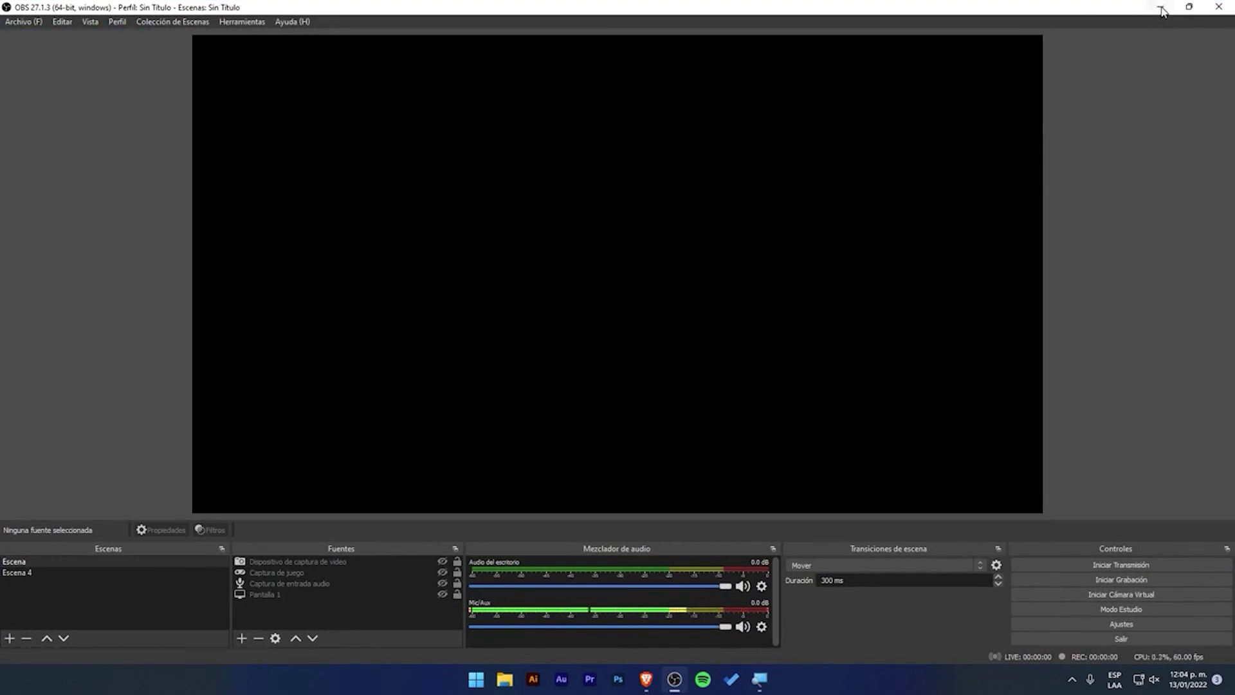
click(1162, 9)
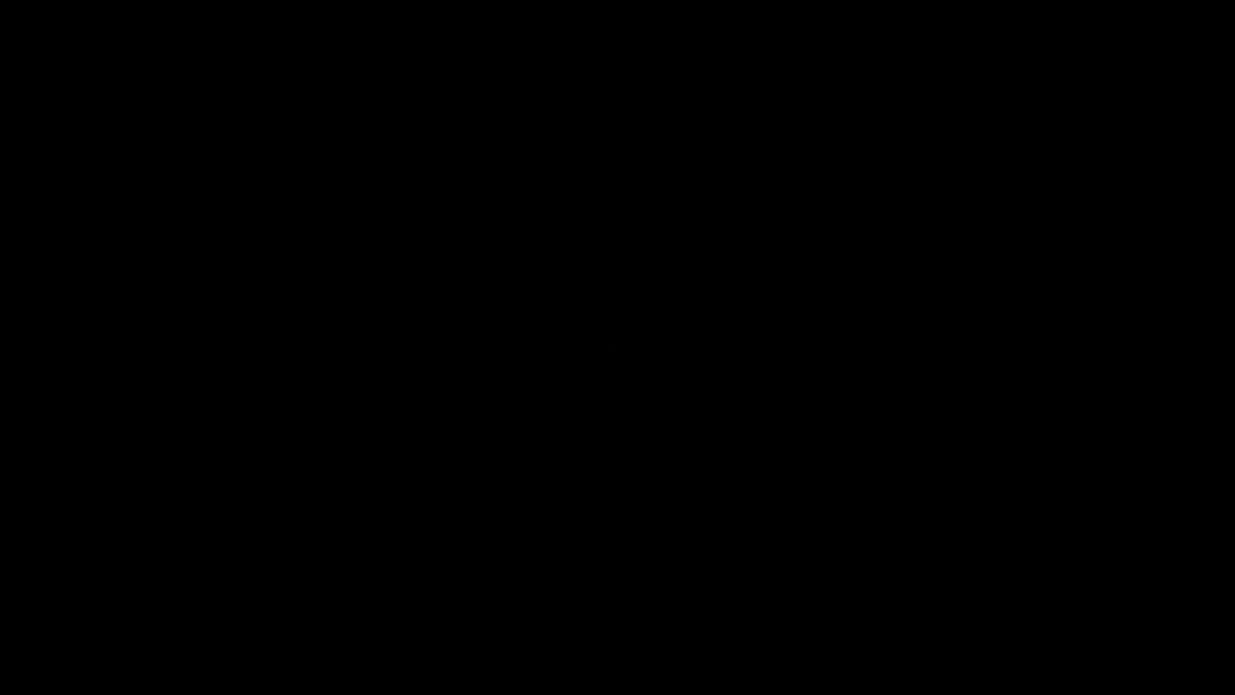